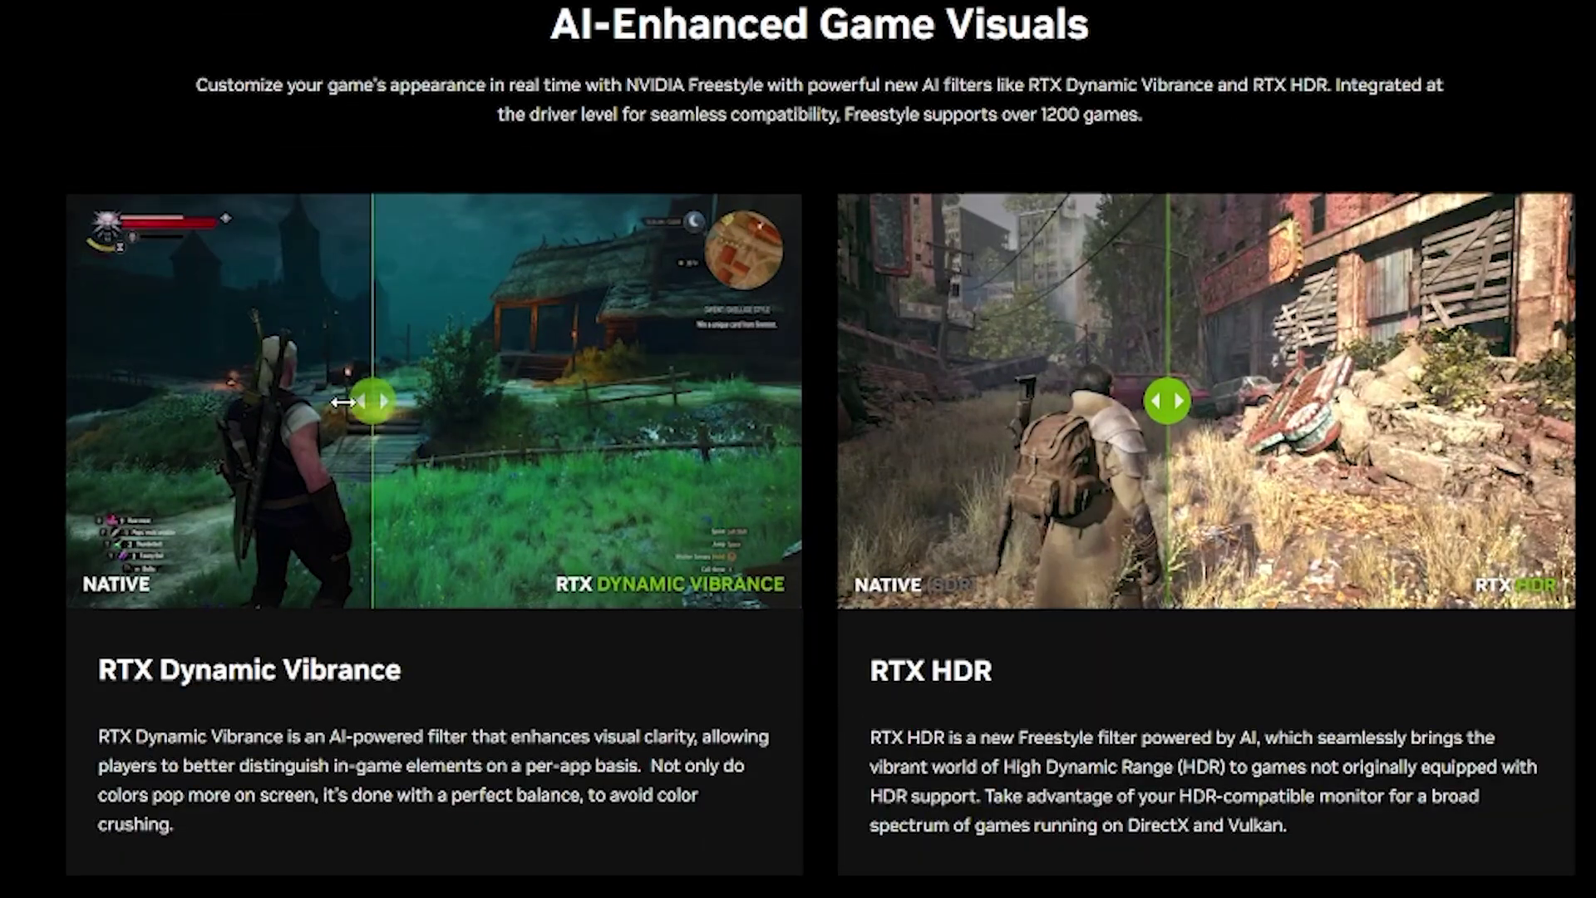
Drag the comparison sliders to compare native and RTX Dynamic Vibrance and RTX HDR images.
{"action": "left_click_drag", "start_coordinate": [341, 402], "coordinate": [250, 402]}
{"action": "left_click_drag", "start_coordinate": [1167, 402], "coordinate": [798, 406]}
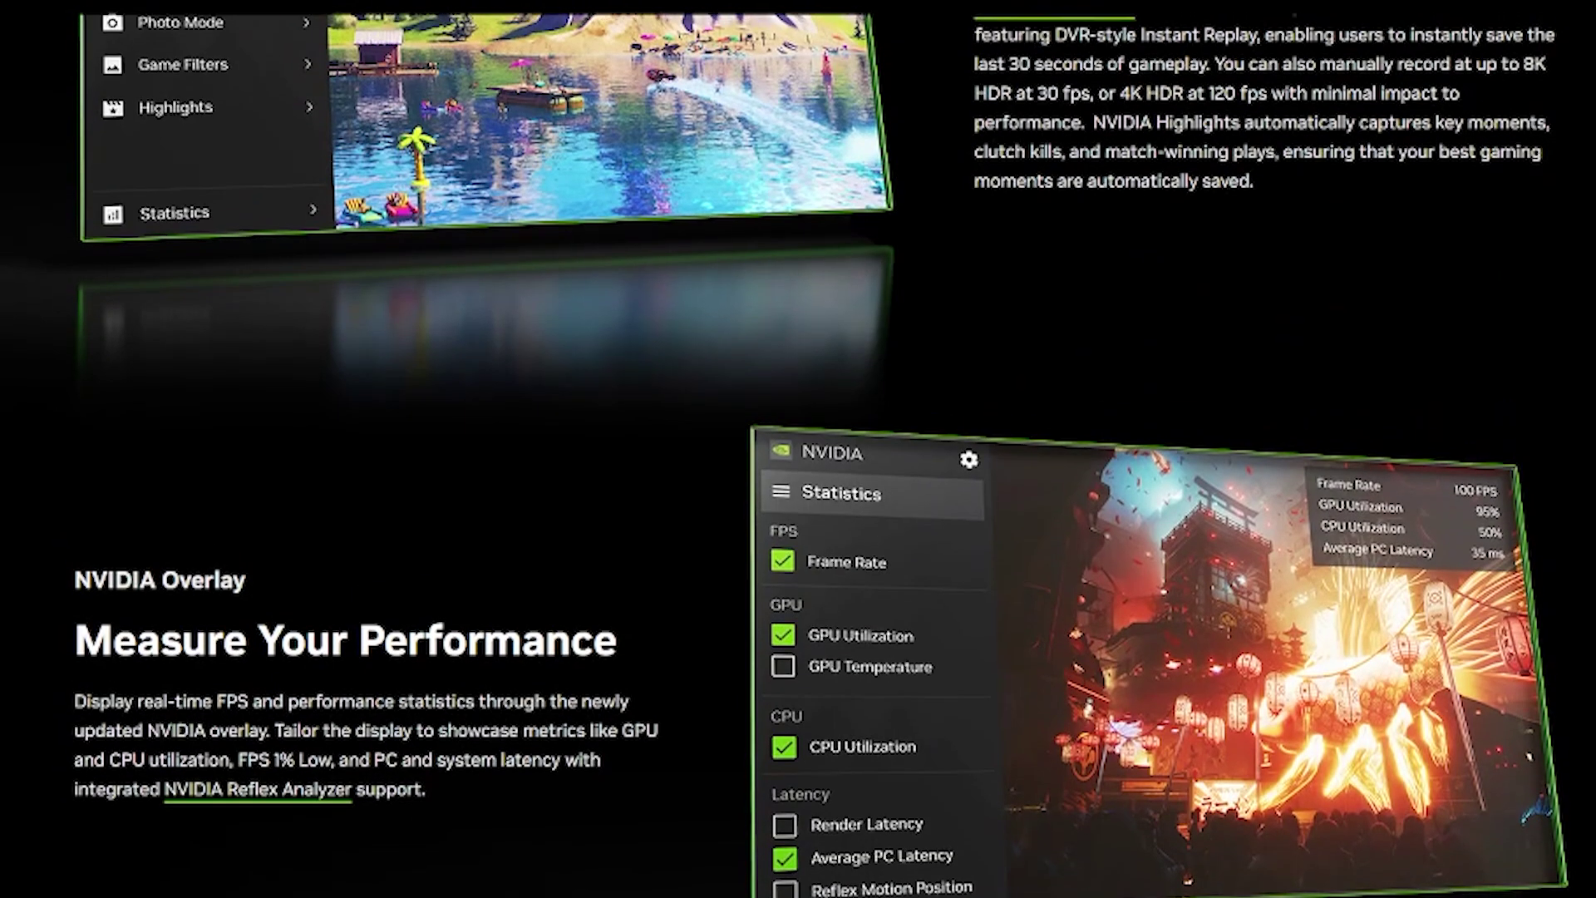
{"action": "scroll", "coordinate": [798, 449], "scroll_direction": "up", "scroll_amount": 3}
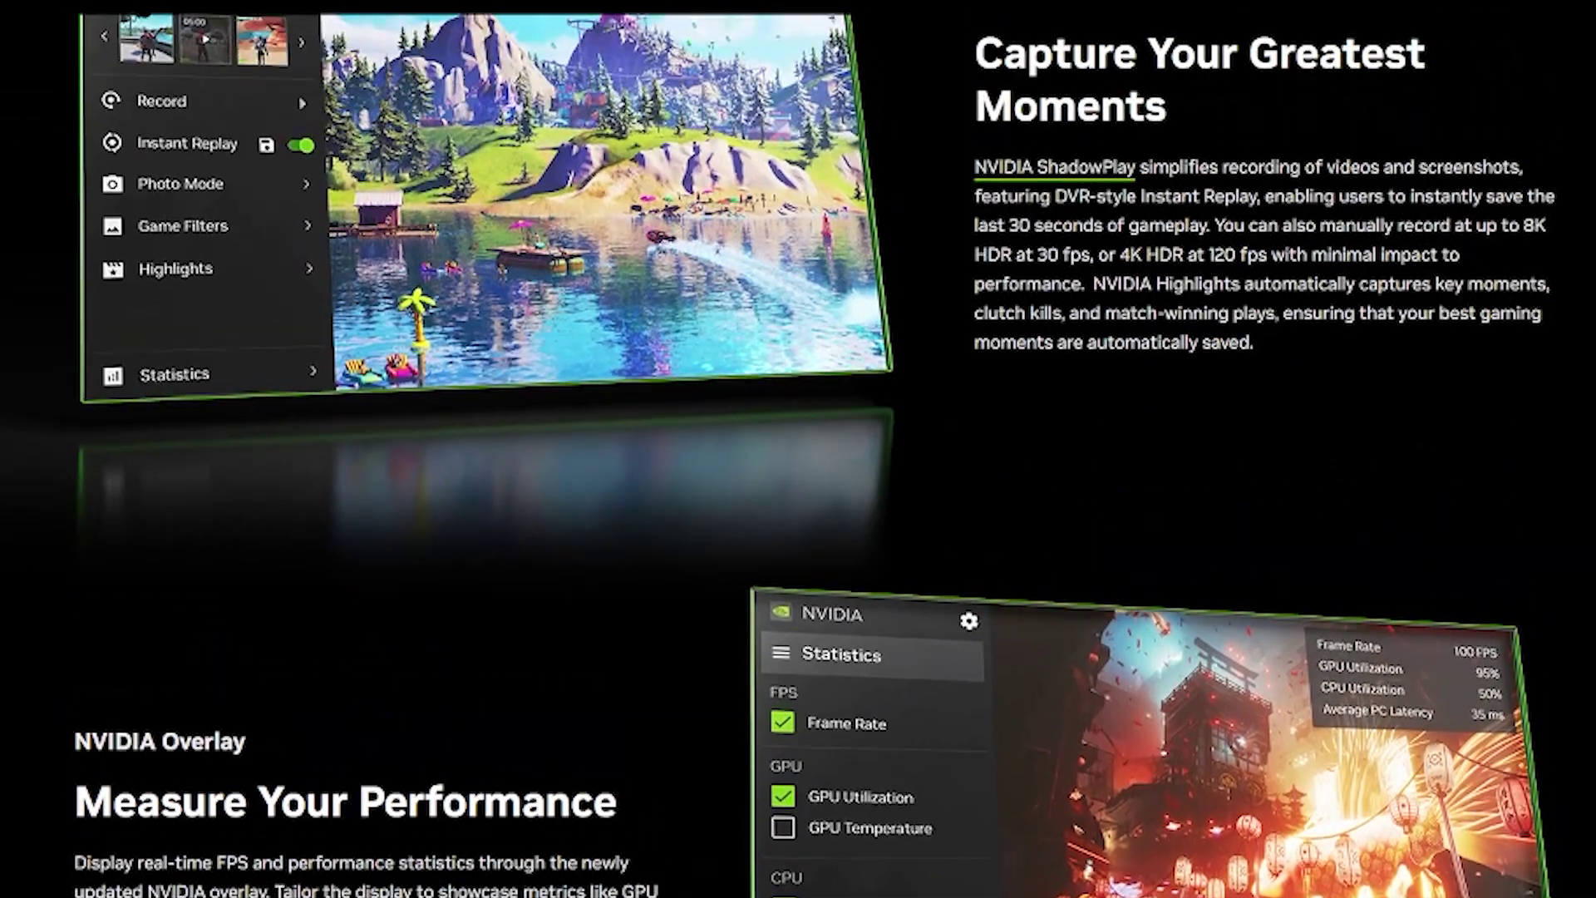
{"action": "scroll", "coordinate": [798, 449], "scroll_direction": "up", "scroll_amount": 4}
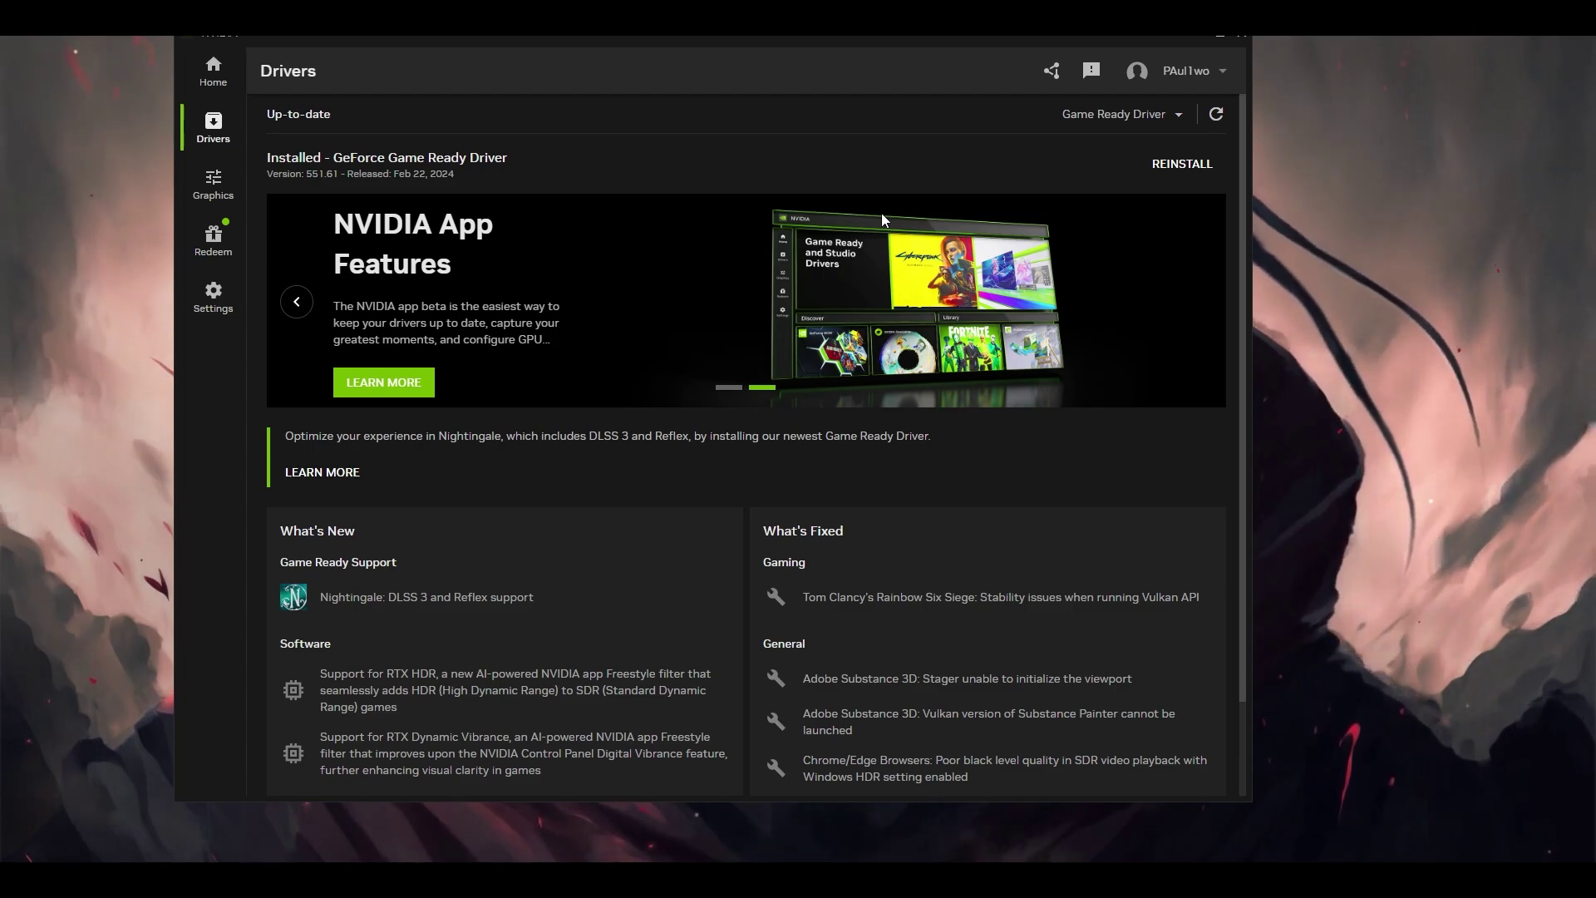
Centre the Incognito window and search Google for 'nvidia app'.
{"action": "left_click_drag", "start_coordinate": [336, 41], "coordinate": [342, 39]}
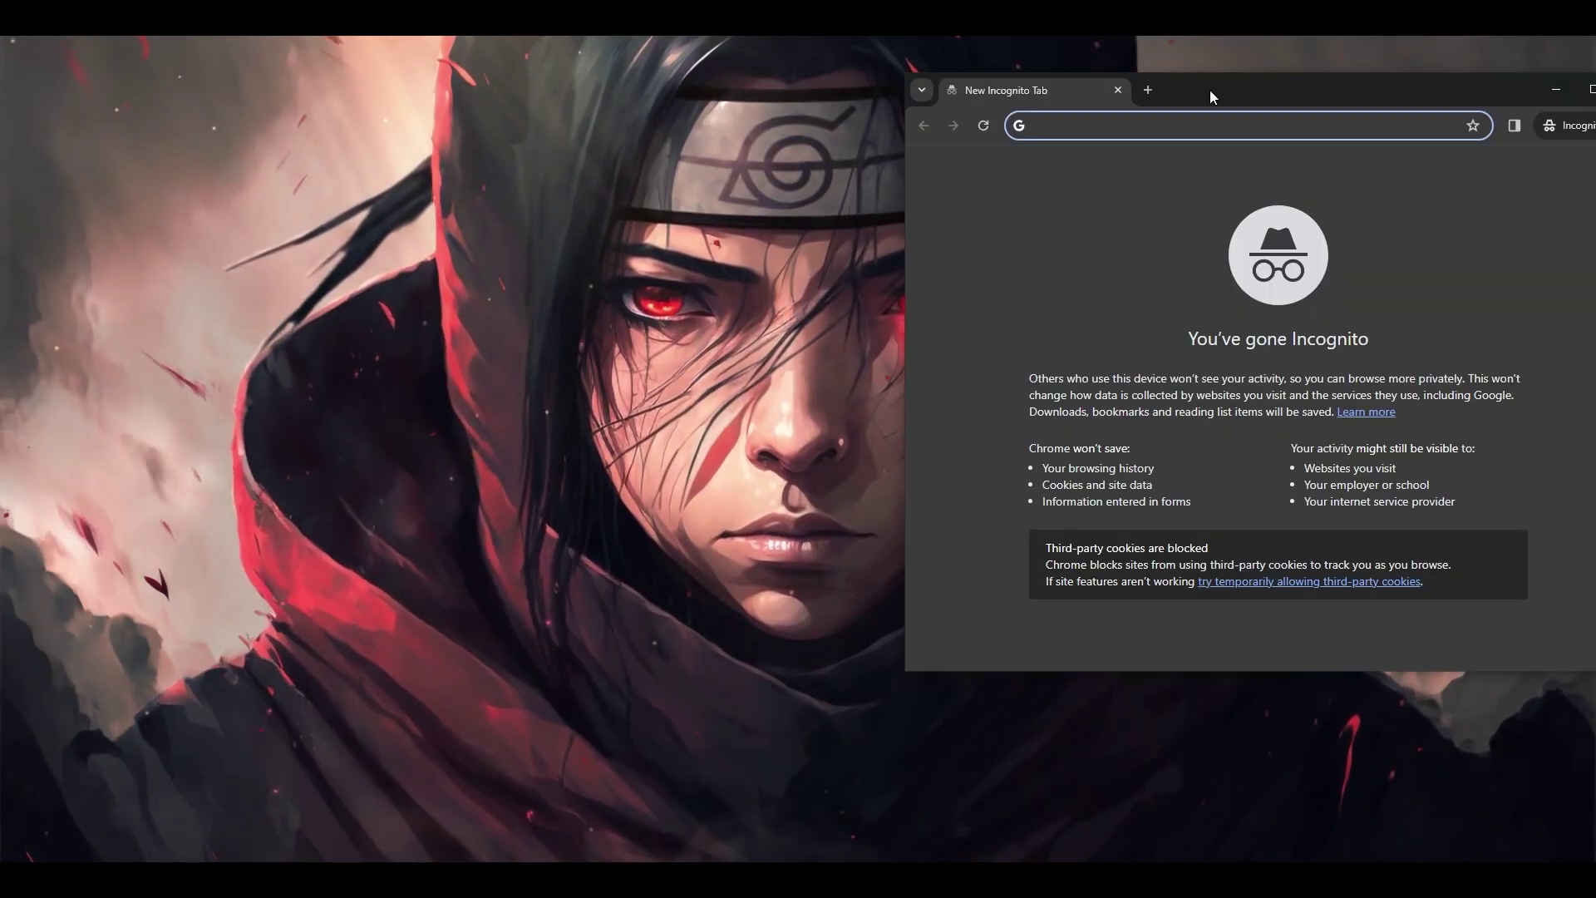
{"action": "left_click_drag", "start_coordinate": [1209, 90], "coordinate": [652, 117]}
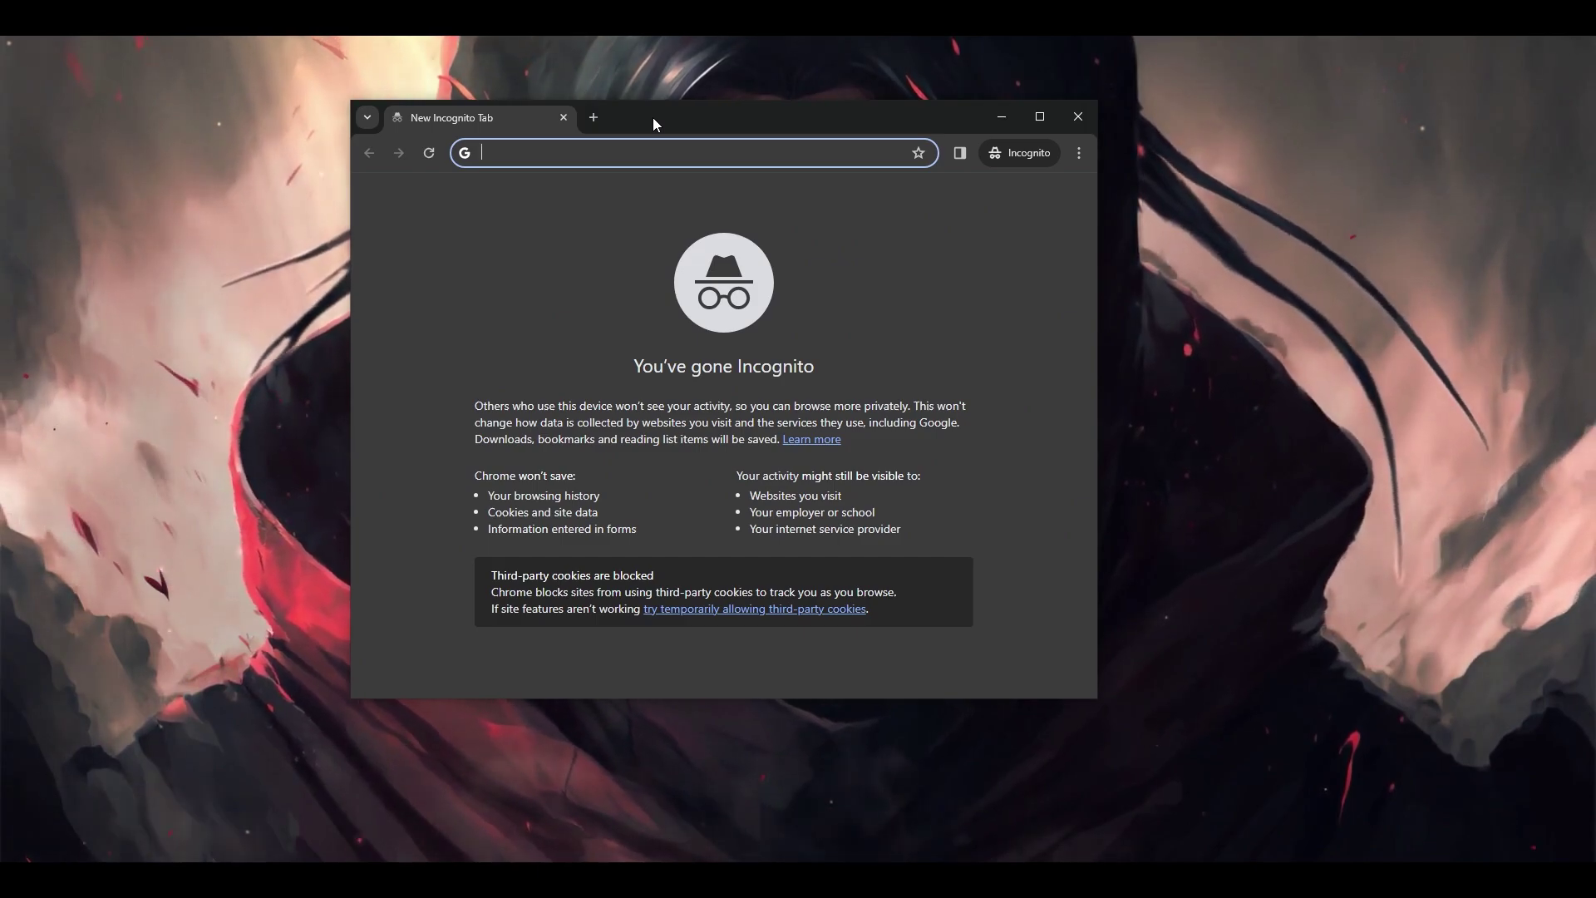
{"action": "type", "text": "nvidia app"}
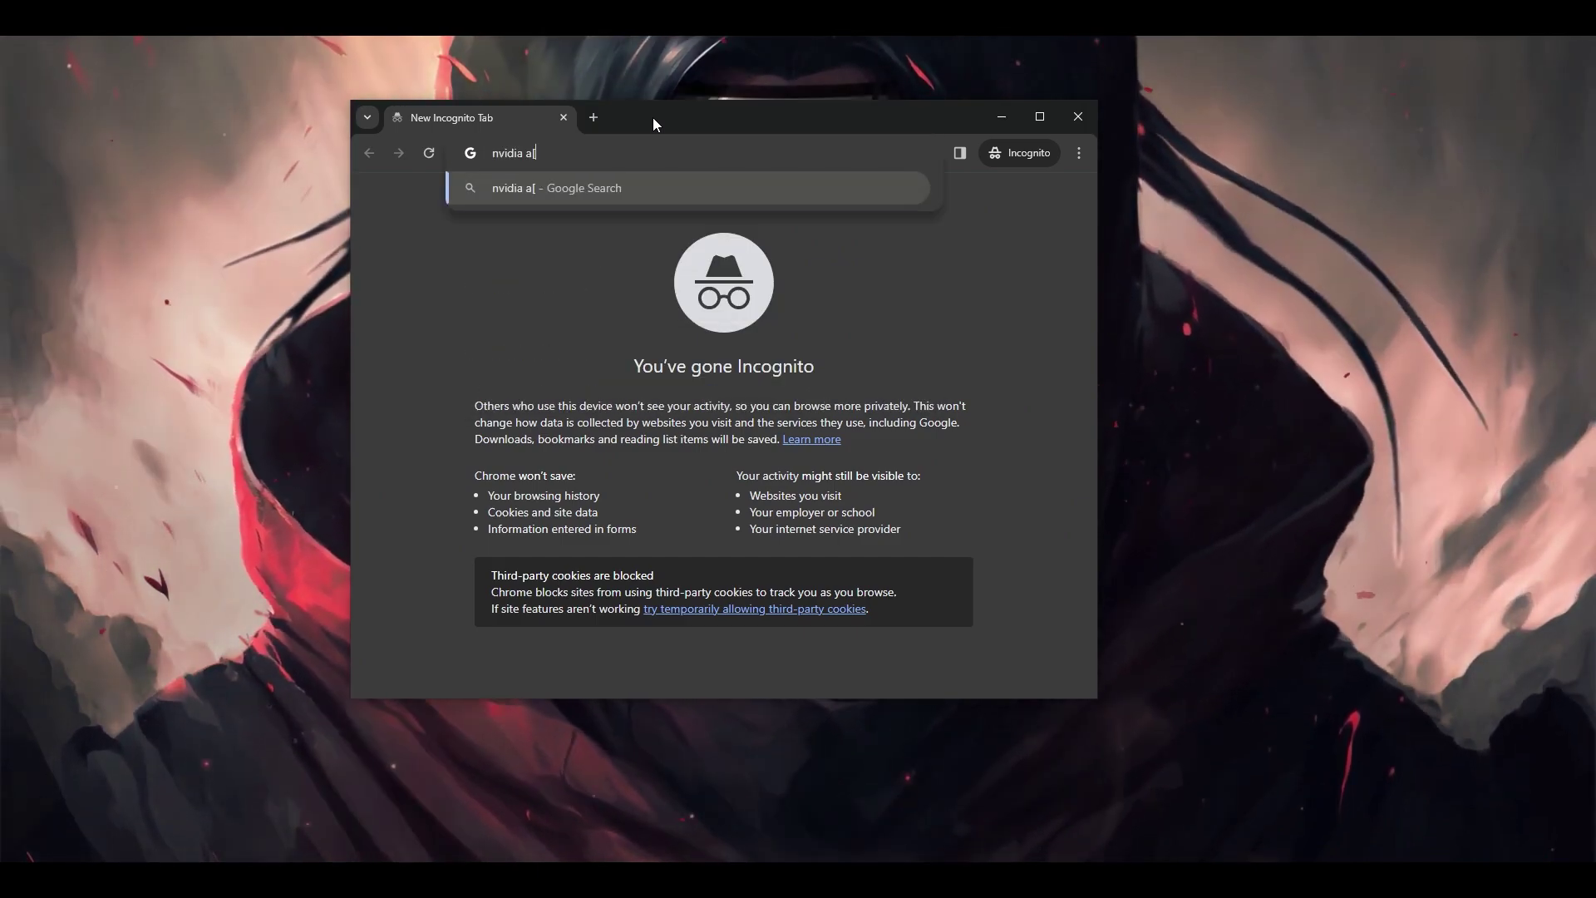
{"action": "key", "text": "Return"}
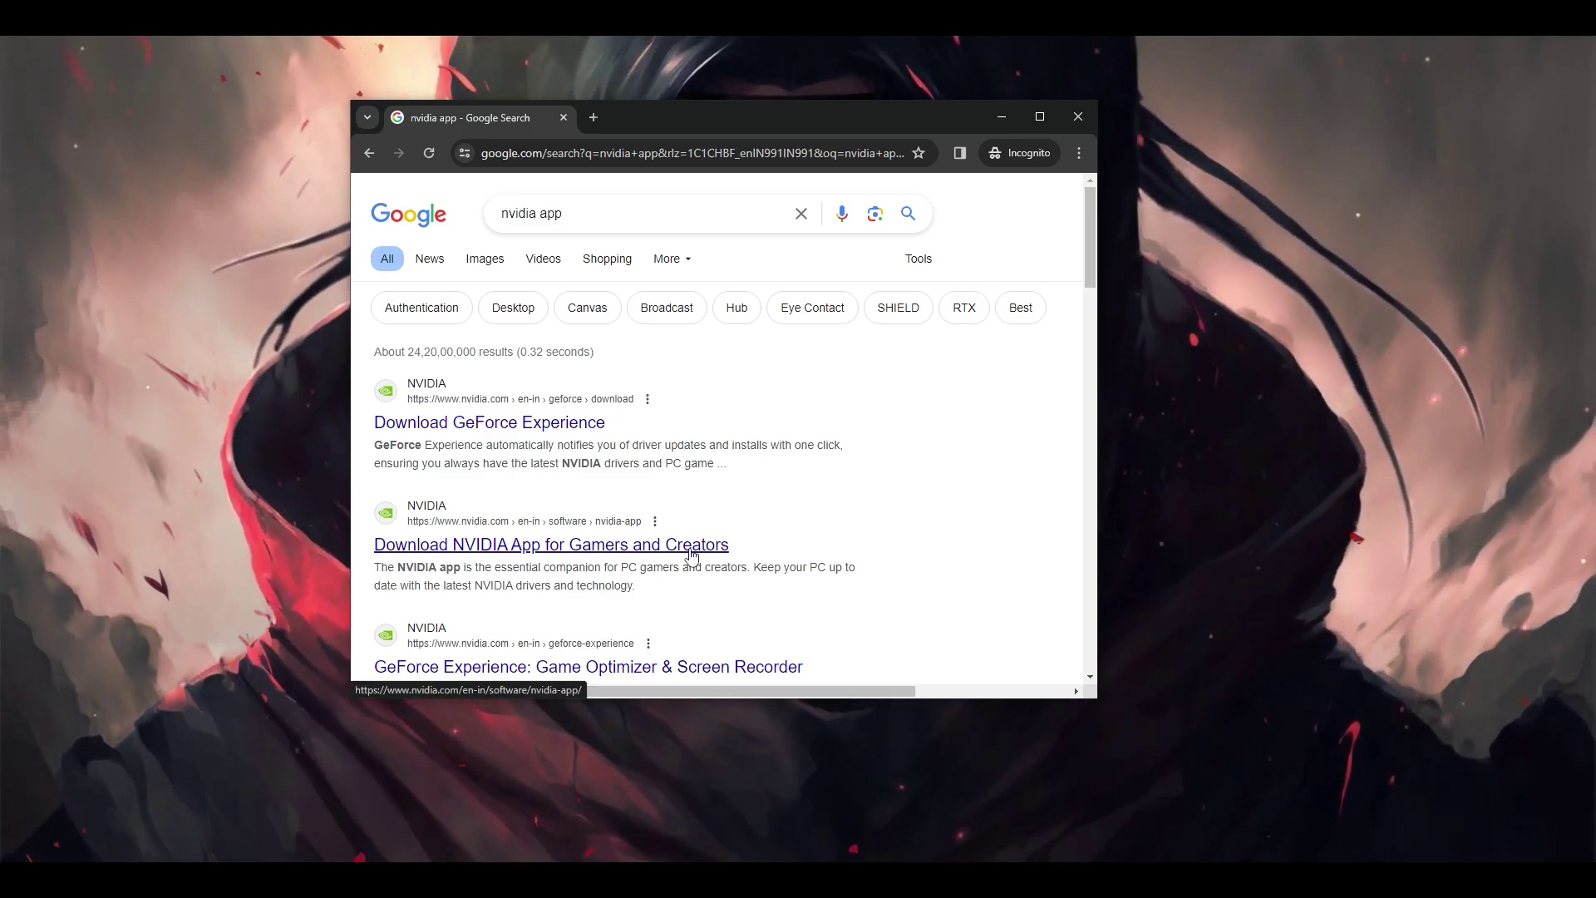
Open 'Download NVIDIA App for Gamers and Creators' and highlight the 'essential companion' and 'GPU control center' phrases.
{"action": "left_click", "coordinate": [526, 545]}
{"action": "left_click_drag", "start_coordinate": [648, 136], "coordinate": [668, 97]}
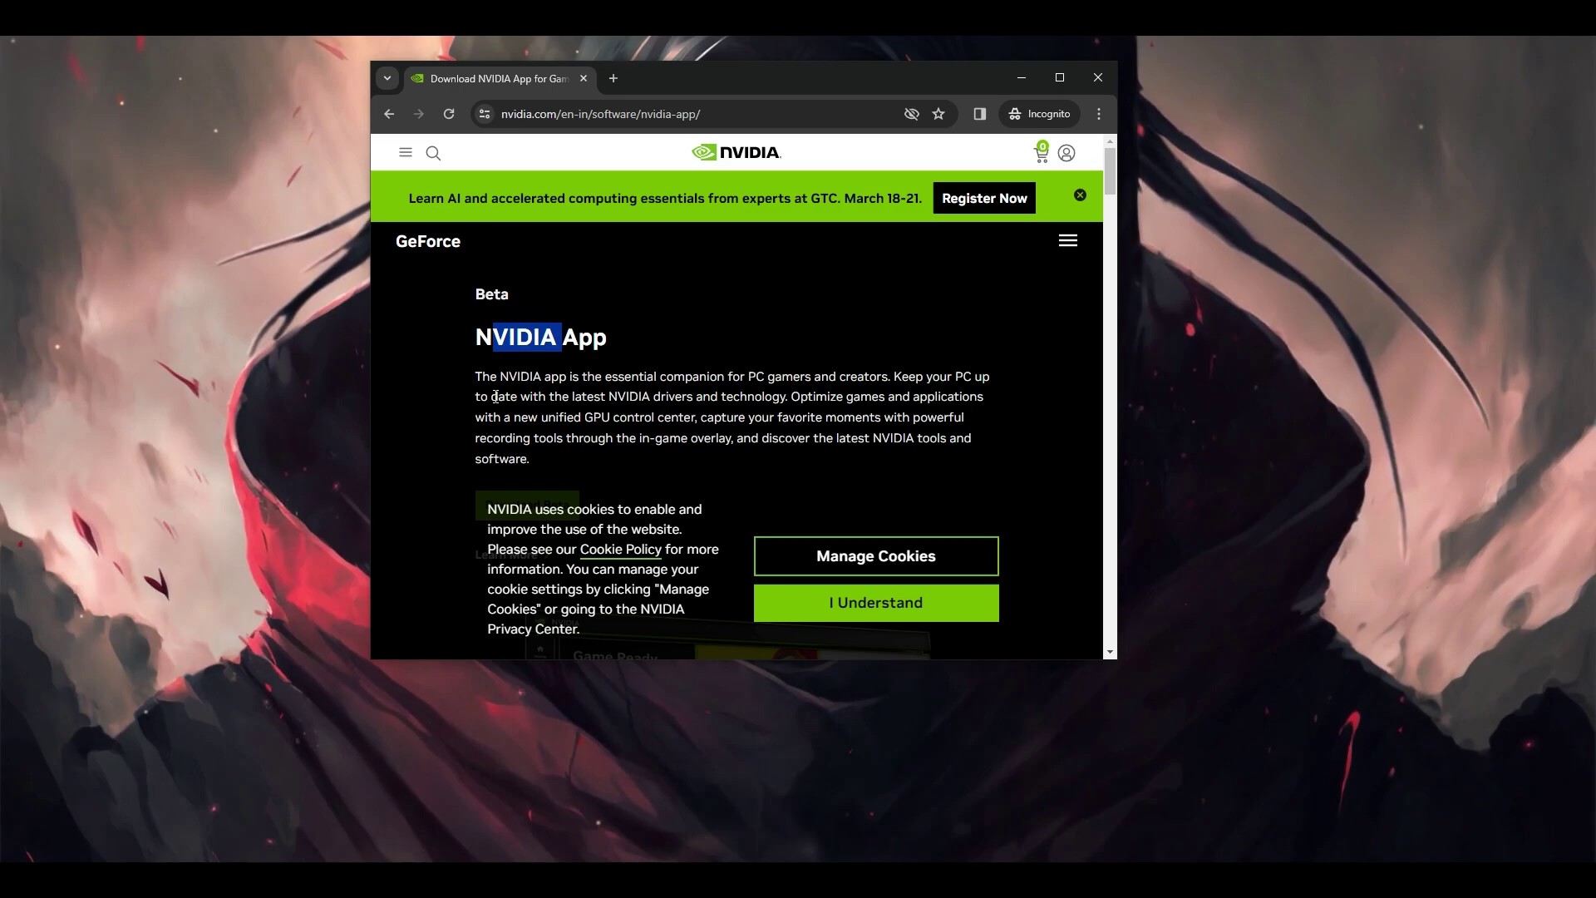
{"action": "left_click_drag", "start_coordinate": [624, 375], "coordinate": [757, 383]}
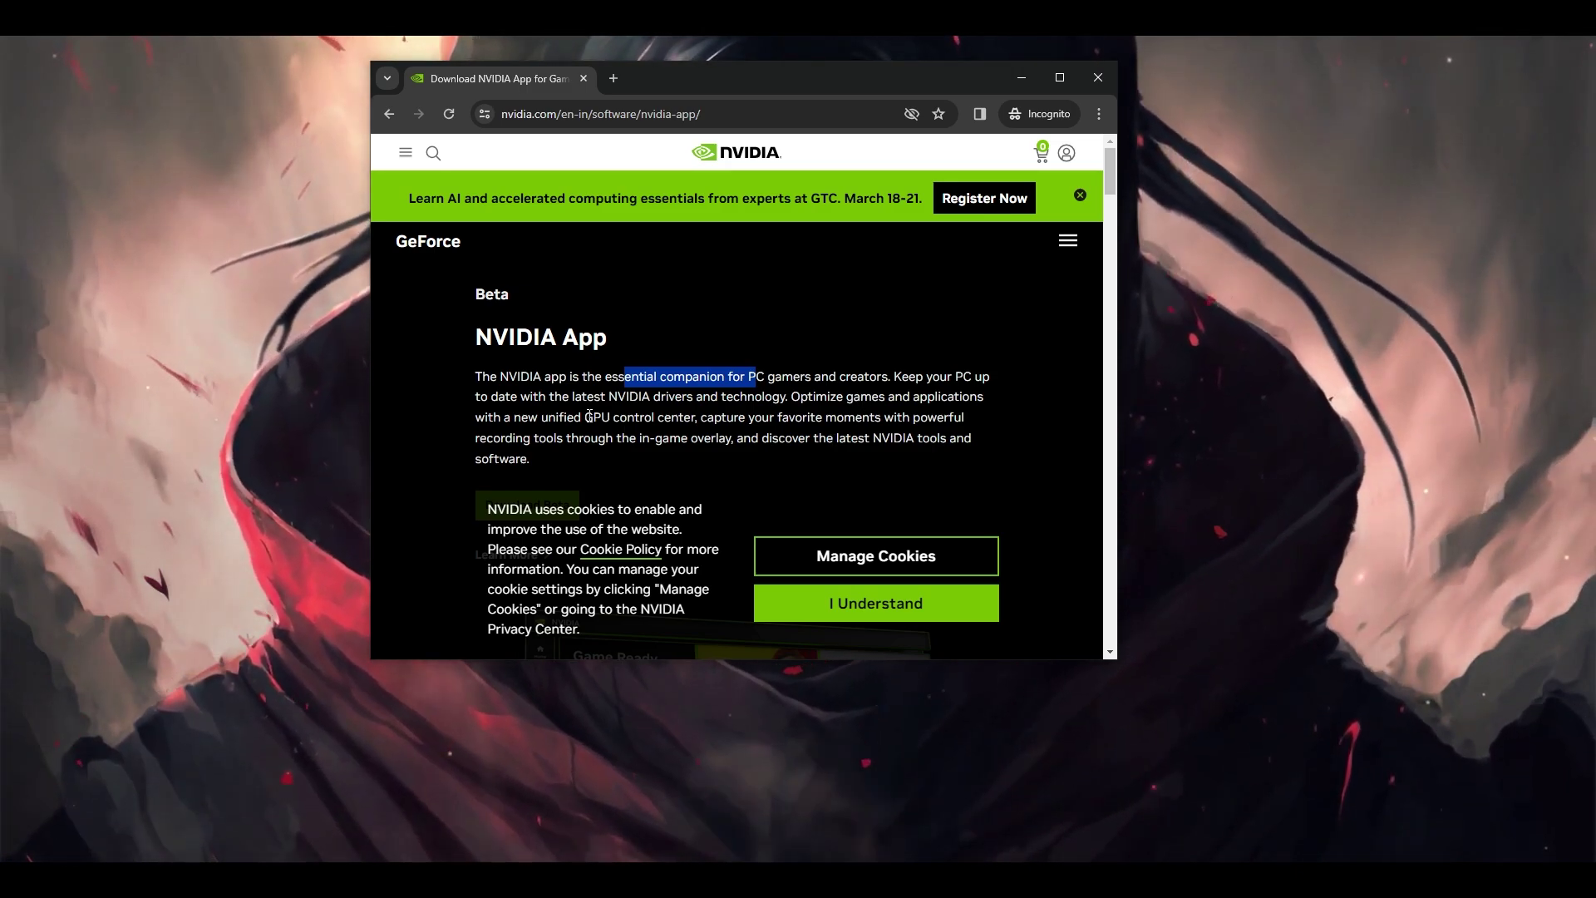
{"action": "left_click_drag", "start_coordinate": [586, 416], "coordinate": [692, 415]}
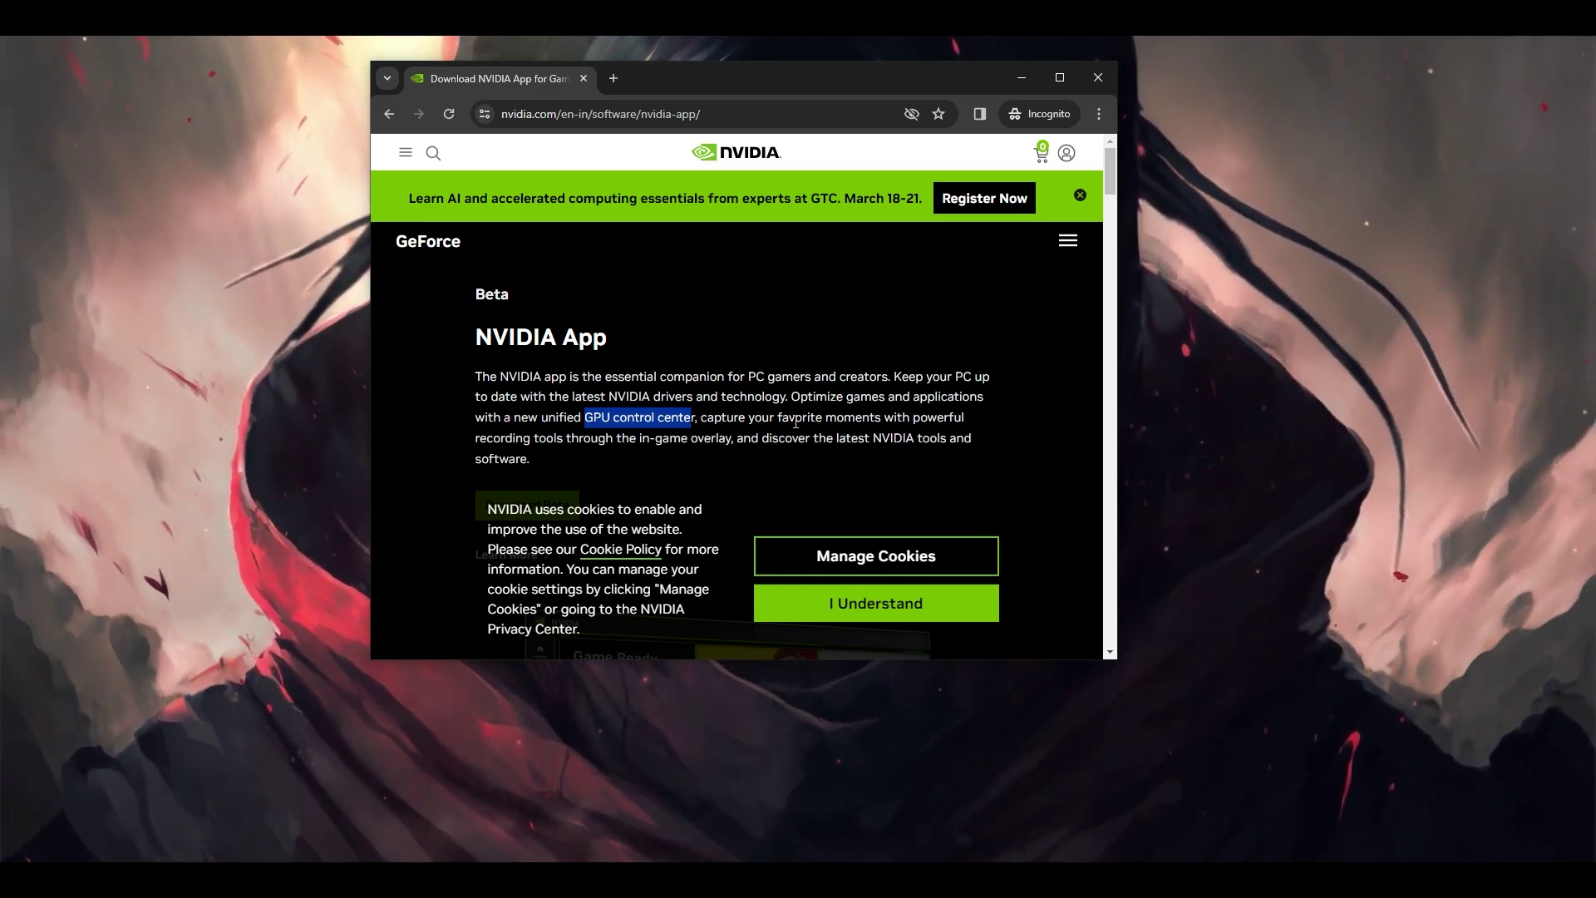
{"action": "scroll", "coordinate": [795, 424], "scroll_direction": "down", "scroll_amount": 2}
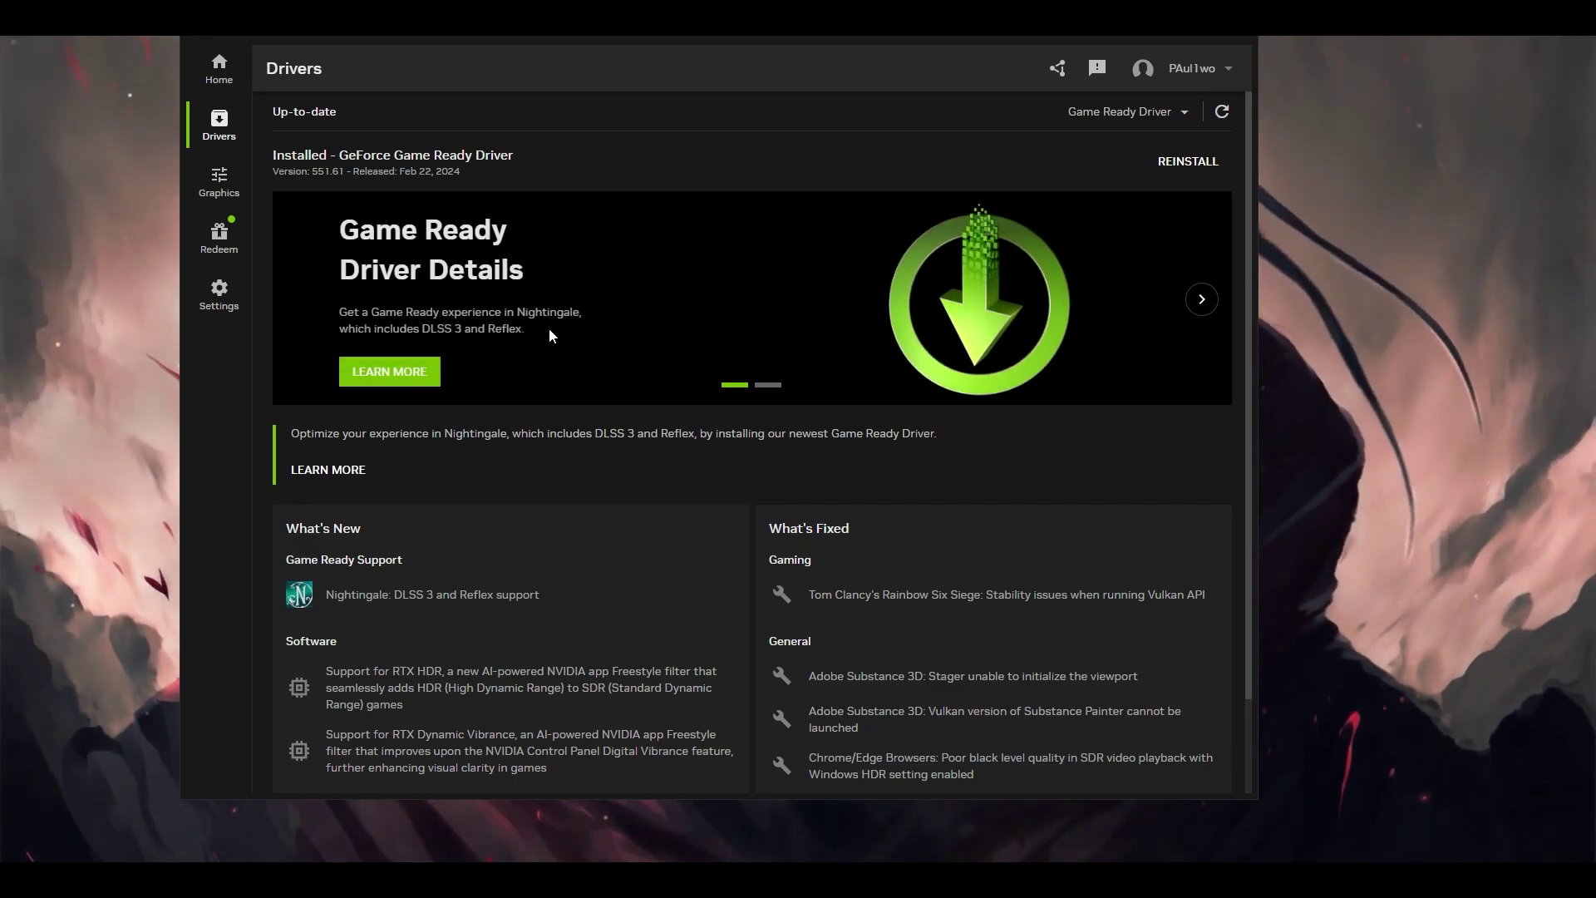
Go to Home and advance the Library row to show Days Gone, Roblox and Among Us.
{"action": "left_click", "coordinate": [219, 67]}
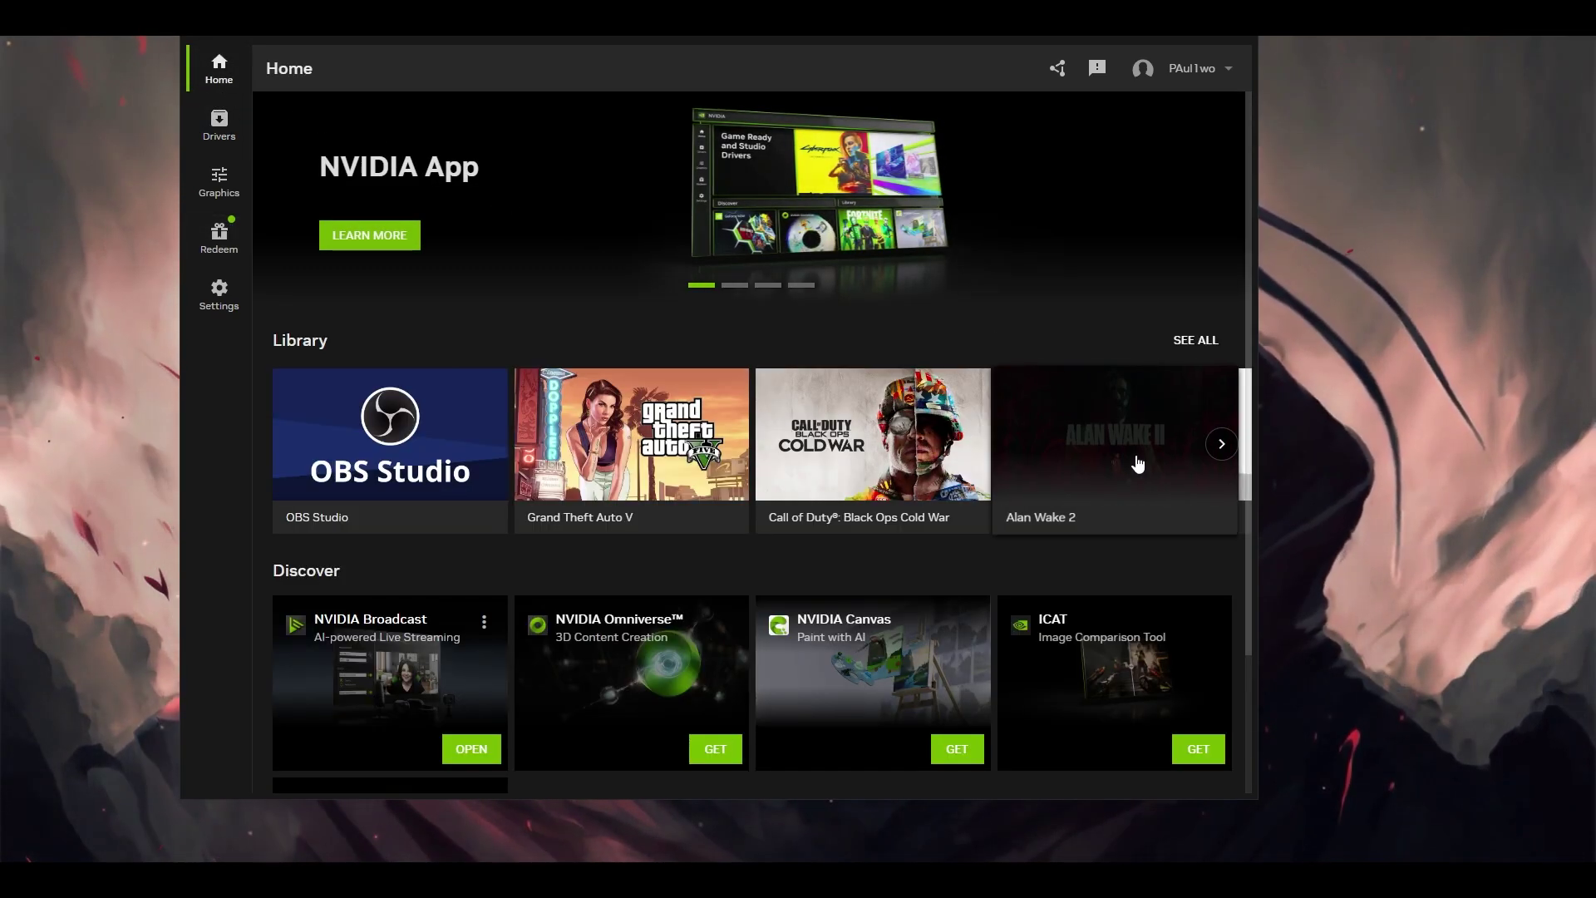
{"action": "scroll", "coordinate": [1138, 464], "scroll_direction": "down", "scroll_amount": 2}
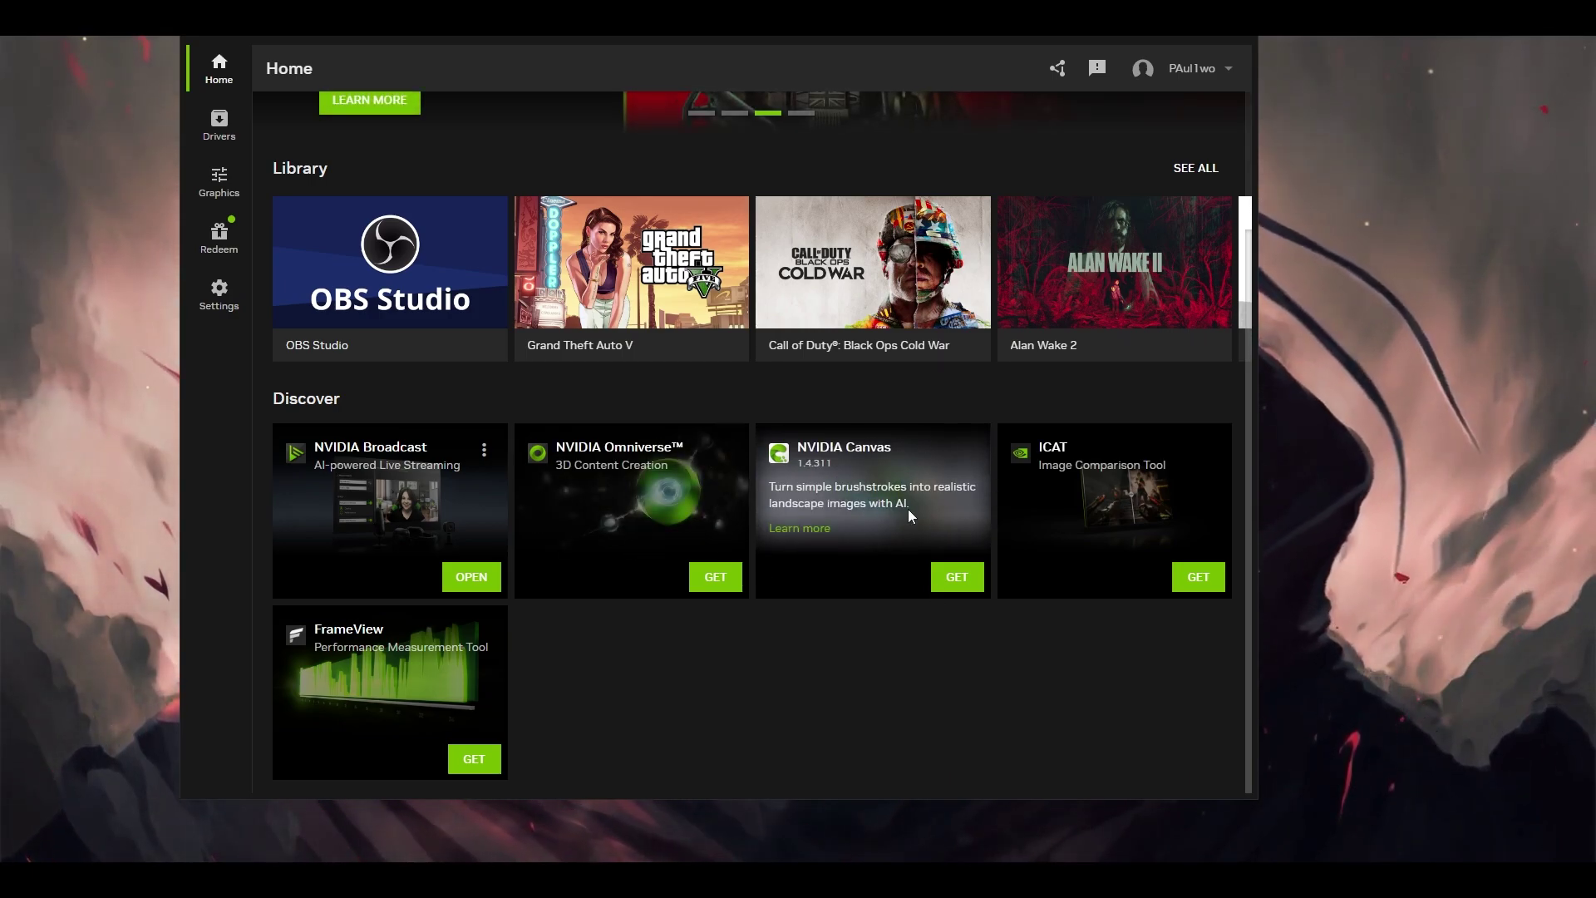
{"action": "scroll", "coordinate": [584, 671], "scroll_direction": "up", "scroll_amount": 3}
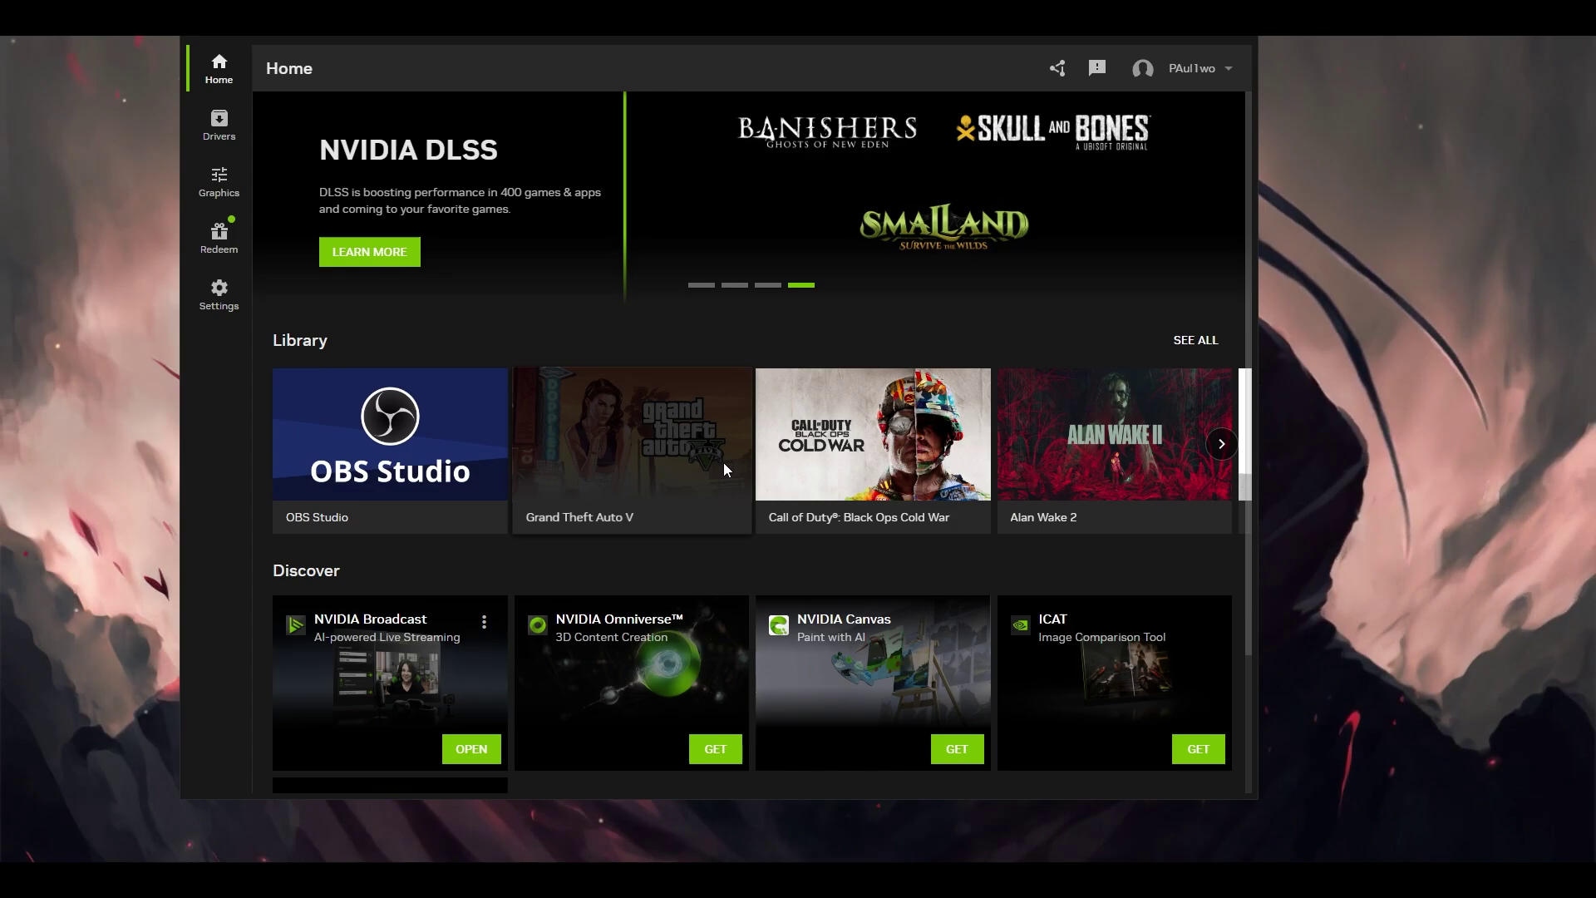
{"action": "left_click", "coordinate": [1219, 445]}
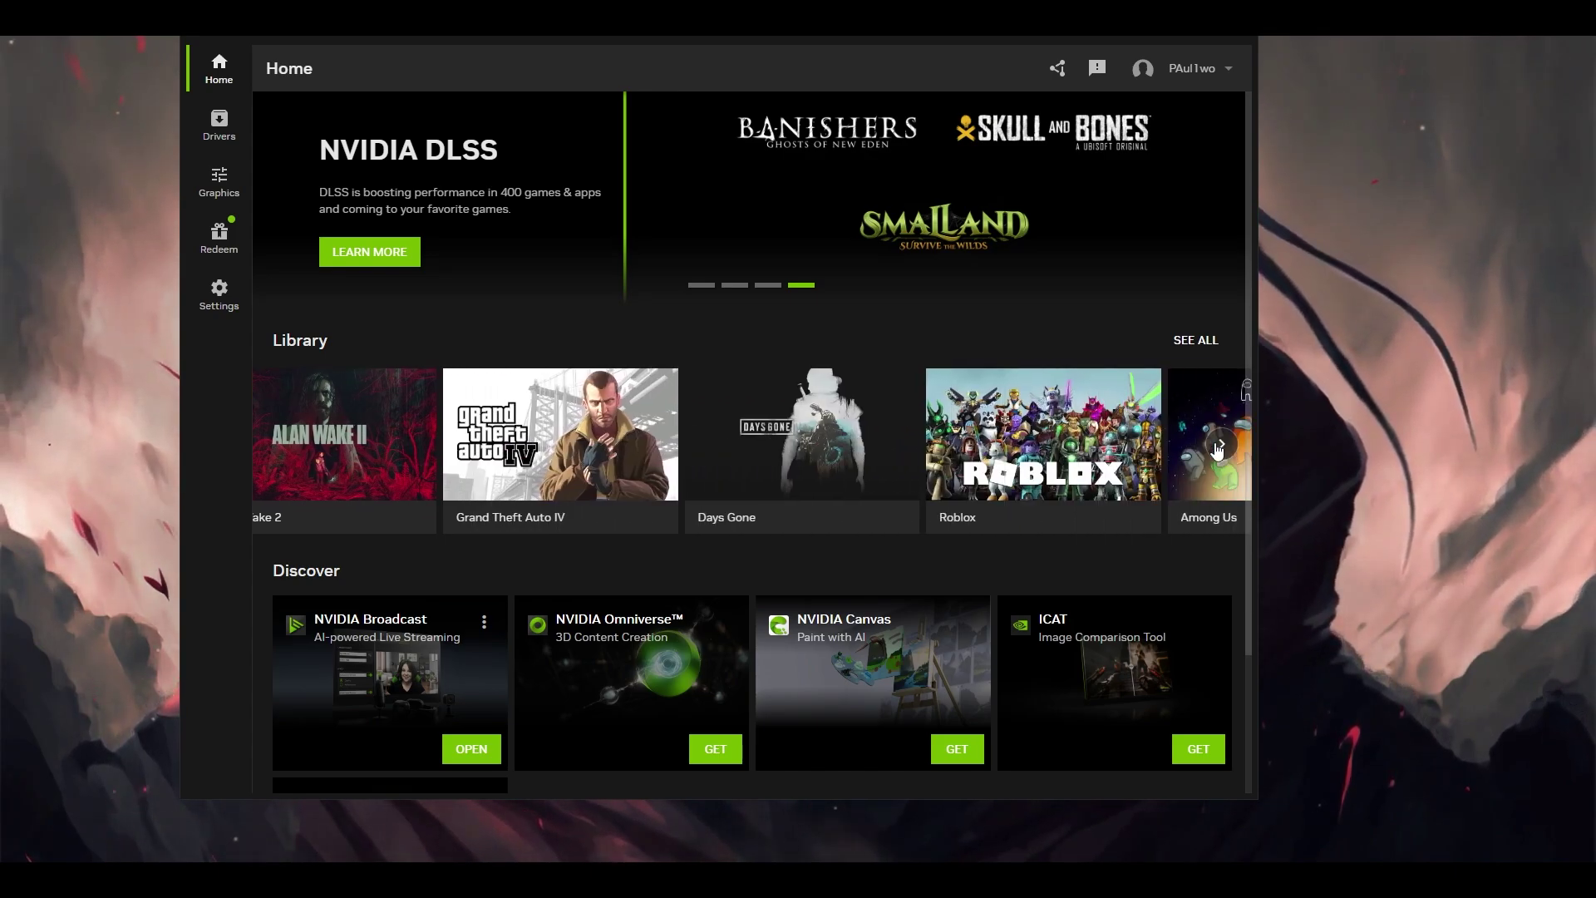
Open Fortnite's program settings on the Graphics page, briefly checking Global Settings.
{"action": "left_click", "coordinate": [212, 190]}
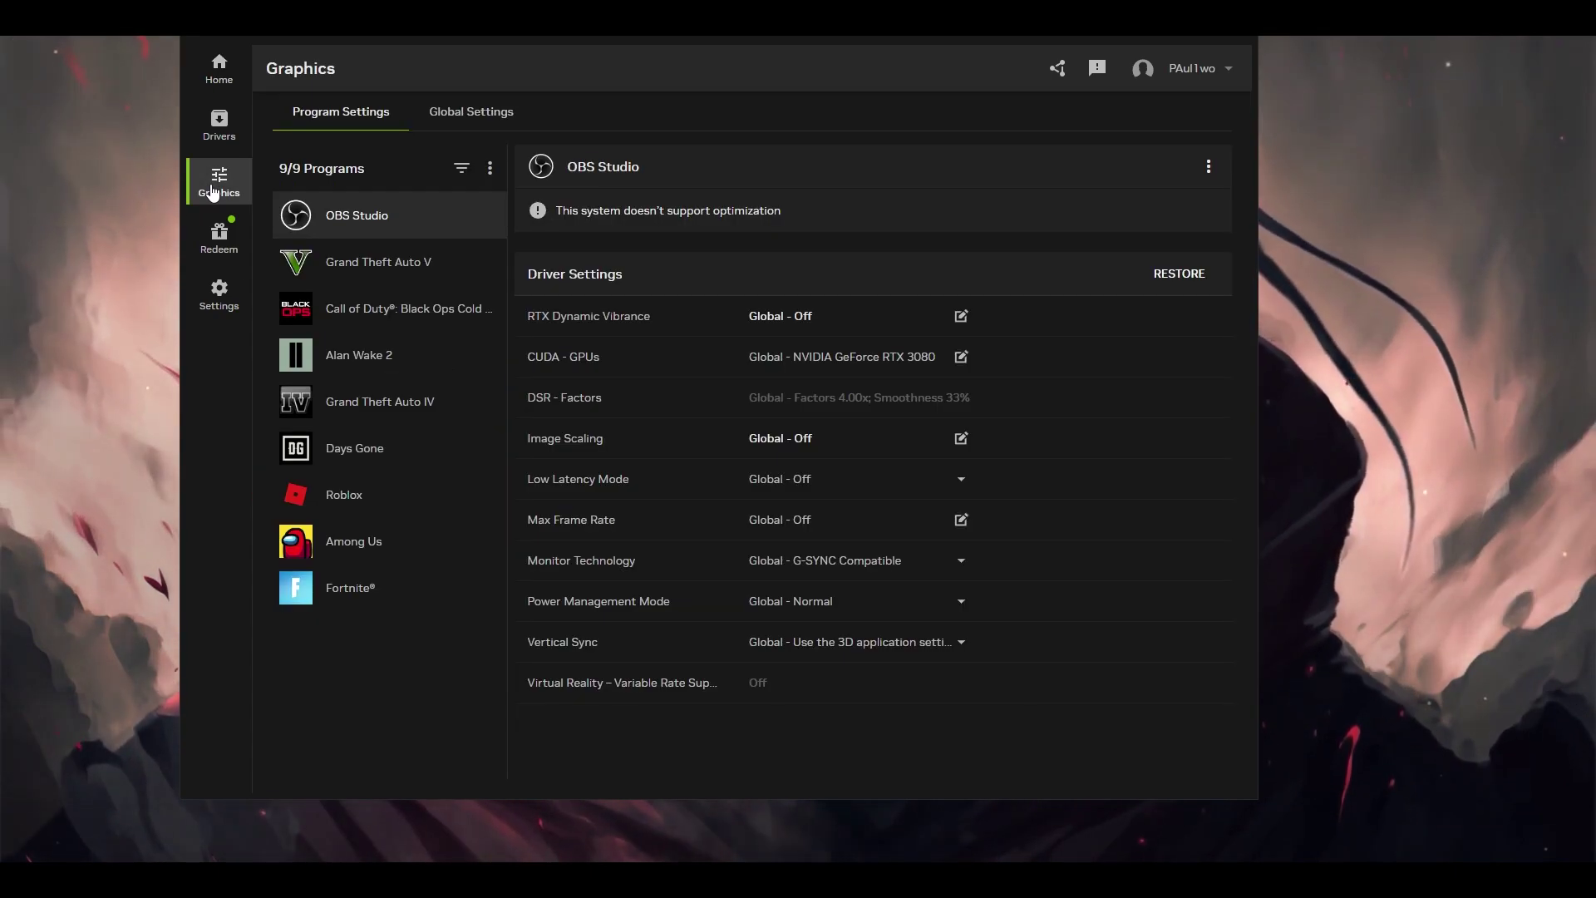
{"action": "left_click", "coordinate": [378, 587]}
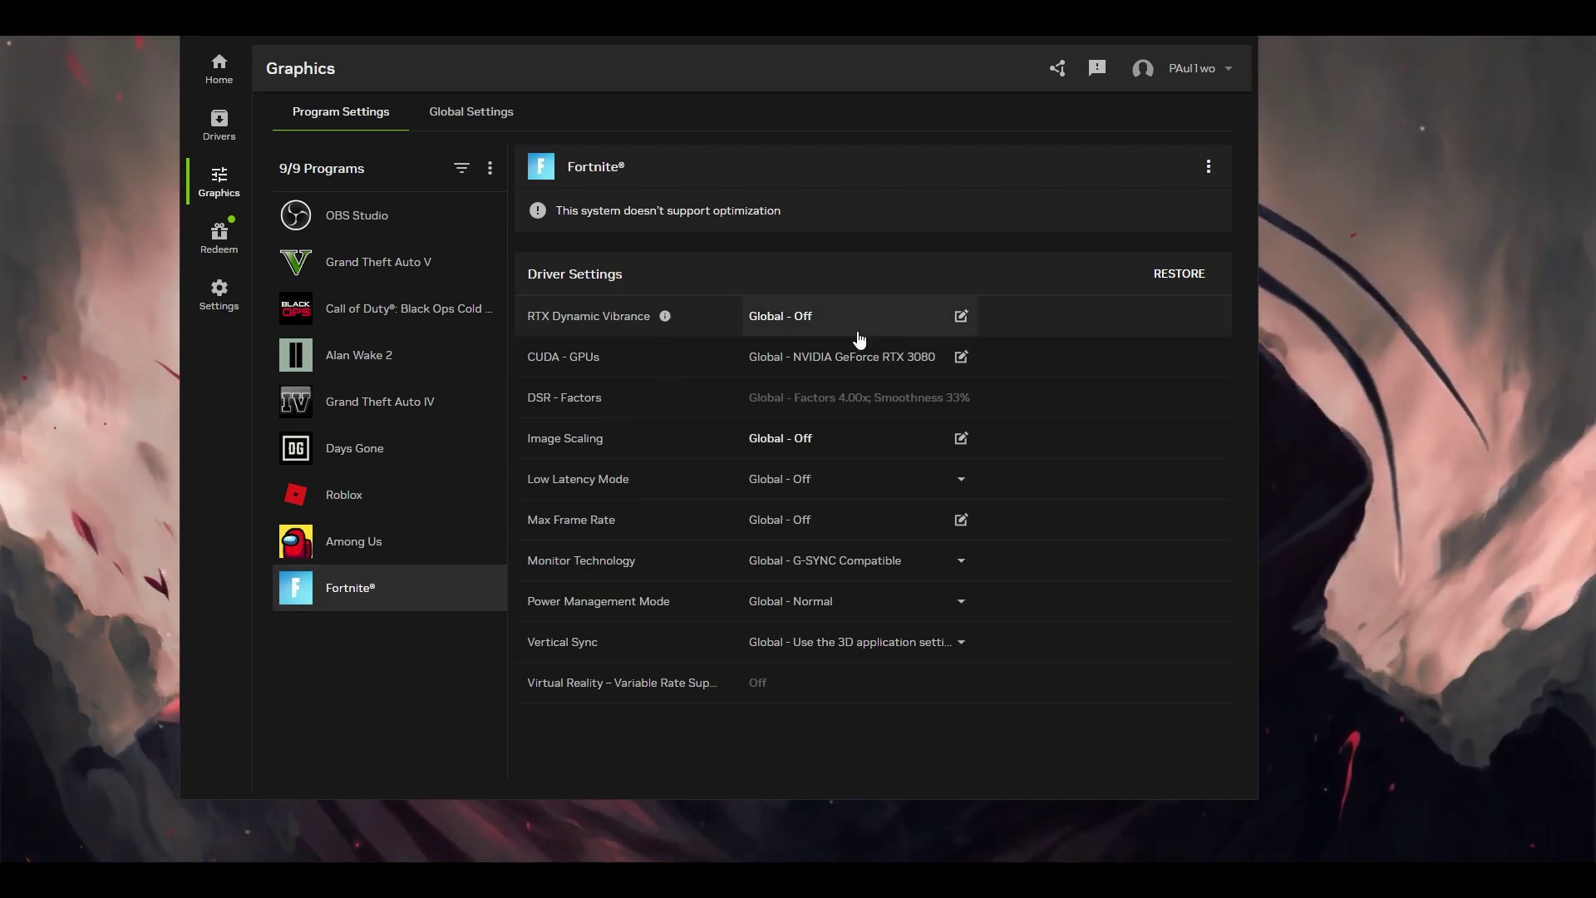
{"action": "left_click", "coordinate": [488, 114]}
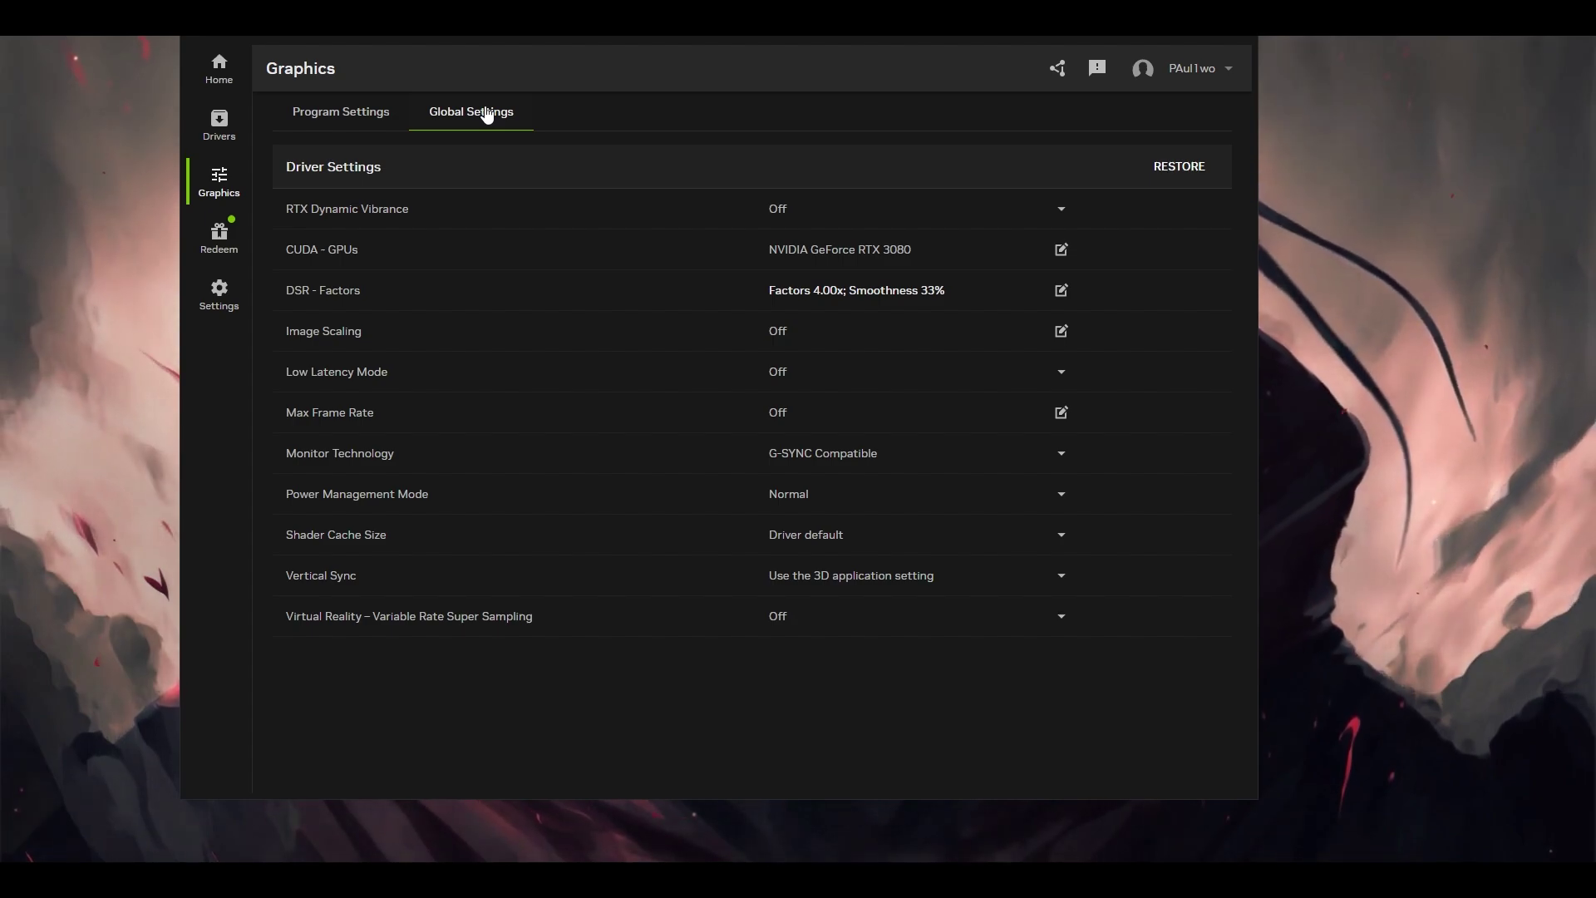
{"action": "left_click", "coordinate": [353, 113]}
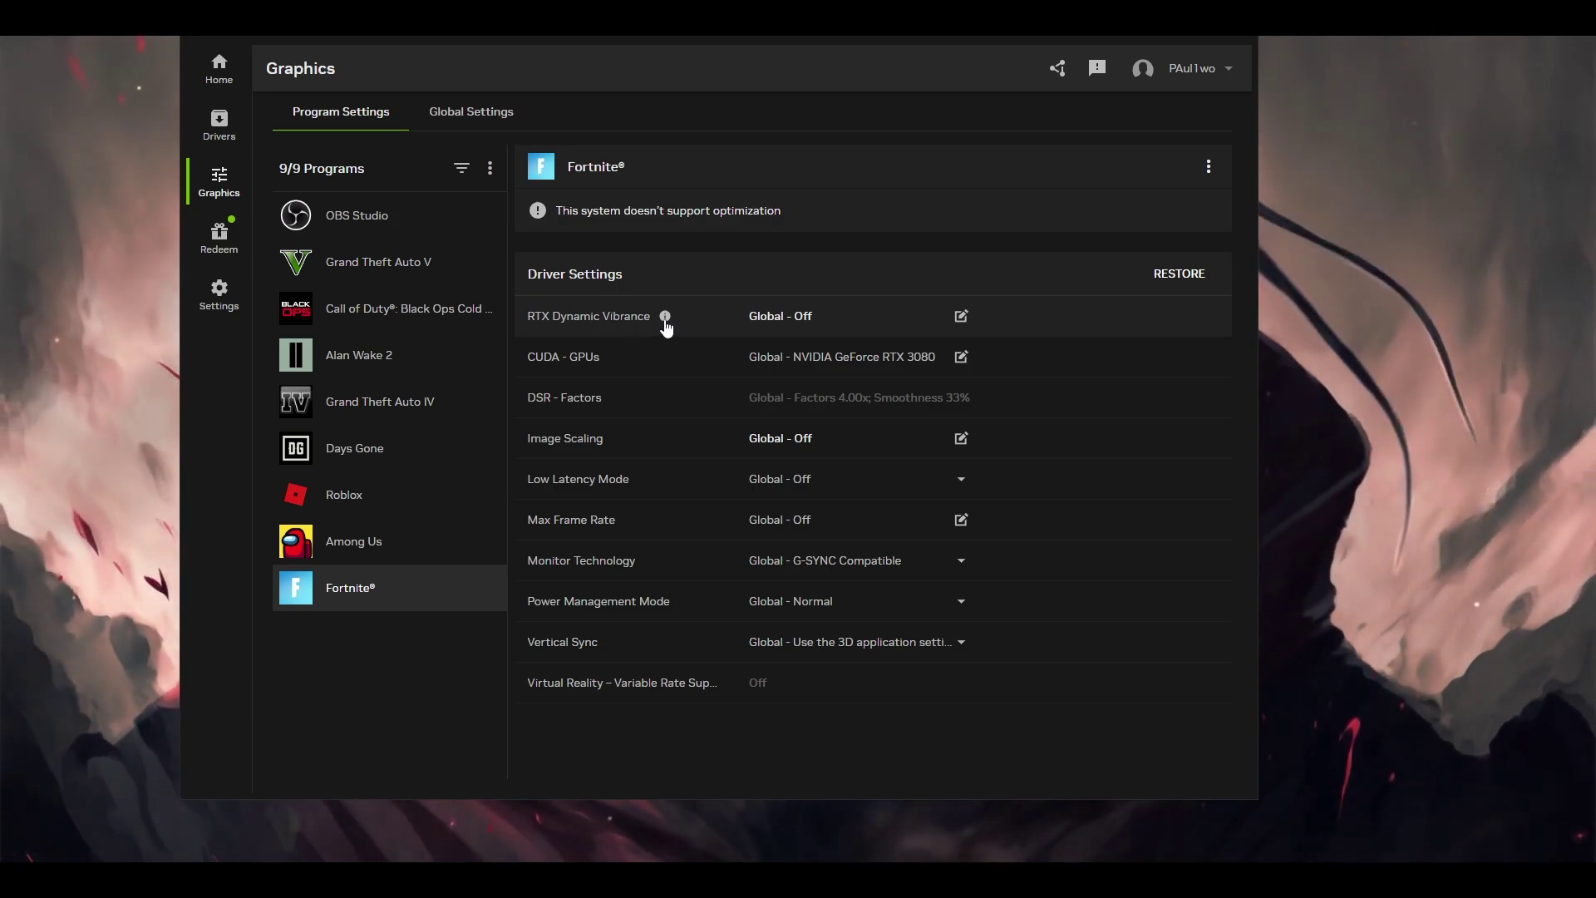
Review RTX Dynamic Vibrance's description and options, cancelling to keep Global - Off.
{"action": "left_click", "coordinate": [665, 317]}
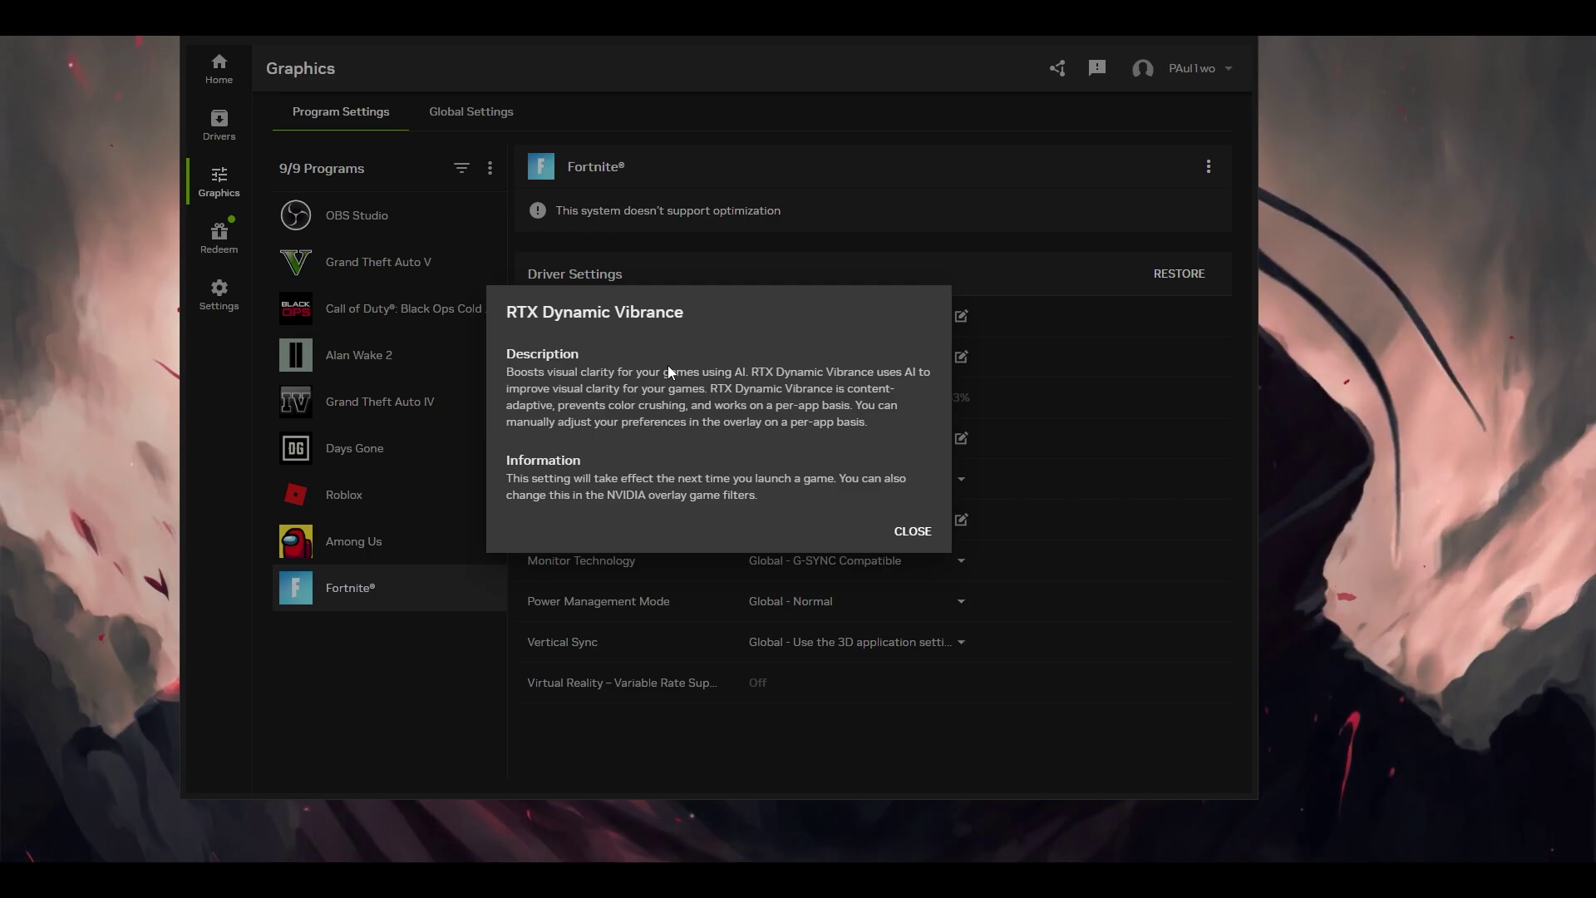
{"action": "key", "text": "Escape"}
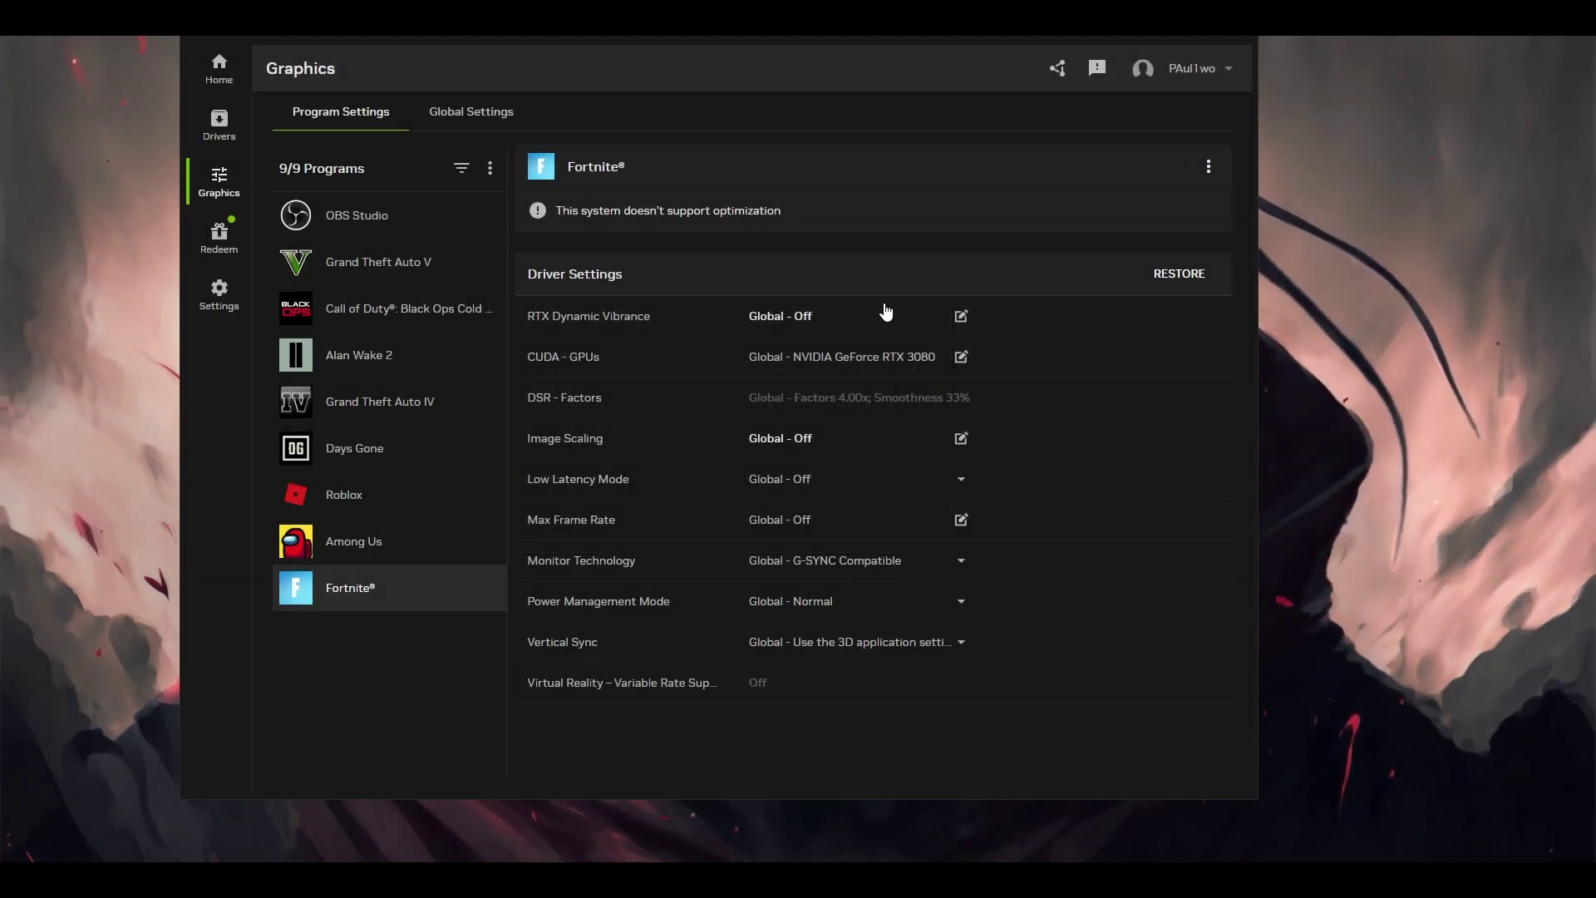
{"action": "left_click", "coordinate": [831, 333]}
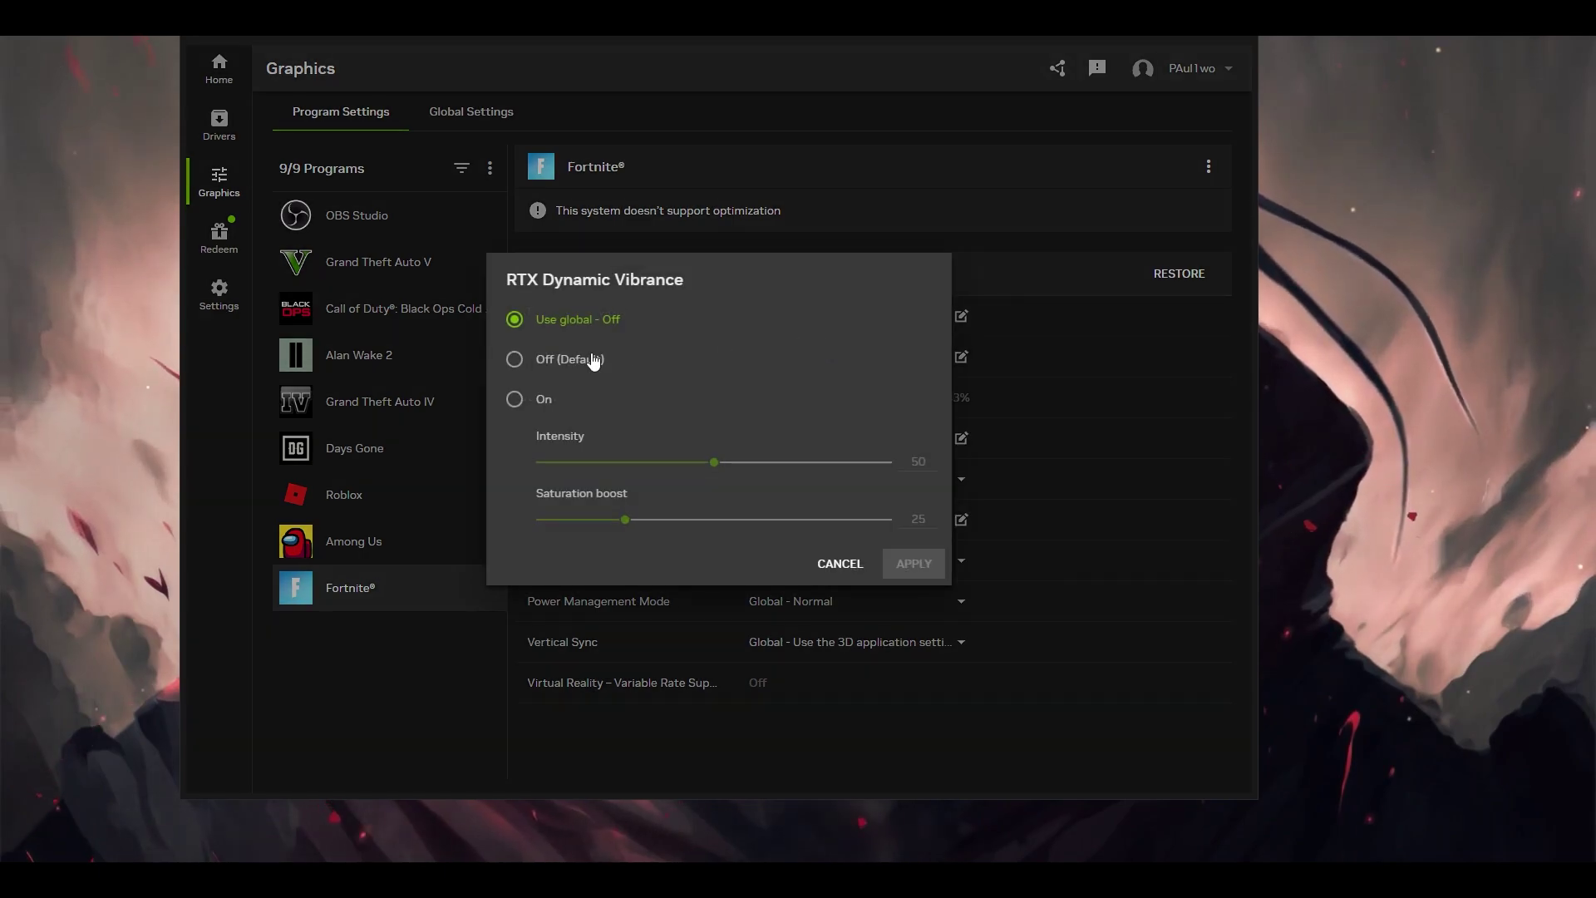
{"action": "left_click", "coordinate": [830, 560]}
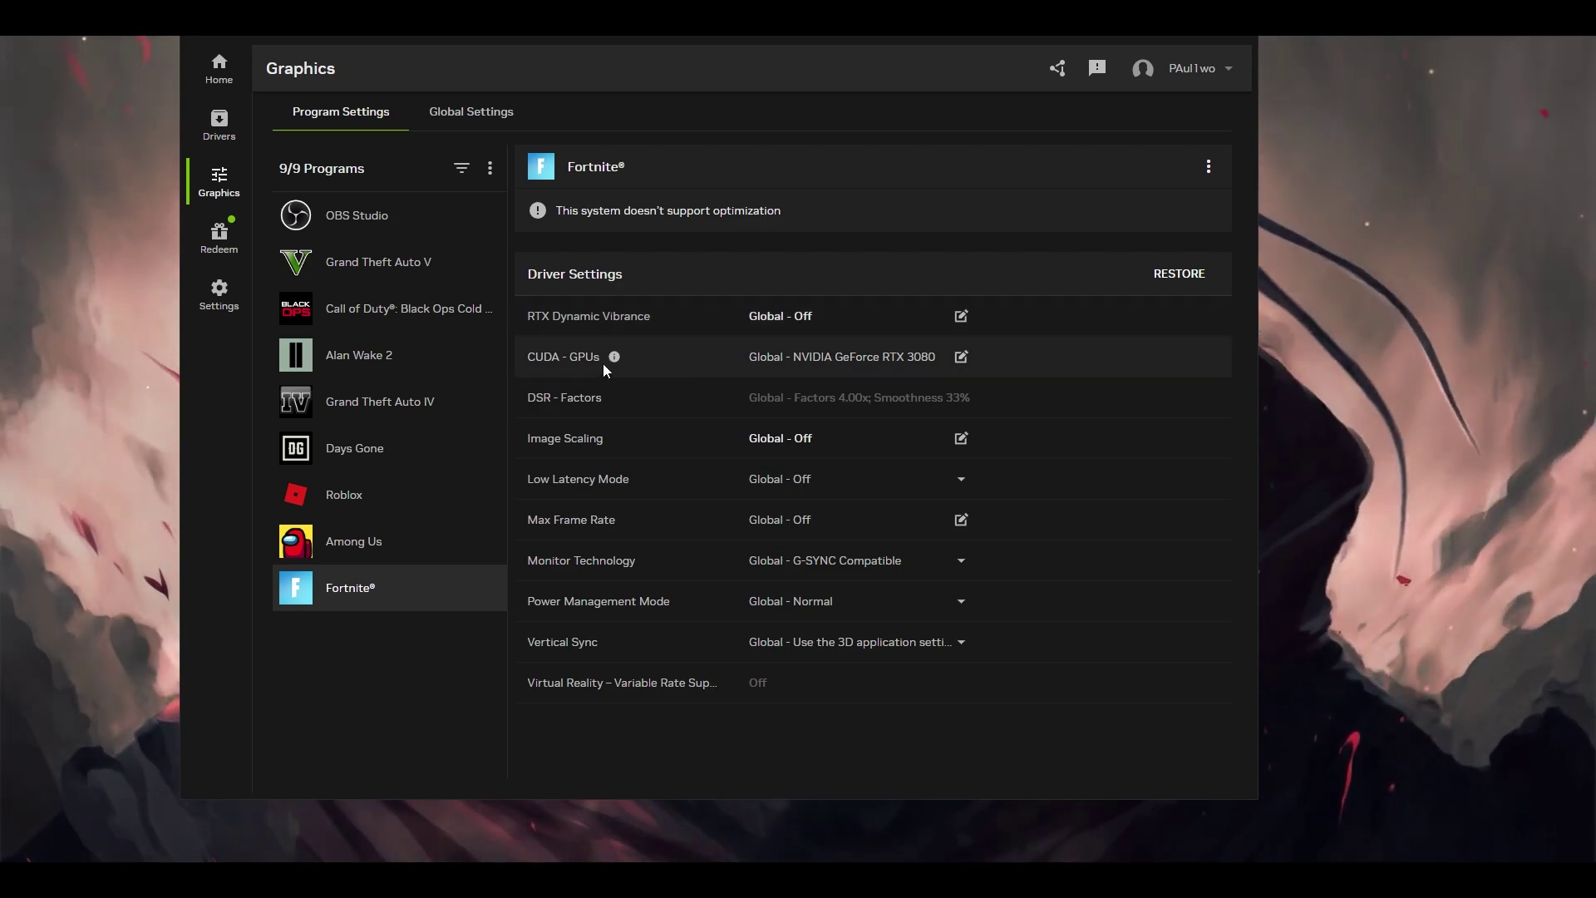
{"action": "left_click", "coordinate": [614, 356]}
{"action": "left_click", "coordinate": [1044, 580]}
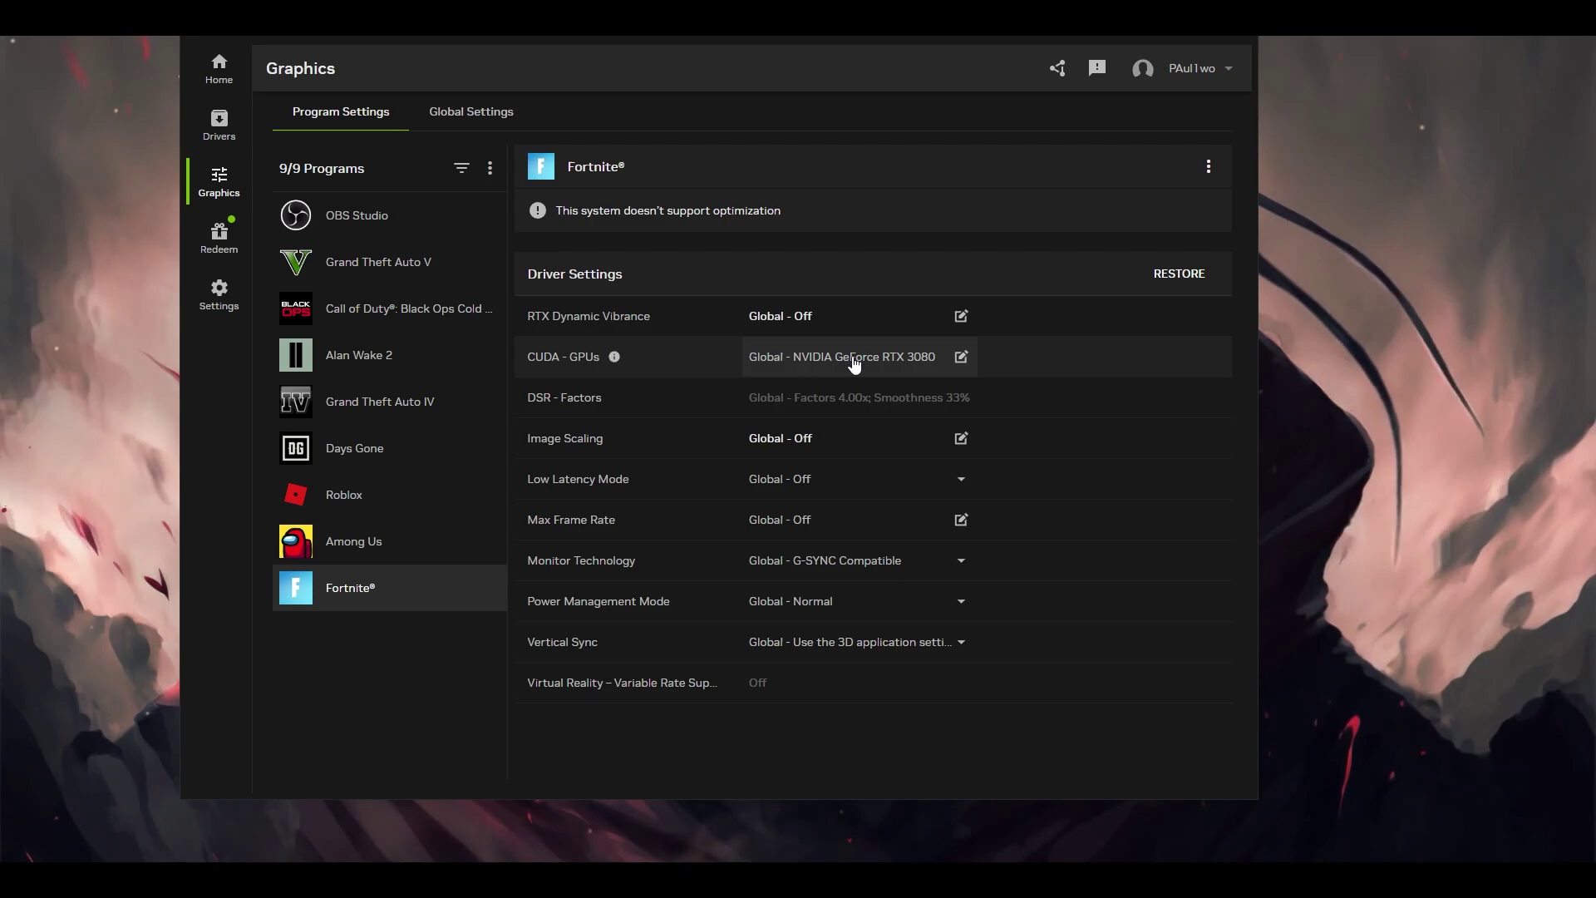
{"action": "left_click", "coordinate": [854, 363]}
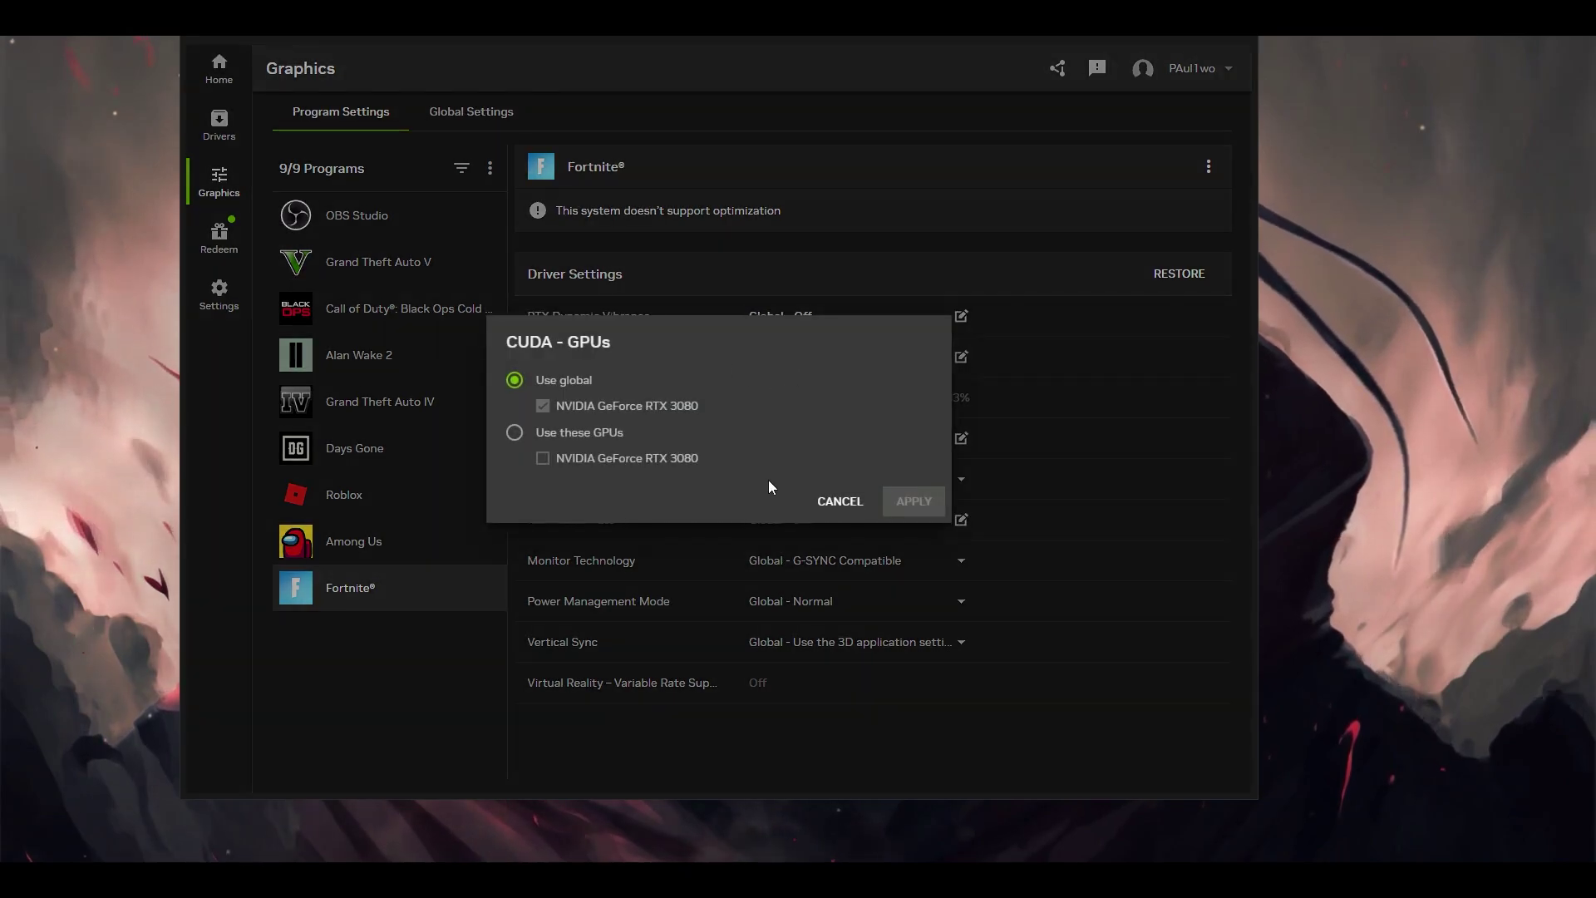
{"action": "left_click", "coordinate": [838, 500]}
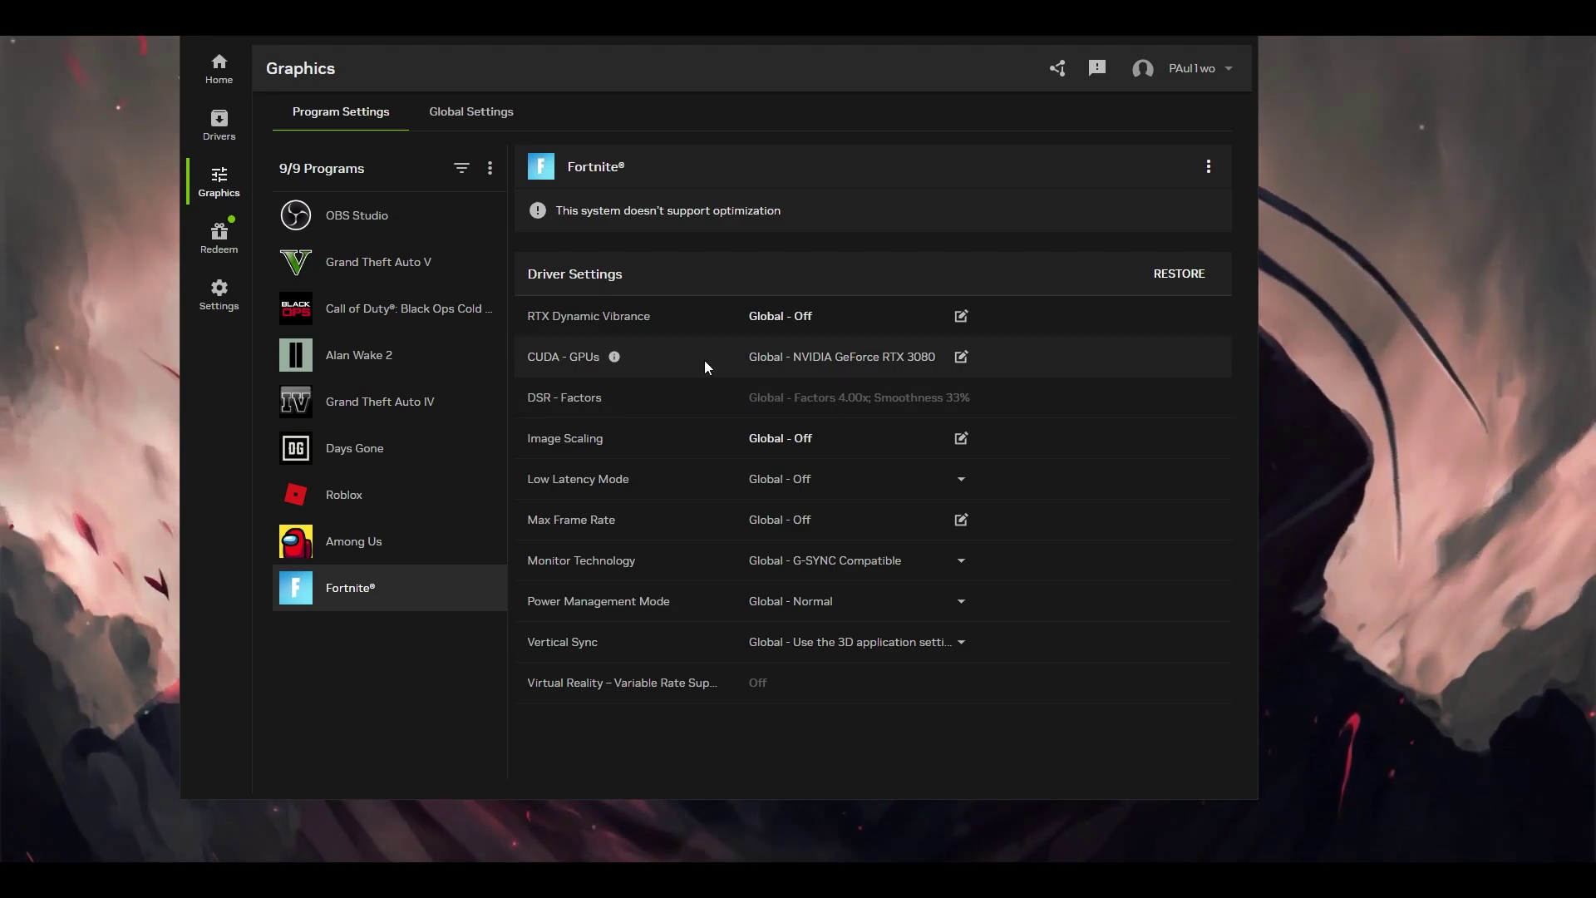
Check the global DSR - Factors list showing 4.00x with 33% smoothness.
{"action": "left_click", "coordinate": [471, 112]}
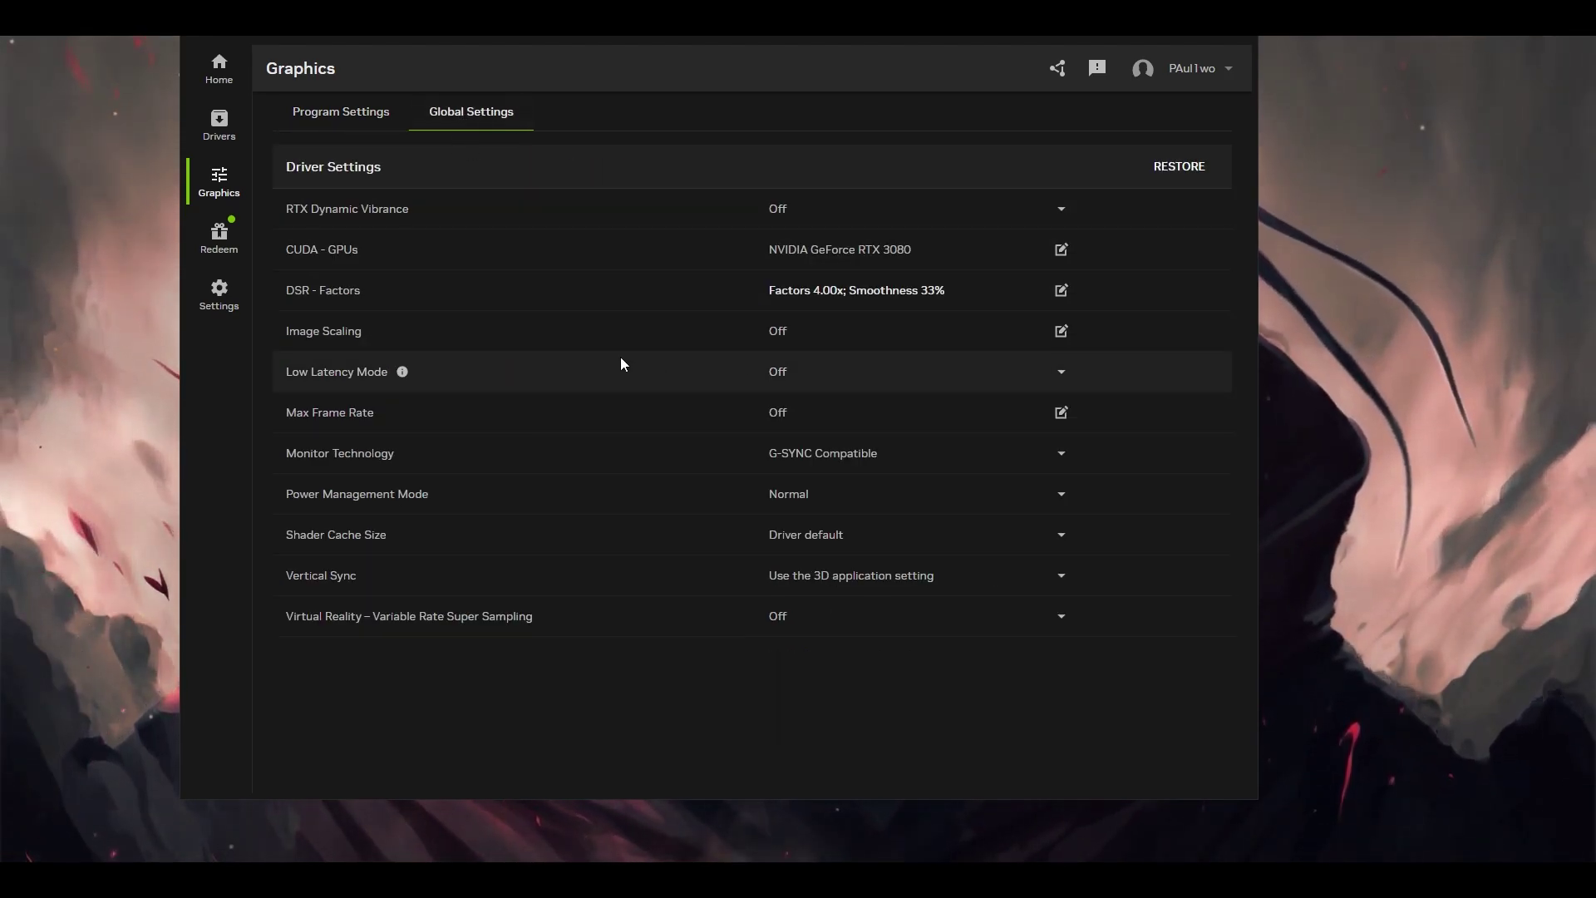
{"action": "left_click", "coordinate": [914, 291]}
{"action": "scroll", "coordinate": [721, 490], "scroll_direction": "down", "scroll_amount": 1}
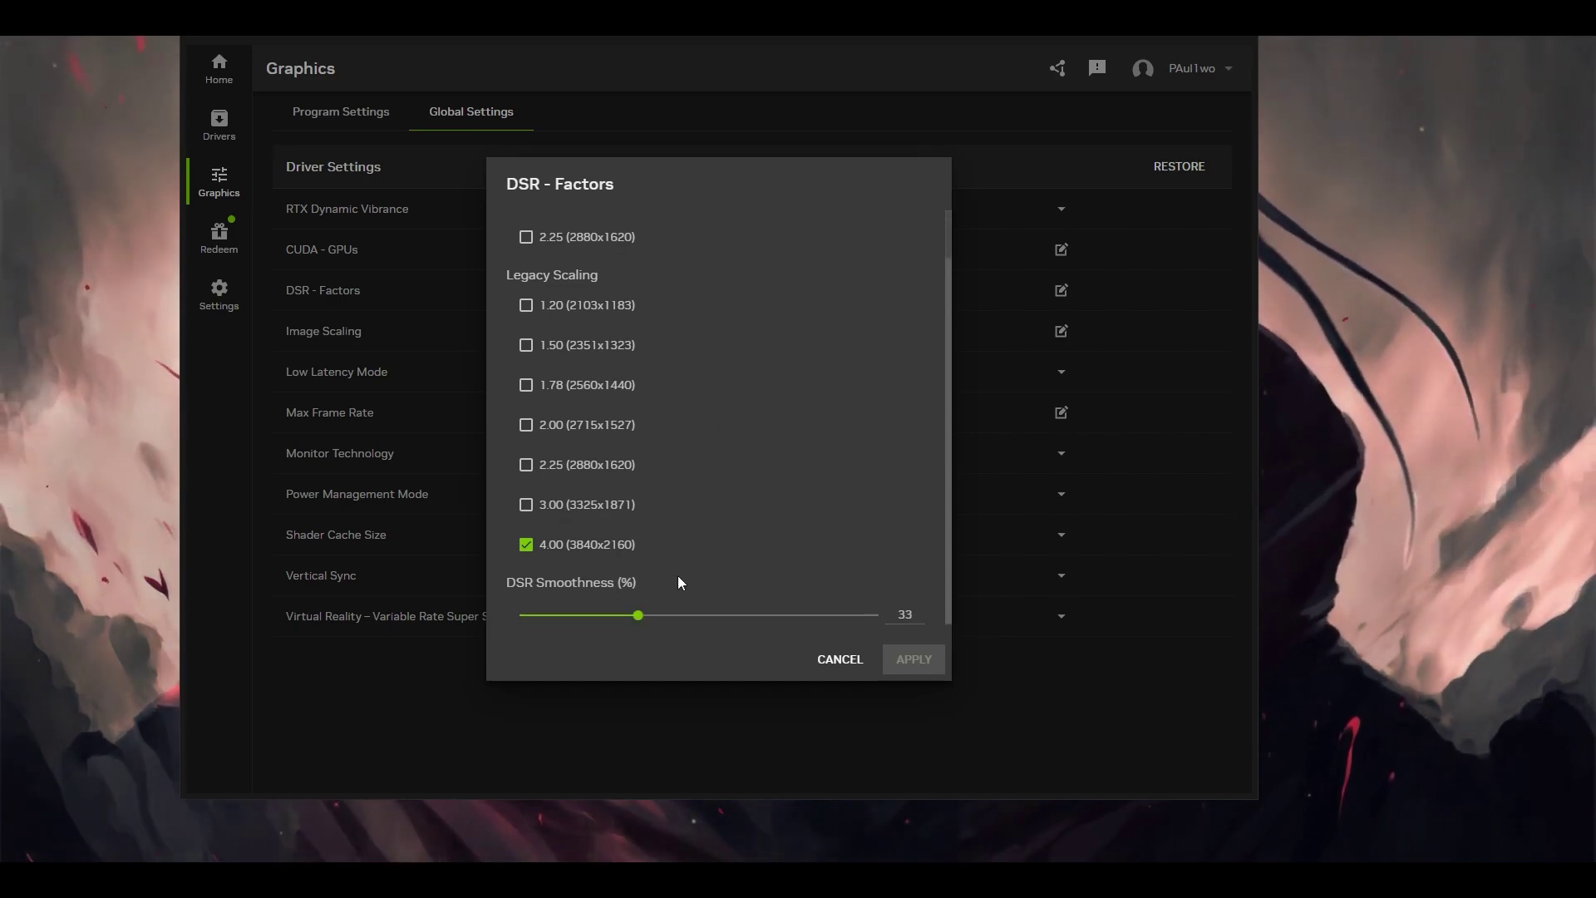
{"action": "scroll", "coordinate": [676, 579], "scroll_direction": "up", "scroll_amount": 1}
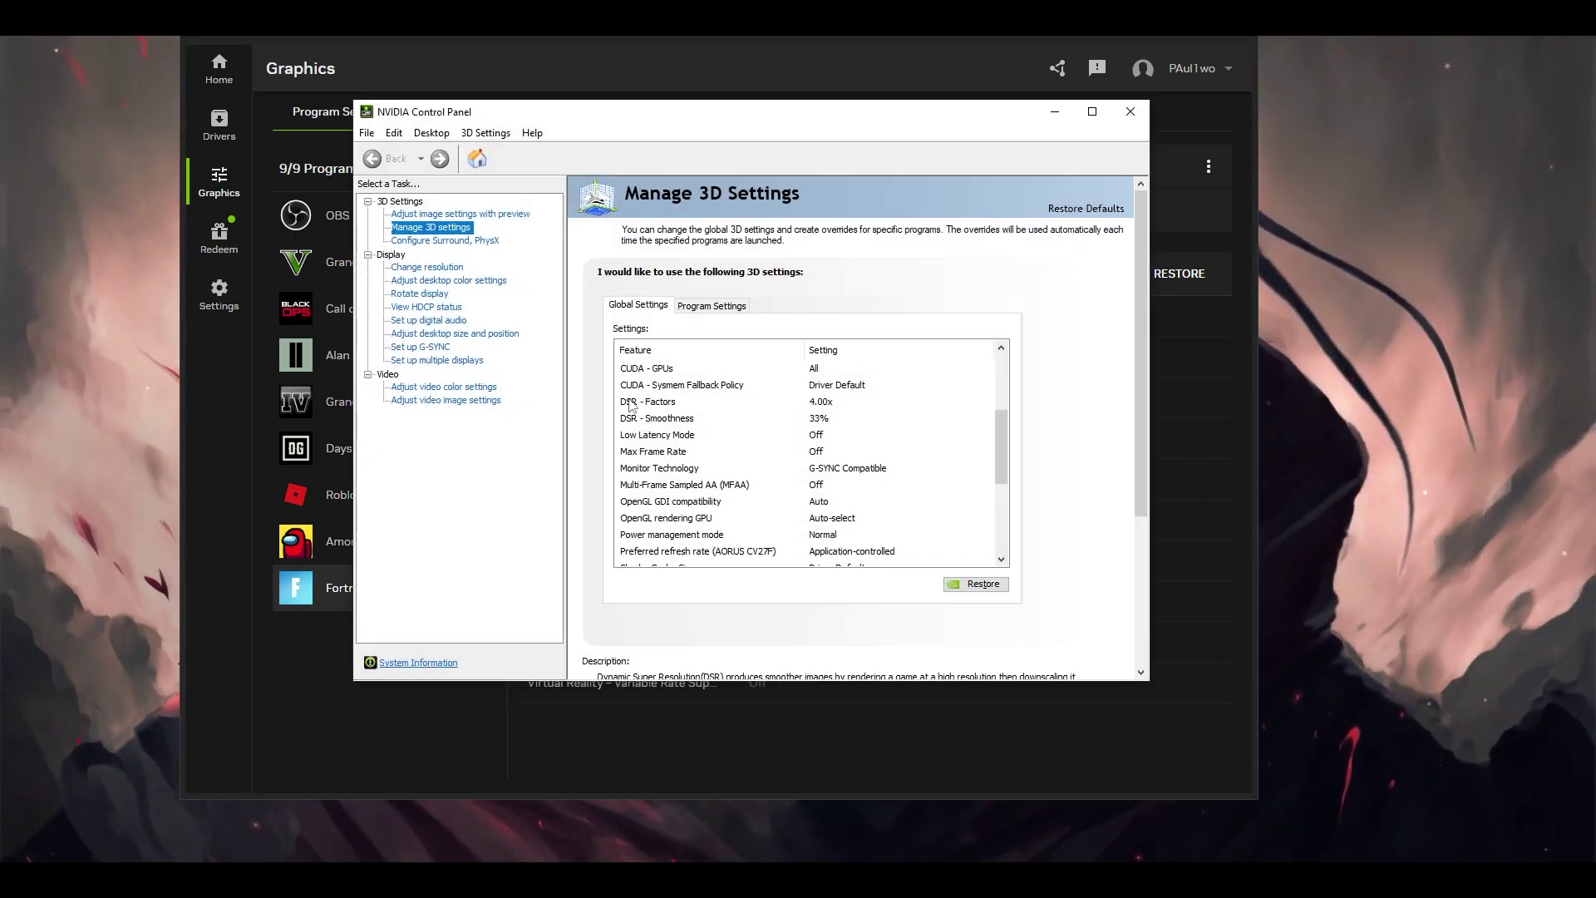
Confirm DSR Factors 4.00x and Smoothness 33% in Manage 3D Settings, then minimize Control Panel.
{"action": "left_click", "coordinate": [629, 403]}
{"action": "left_click", "coordinate": [655, 419]}
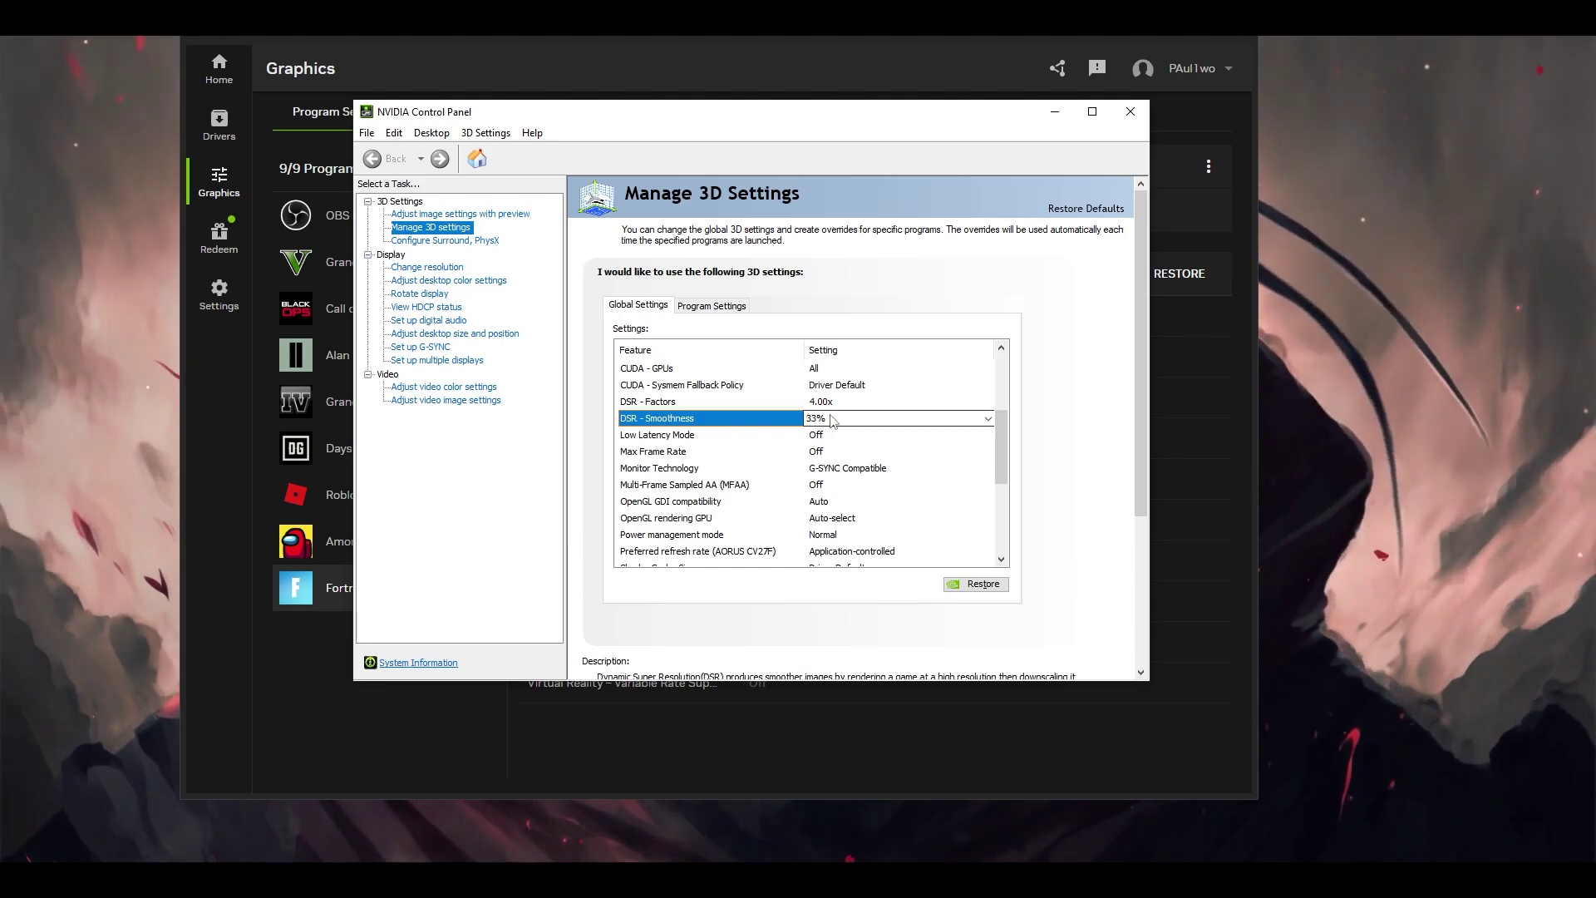
{"action": "left_click", "coordinate": [1055, 115]}
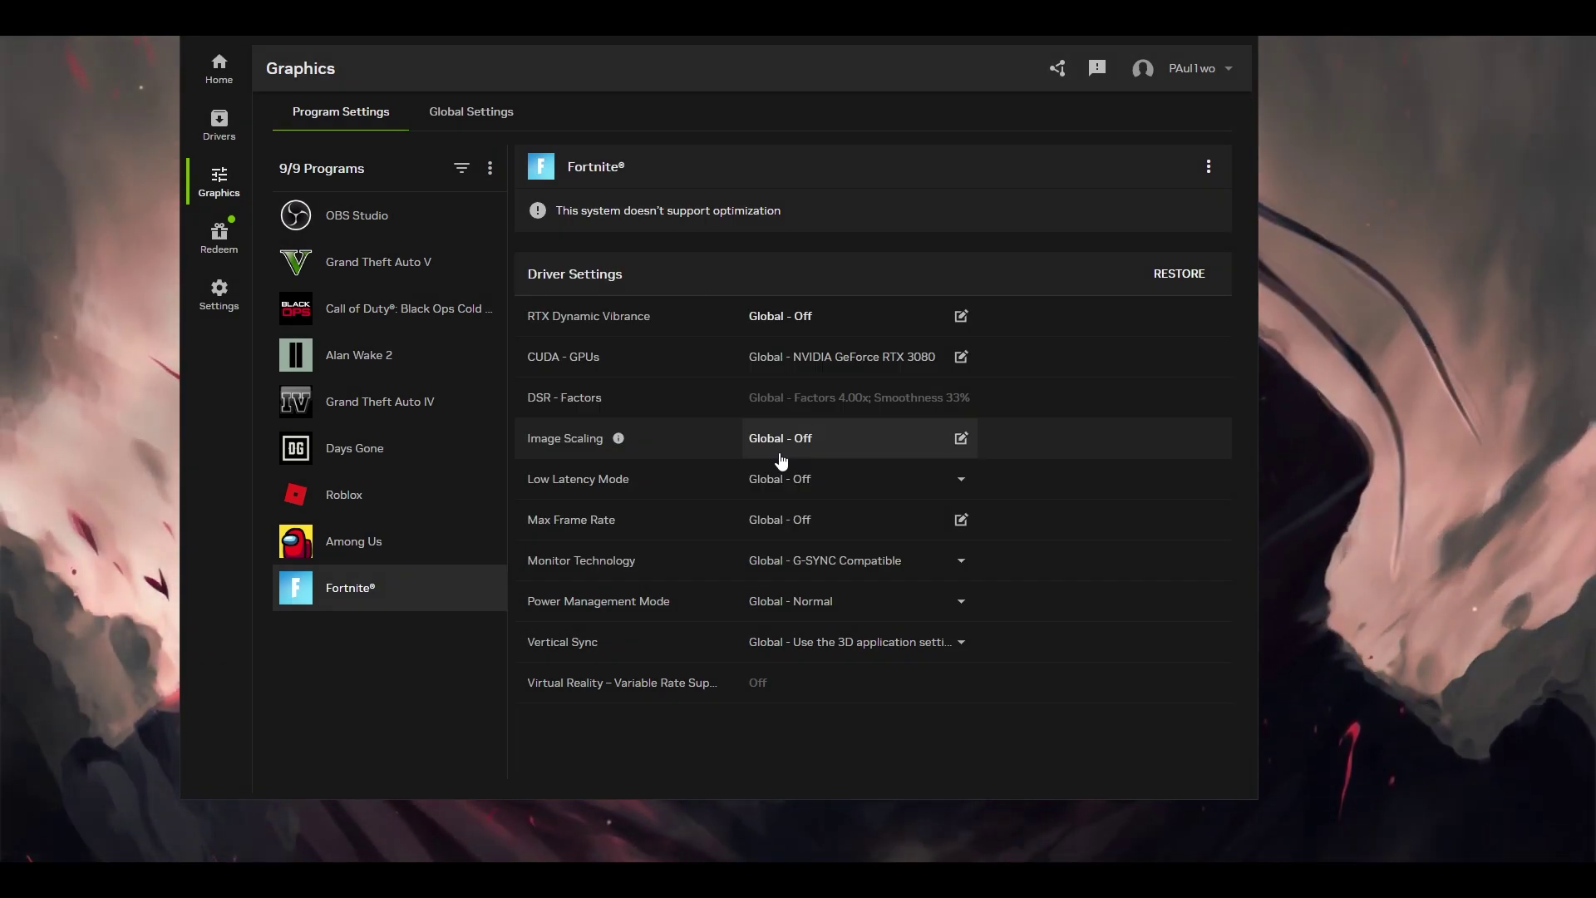
Enable Fortnite's Image Scaling with 77% render resolution and sharpen 61, and apply.
{"action": "left_click", "coordinate": [618, 439]}
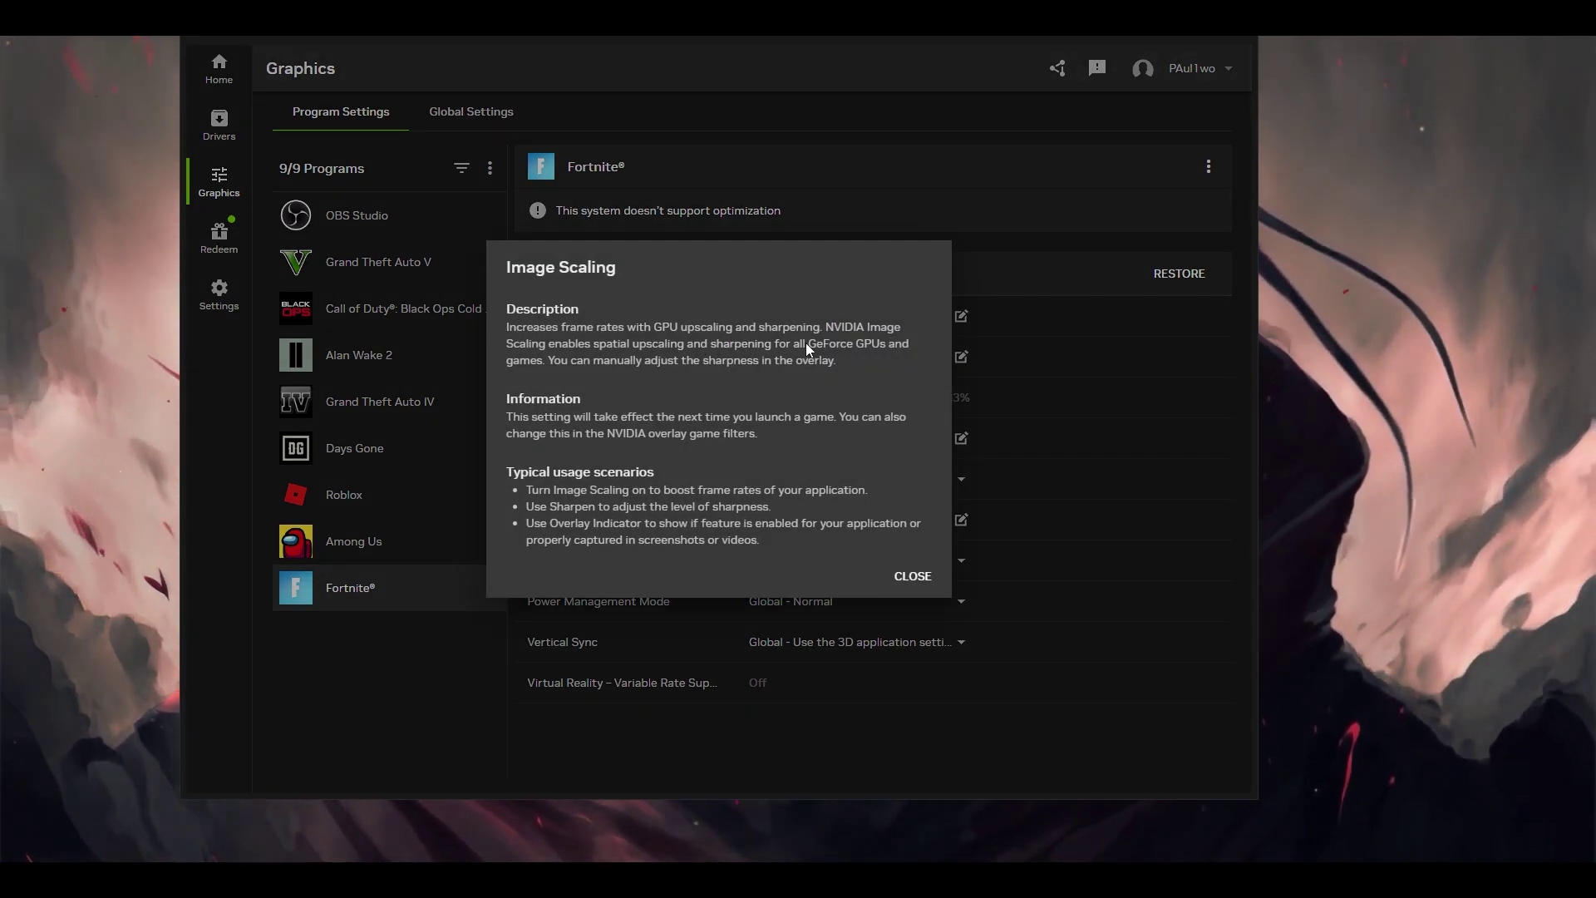
{"action": "left_click", "coordinate": [912, 575]}
{"action": "left_click", "coordinate": [593, 439]}
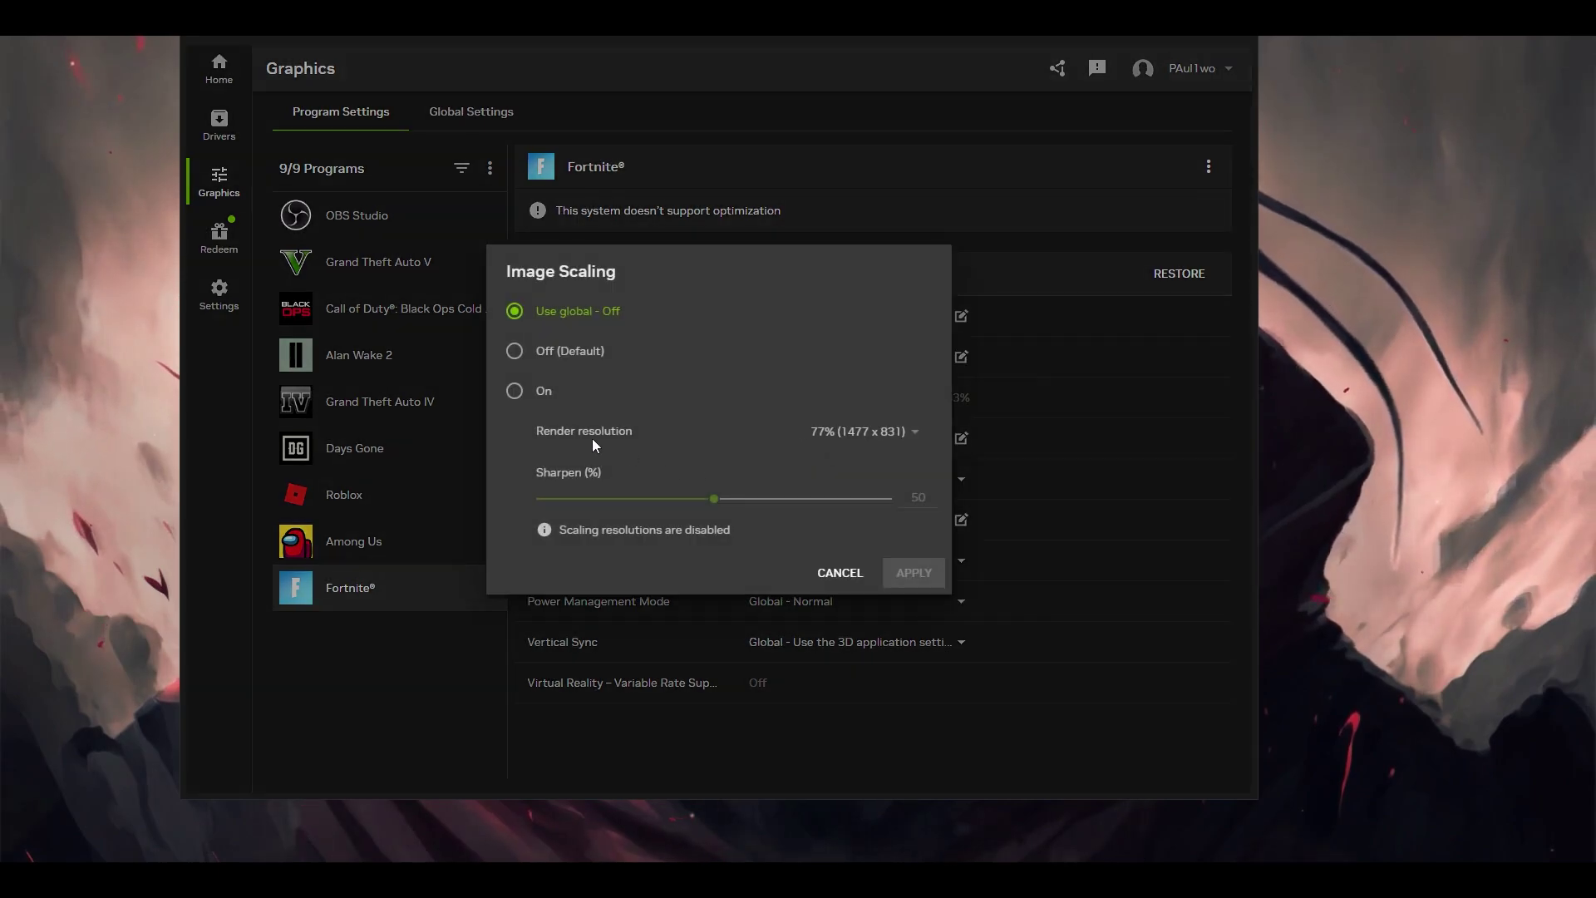
{"action": "left_click", "coordinate": [514, 392]}
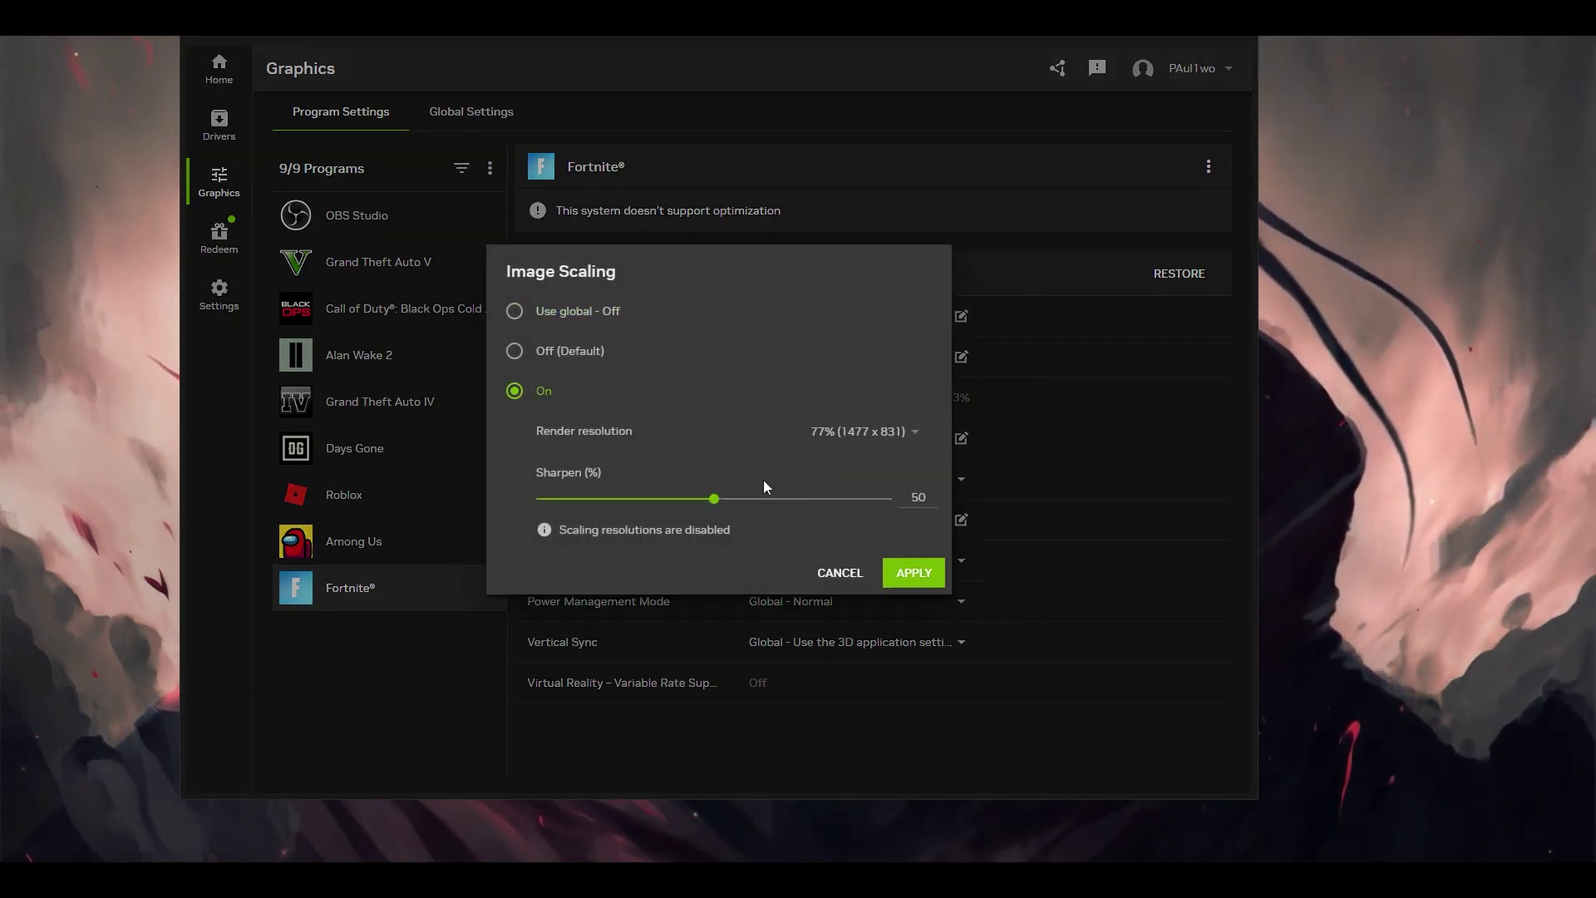
{"action": "left_click", "coordinate": [847, 449]}
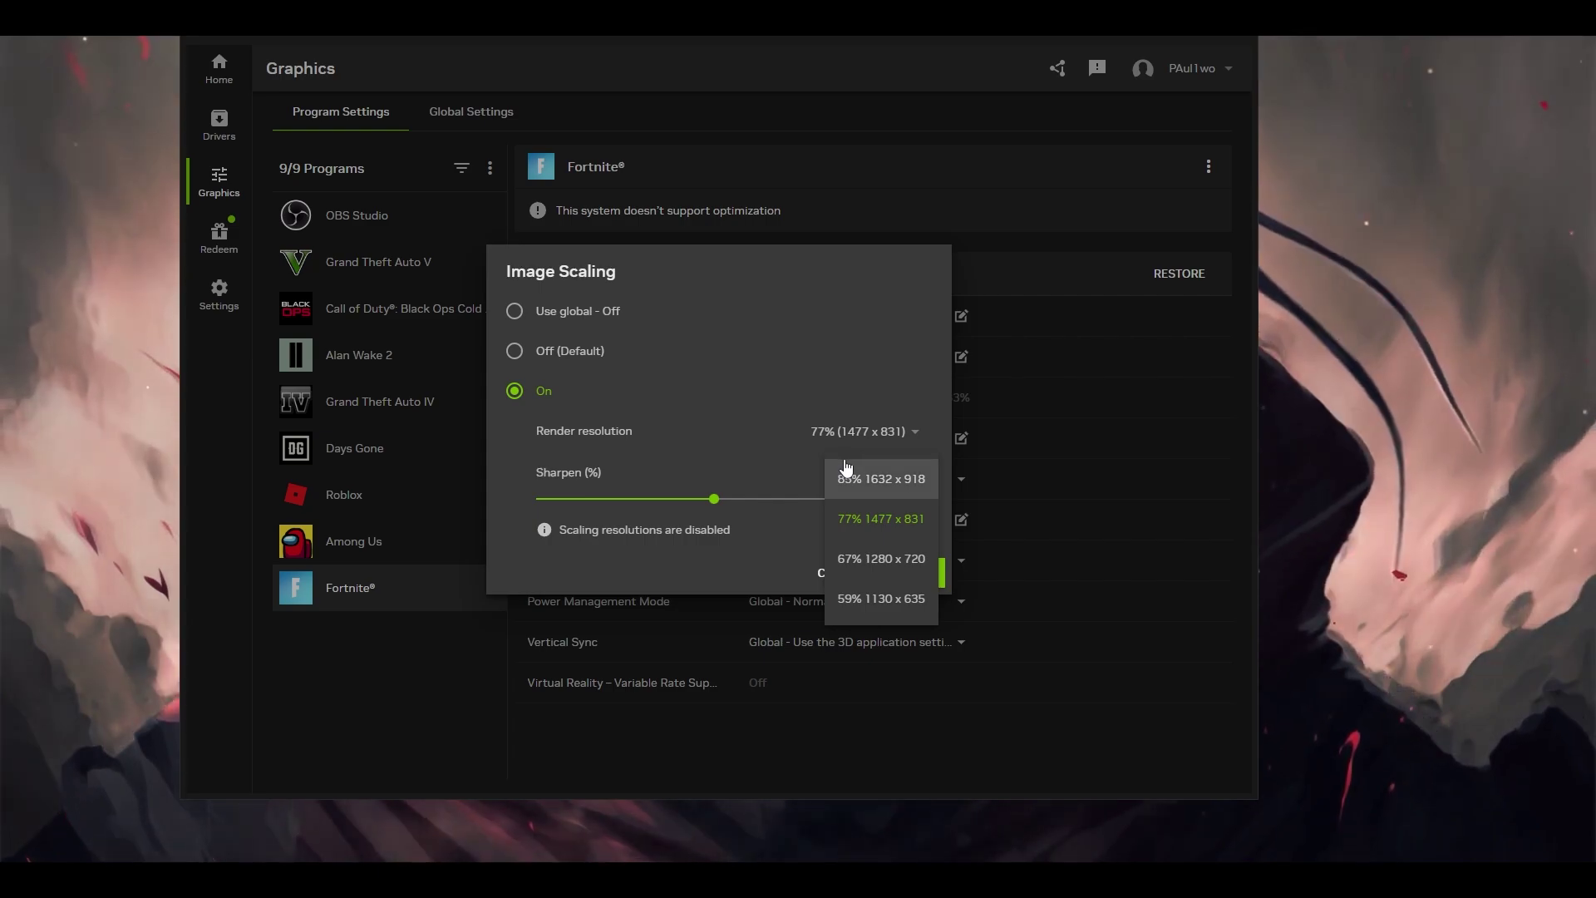
{"action": "left_click", "coordinate": [851, 489]}
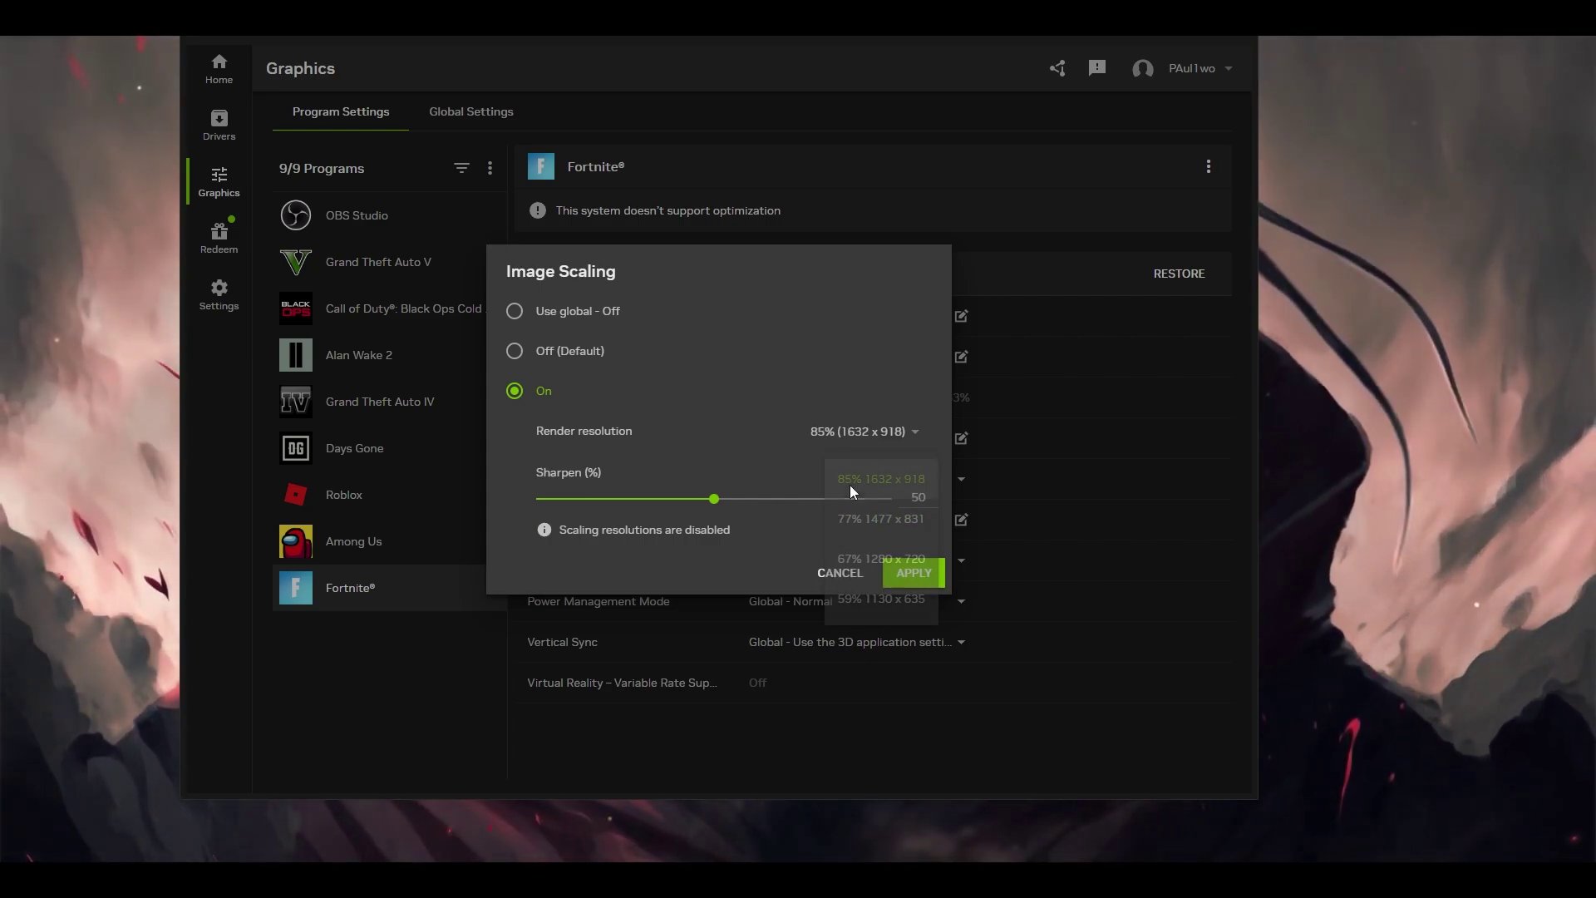
{"action": "left_click", "coordinate": [880, 513]}
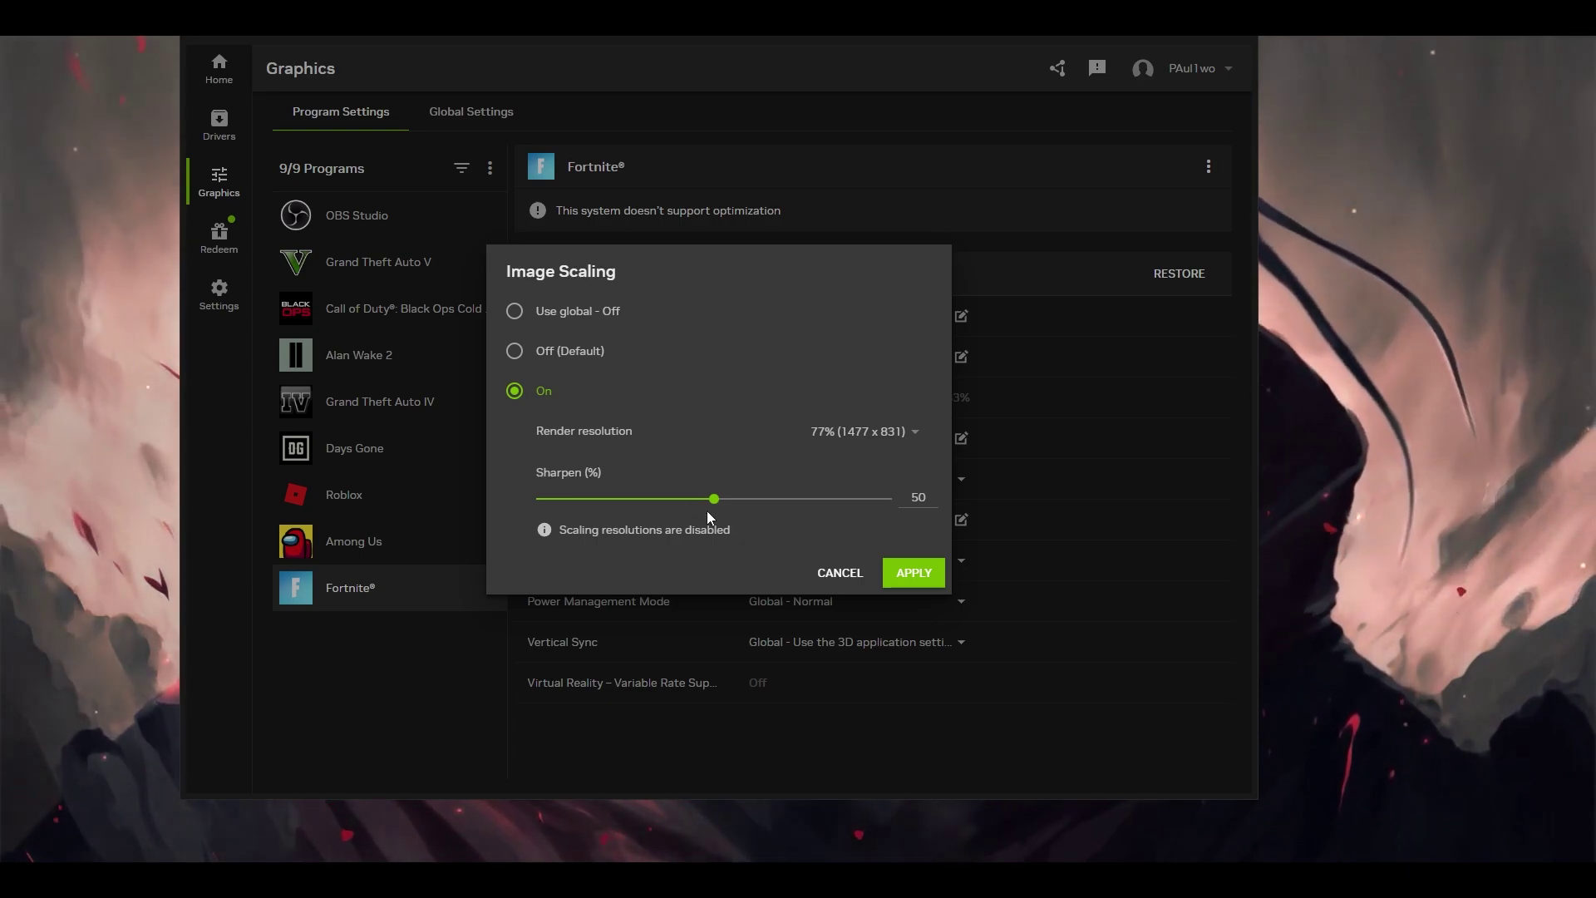
{"action": "left_click_drag", "start_coordinate": [715, 499], "coordinate": [752, 500]}
{"action": "left_click", "coordinate": [913, 573]}
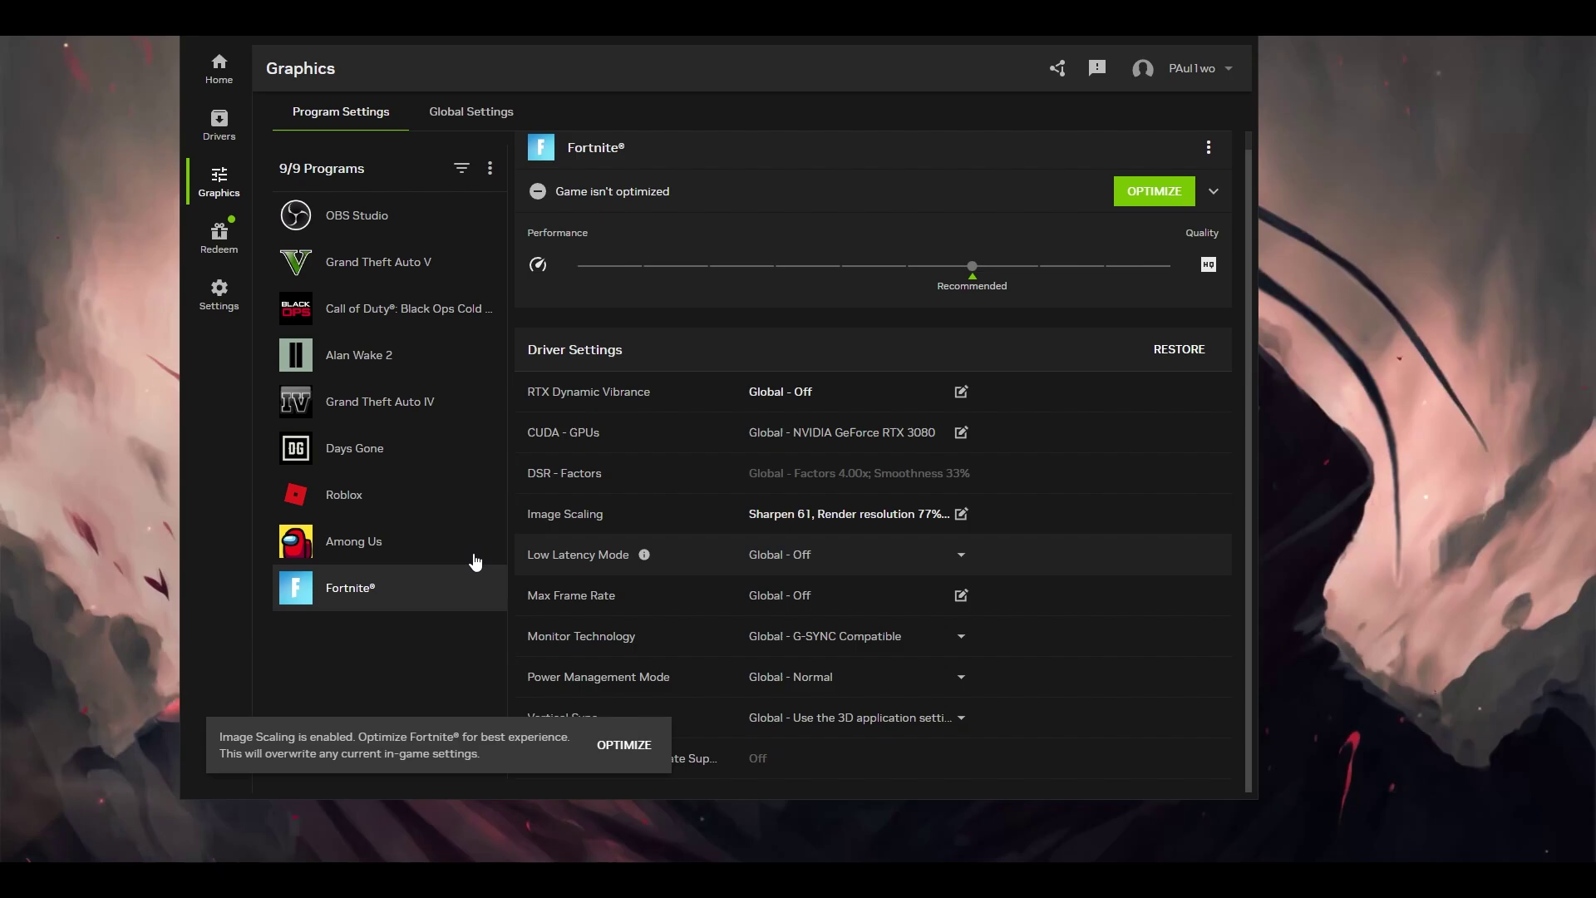
Set Fortnite's Low Latency Mode to On and switch the Max Frame Rate cap On.
{"action": "left_click", "coordinate": [864, 555]}
{"action": "left_click", "coordinate": [865, 701]}
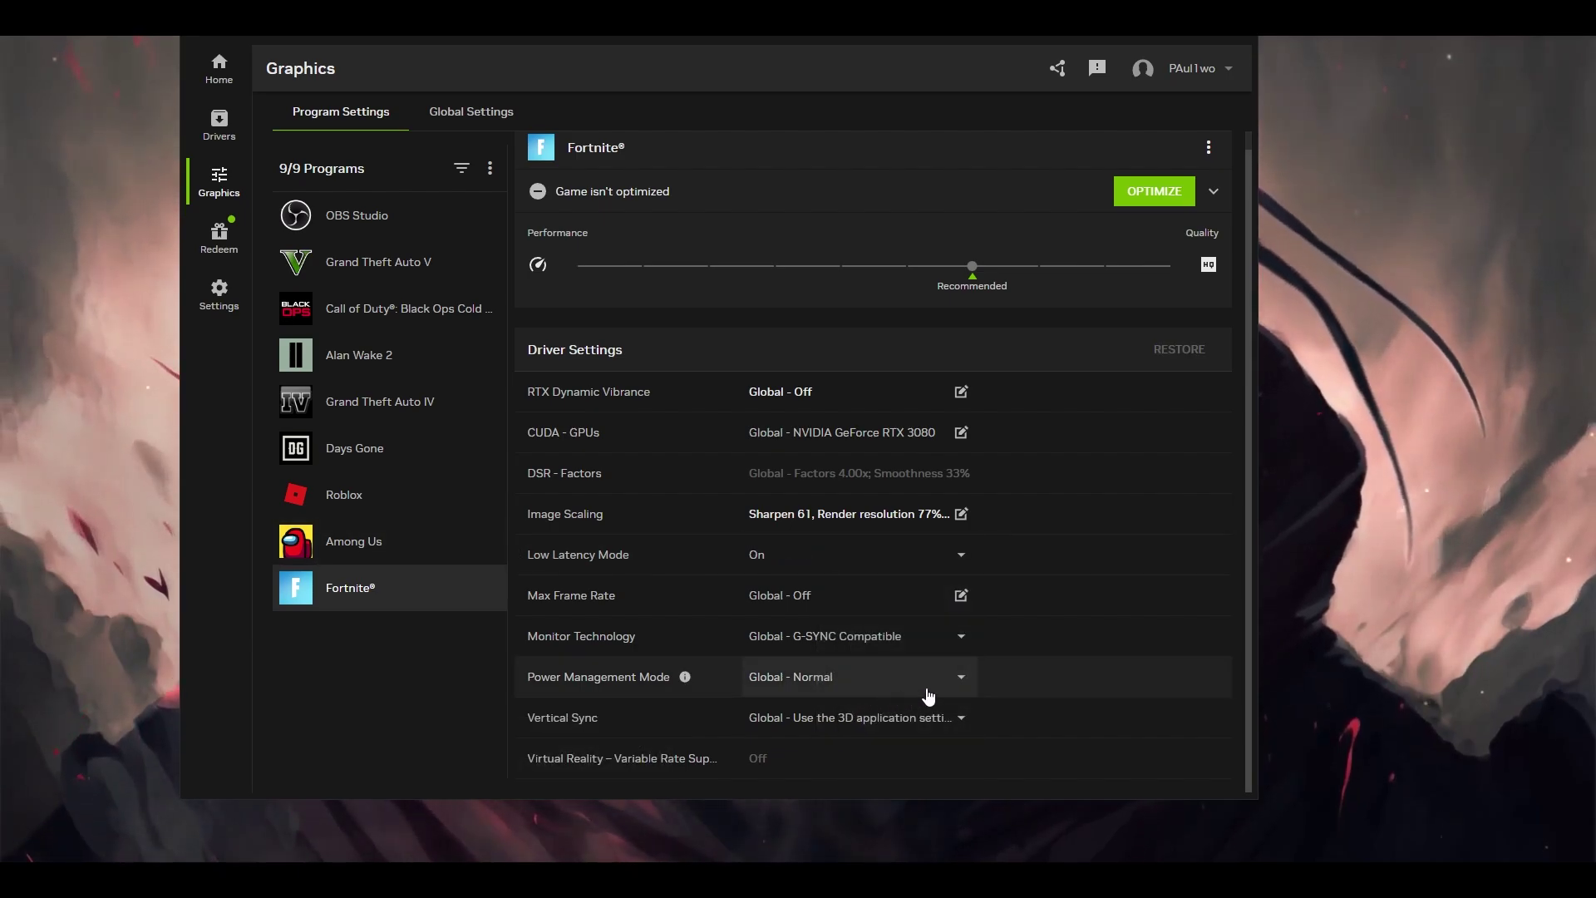
{"action": "left_click", "coordinate": [805, 596]}
{"action": "left_click", "coordinate": [514, 440]}
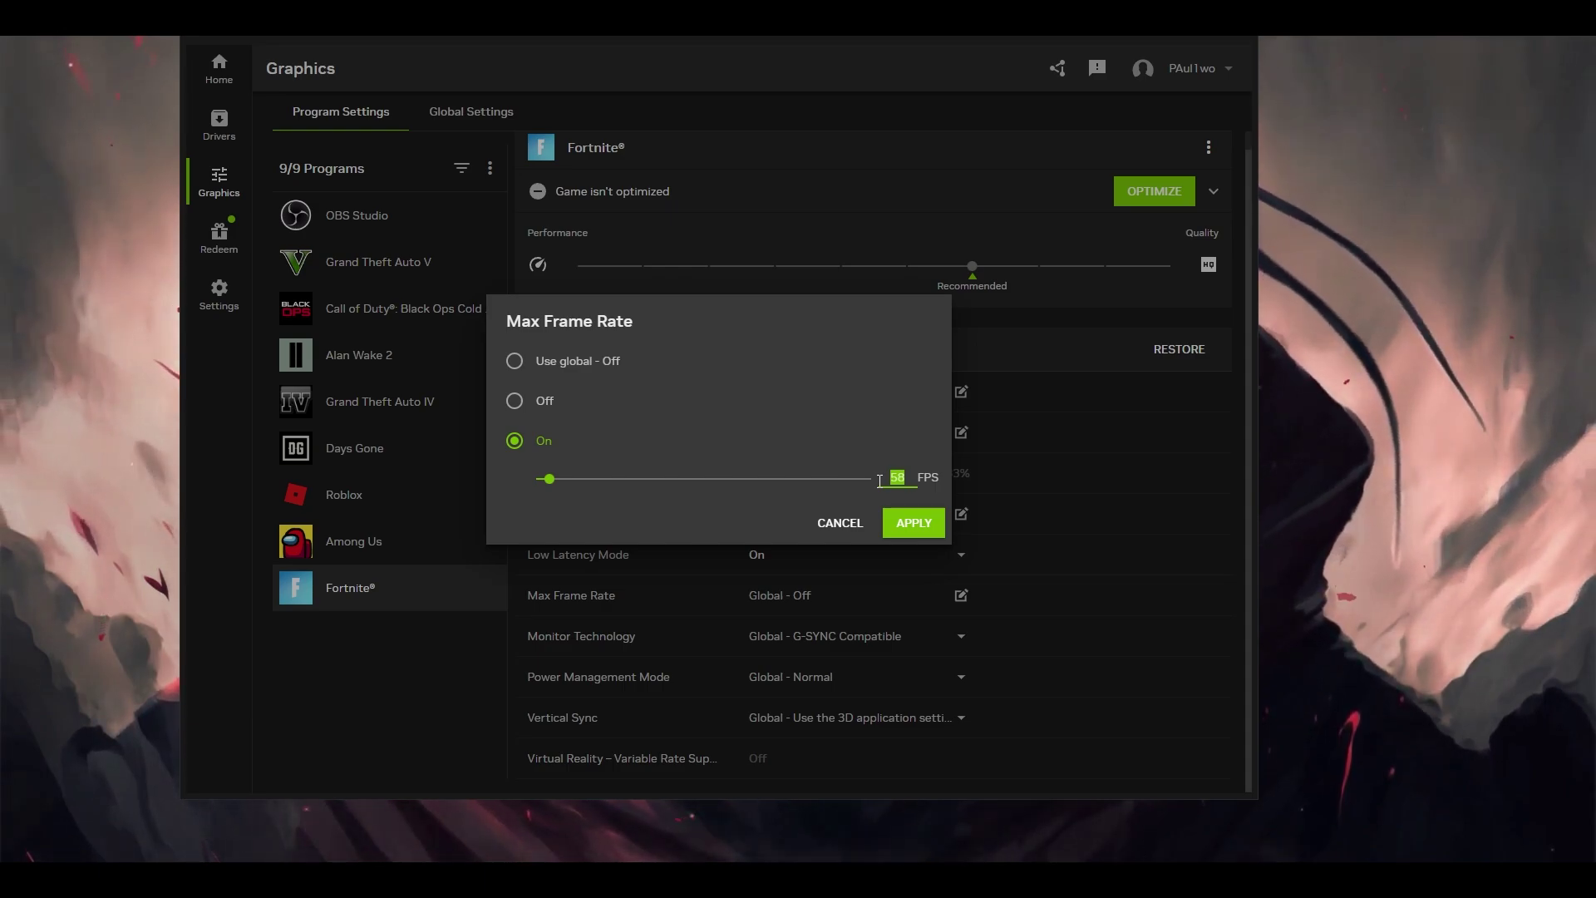
Enter a 50 FPS cap, then cancel so Max Frame Rate stays Global - Off.
{"action": "type", "text": "0"}
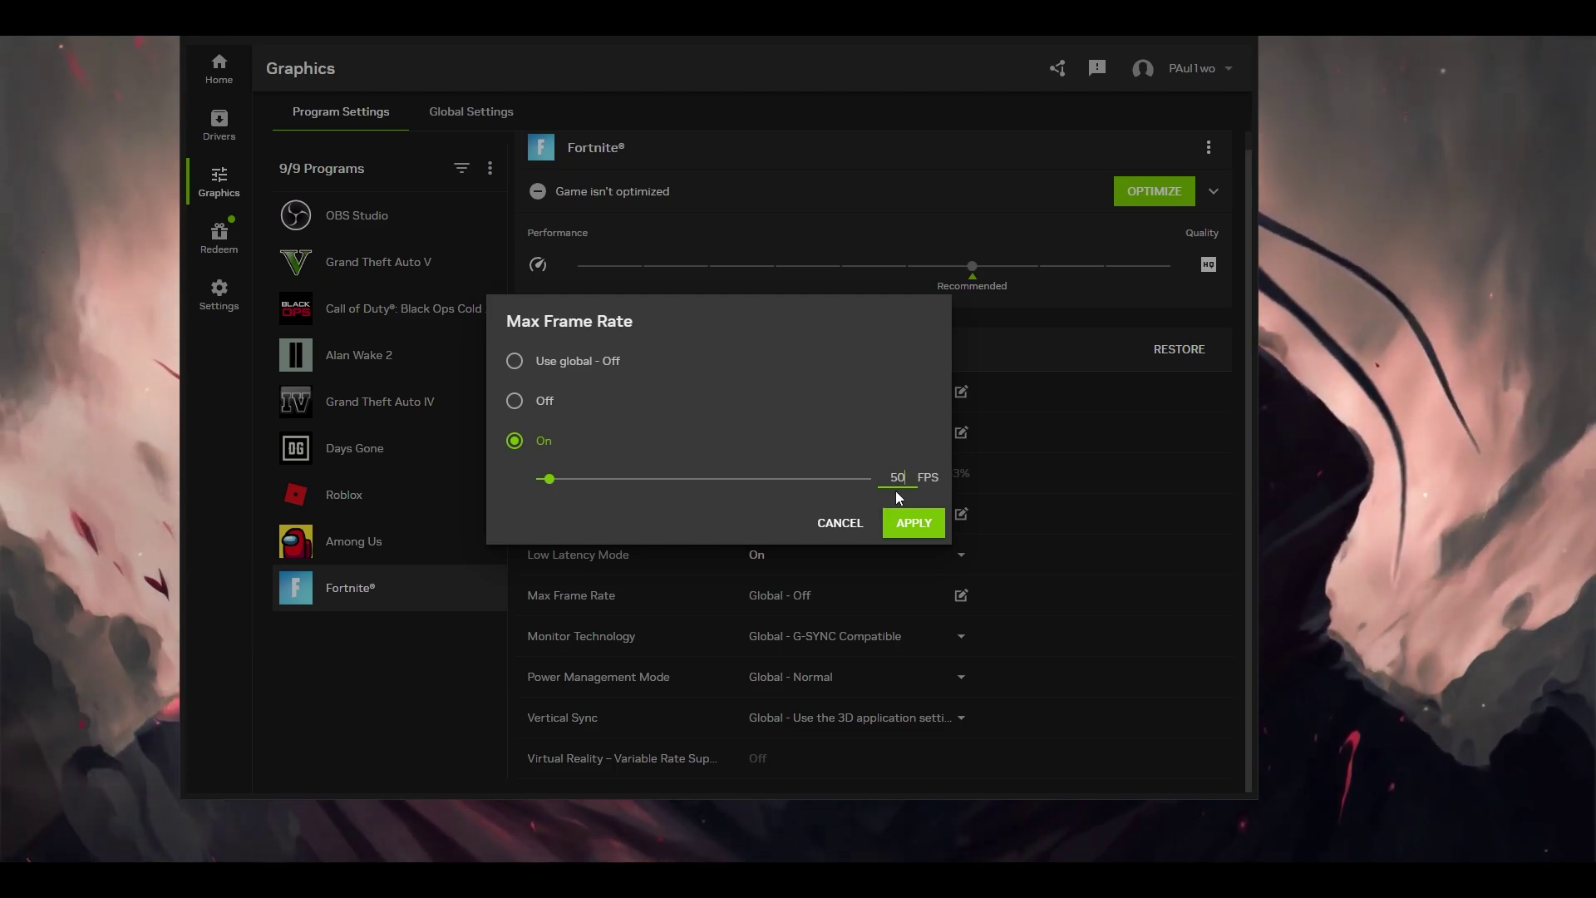
{"action": "left_click", "coordinate": [841, 524]}
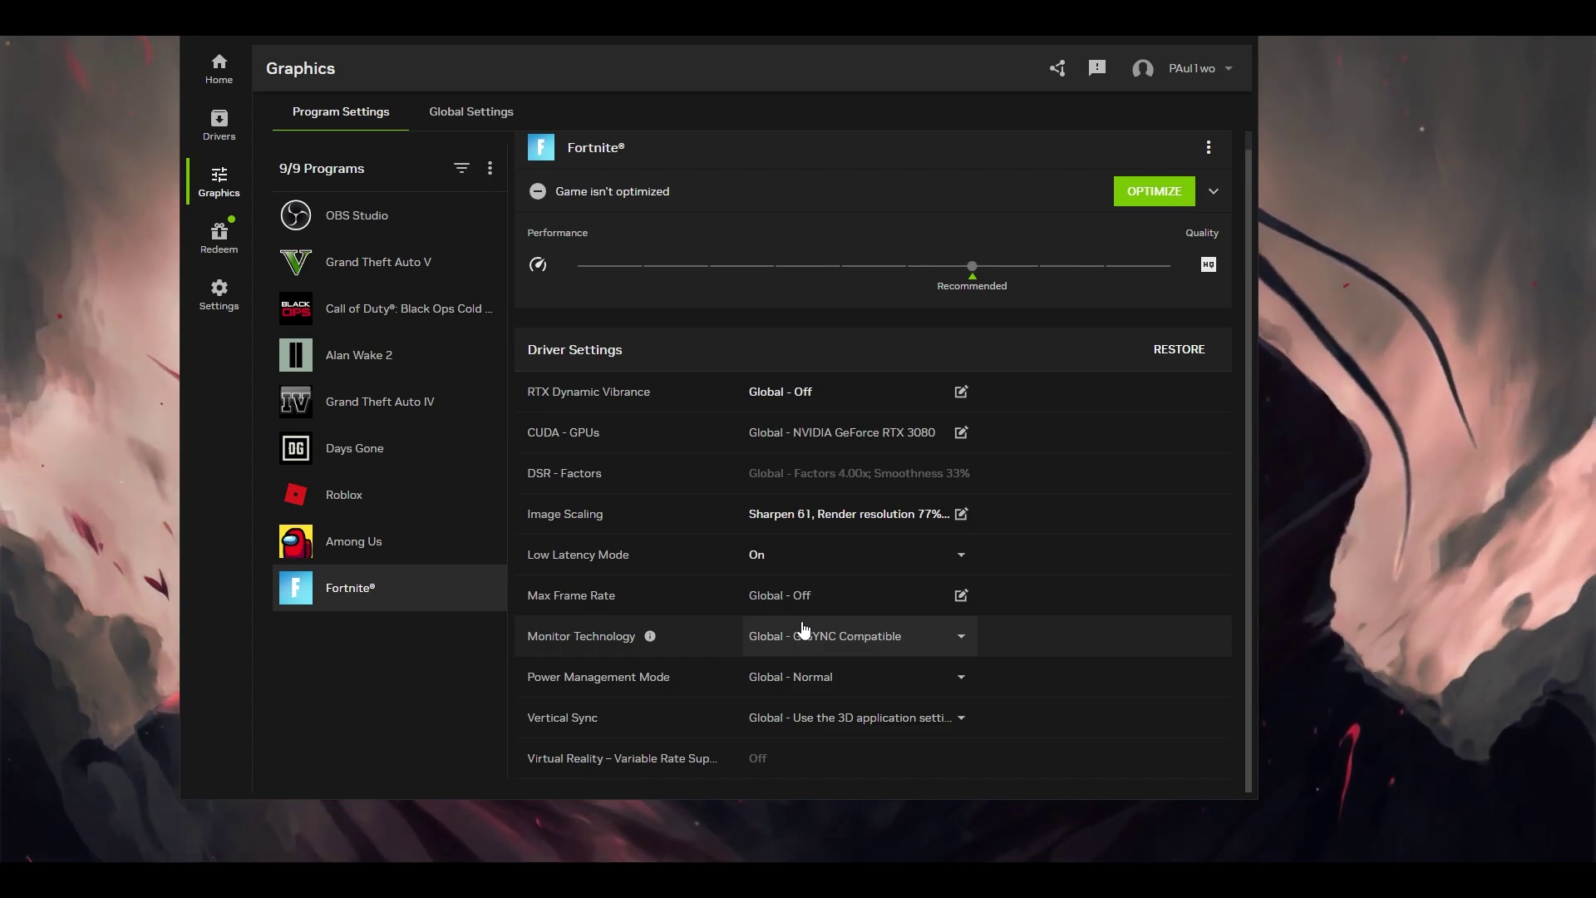
Read the Monitor Technology description, then change Fortnite's Monitor Technology from G-SYNC Compatible to Fixed Refresh.
{"action": "left_click", "coordinate": [649, 637]}
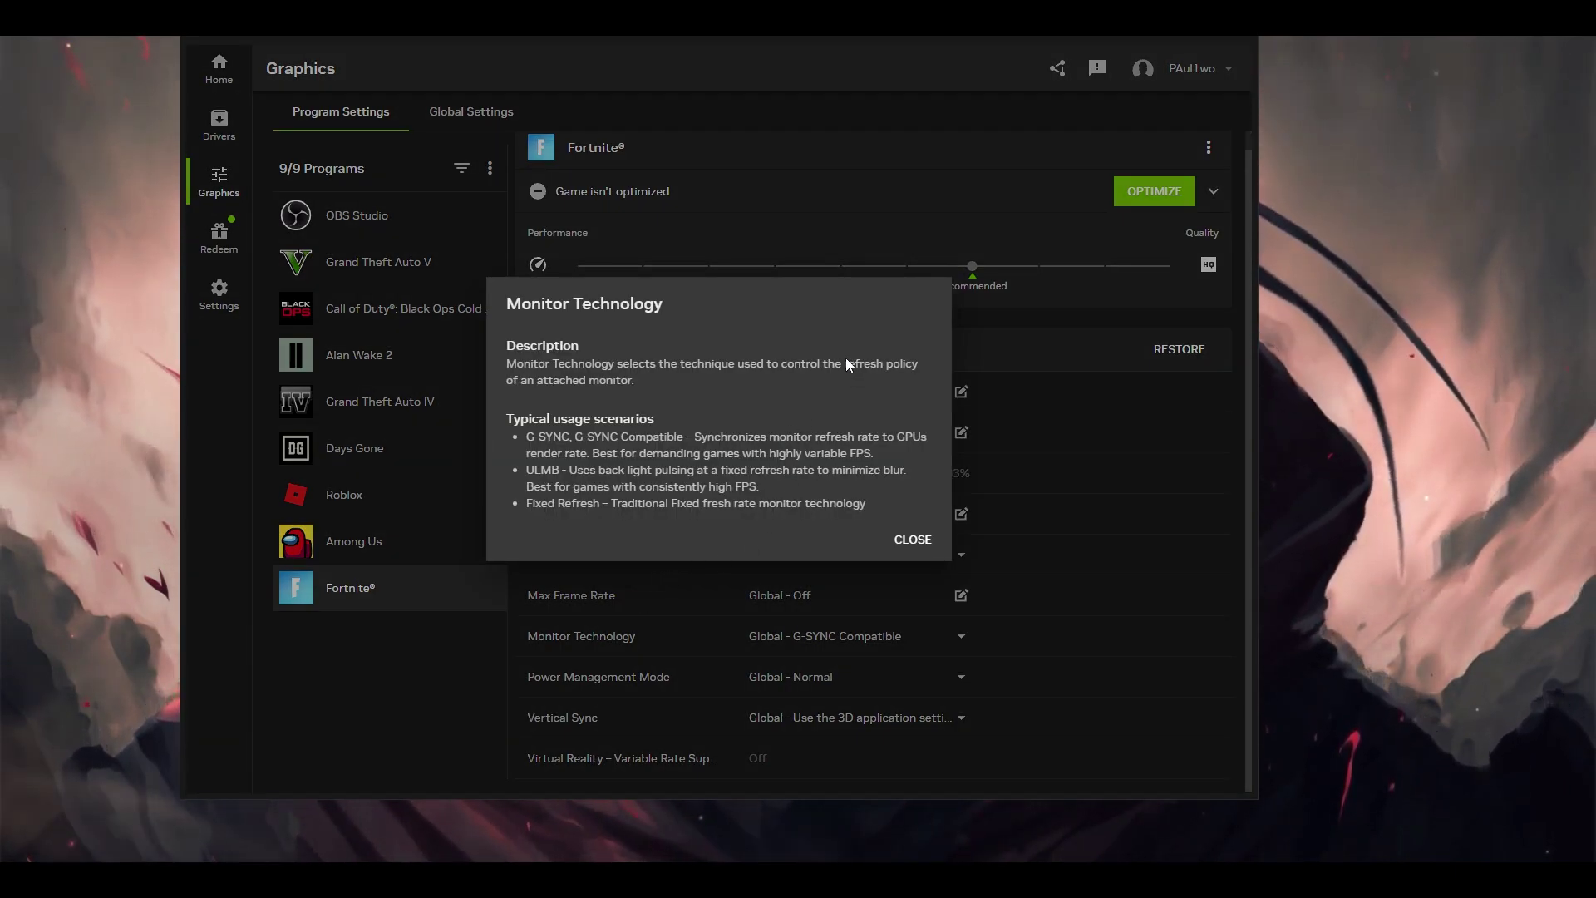
{"action": "left_click", "coordinate": [912, 538]}
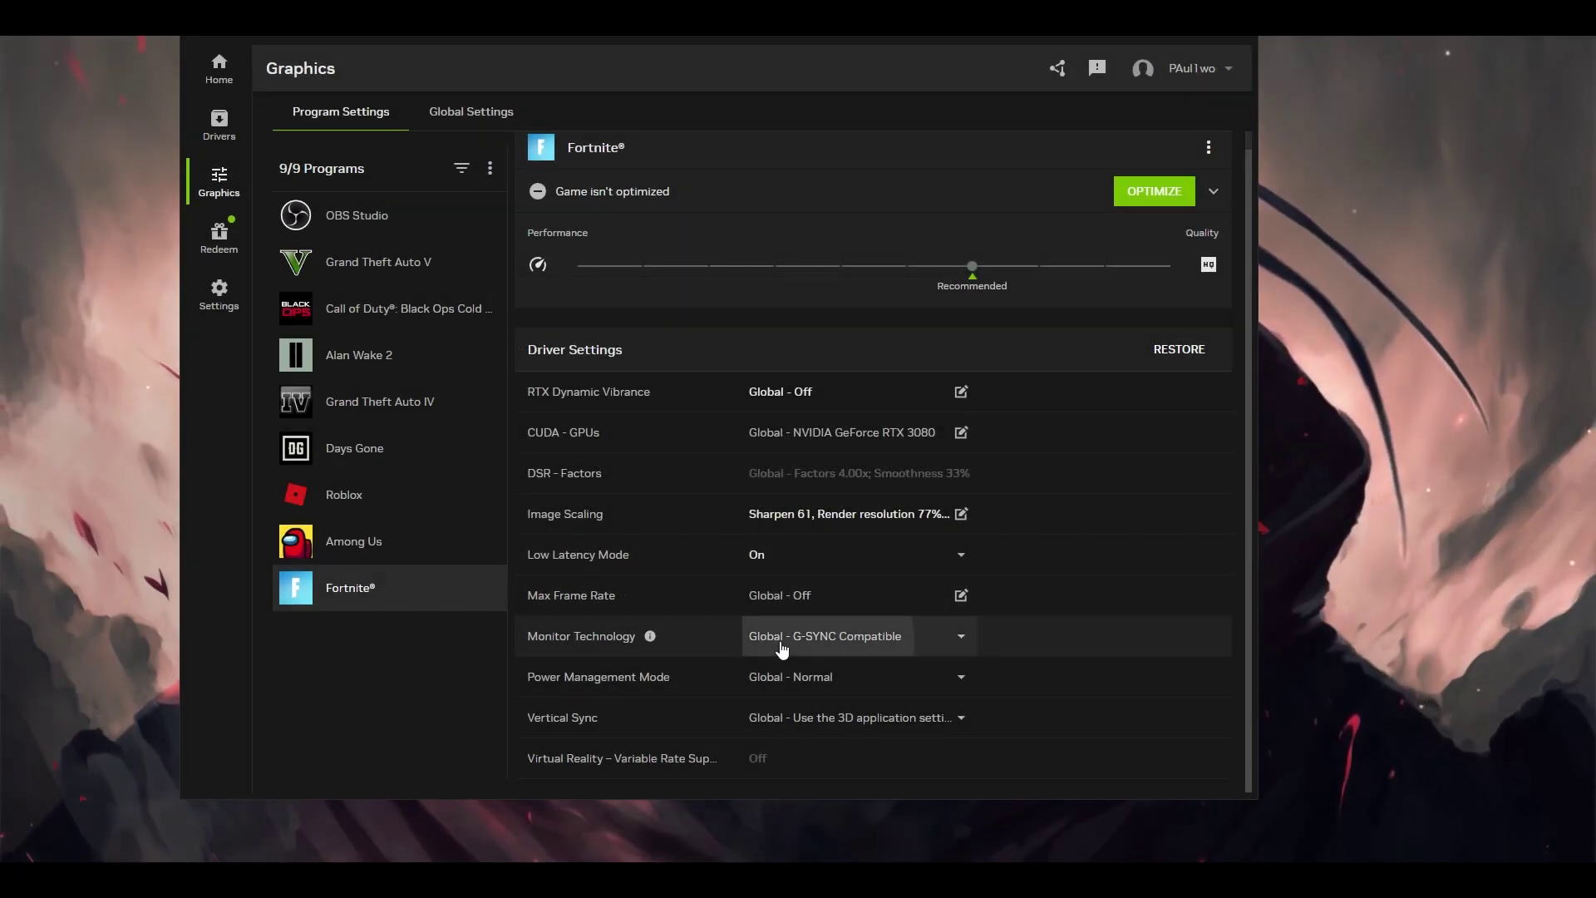
{"action": "left_click", "coordinate": [797, 636]}
{"action": "left_click", "coordinate": [794, 592]}
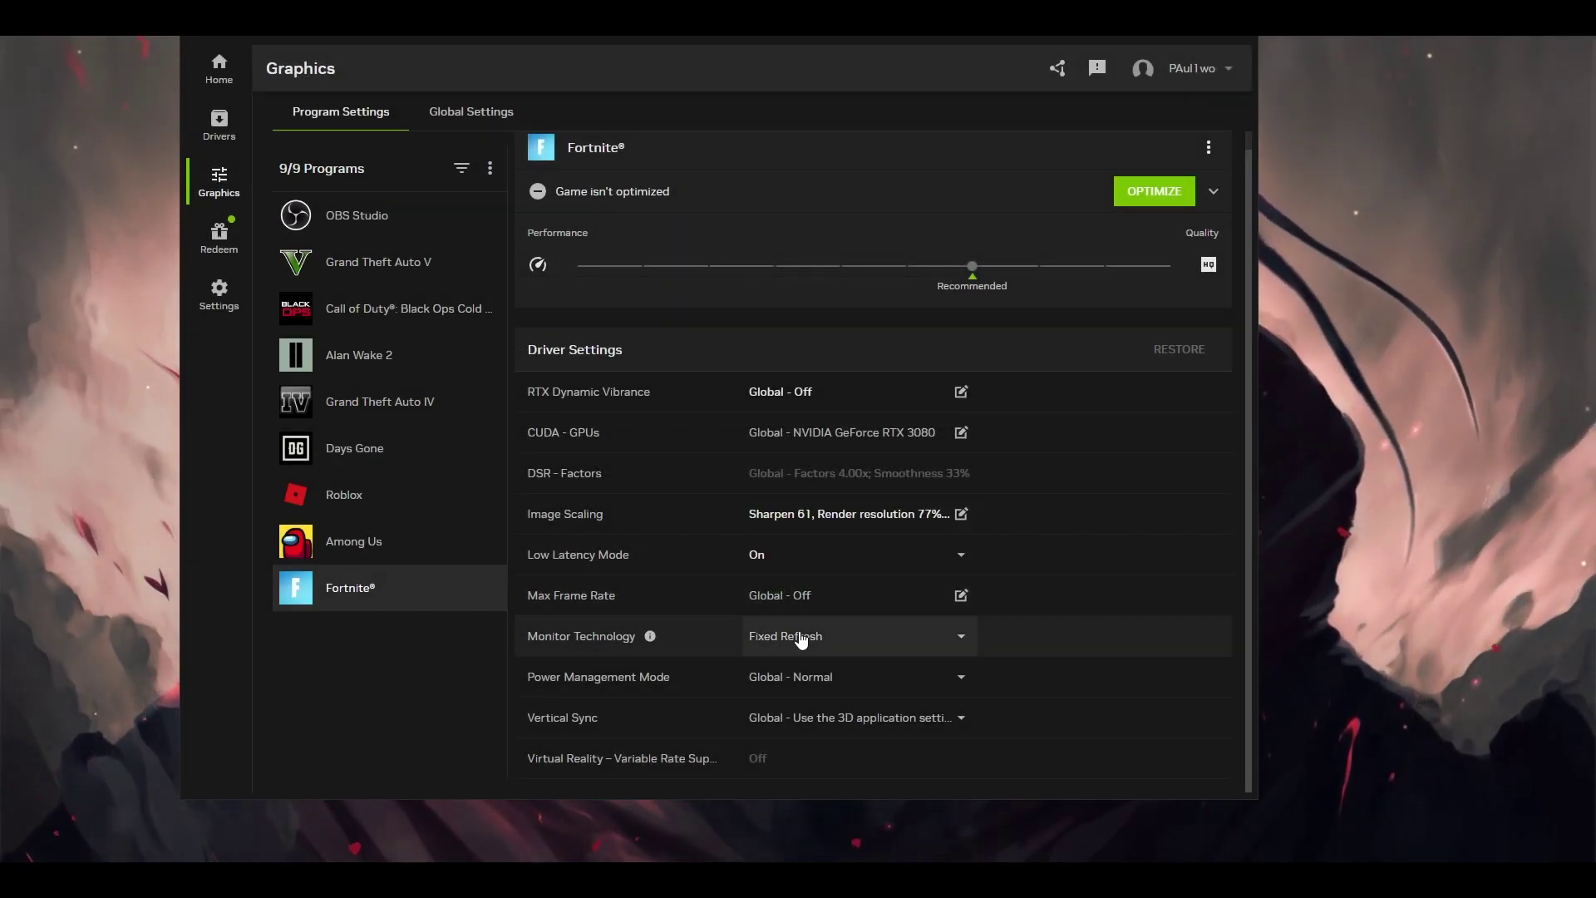
{"action": "left_click", "coordinate": [801, 636]}
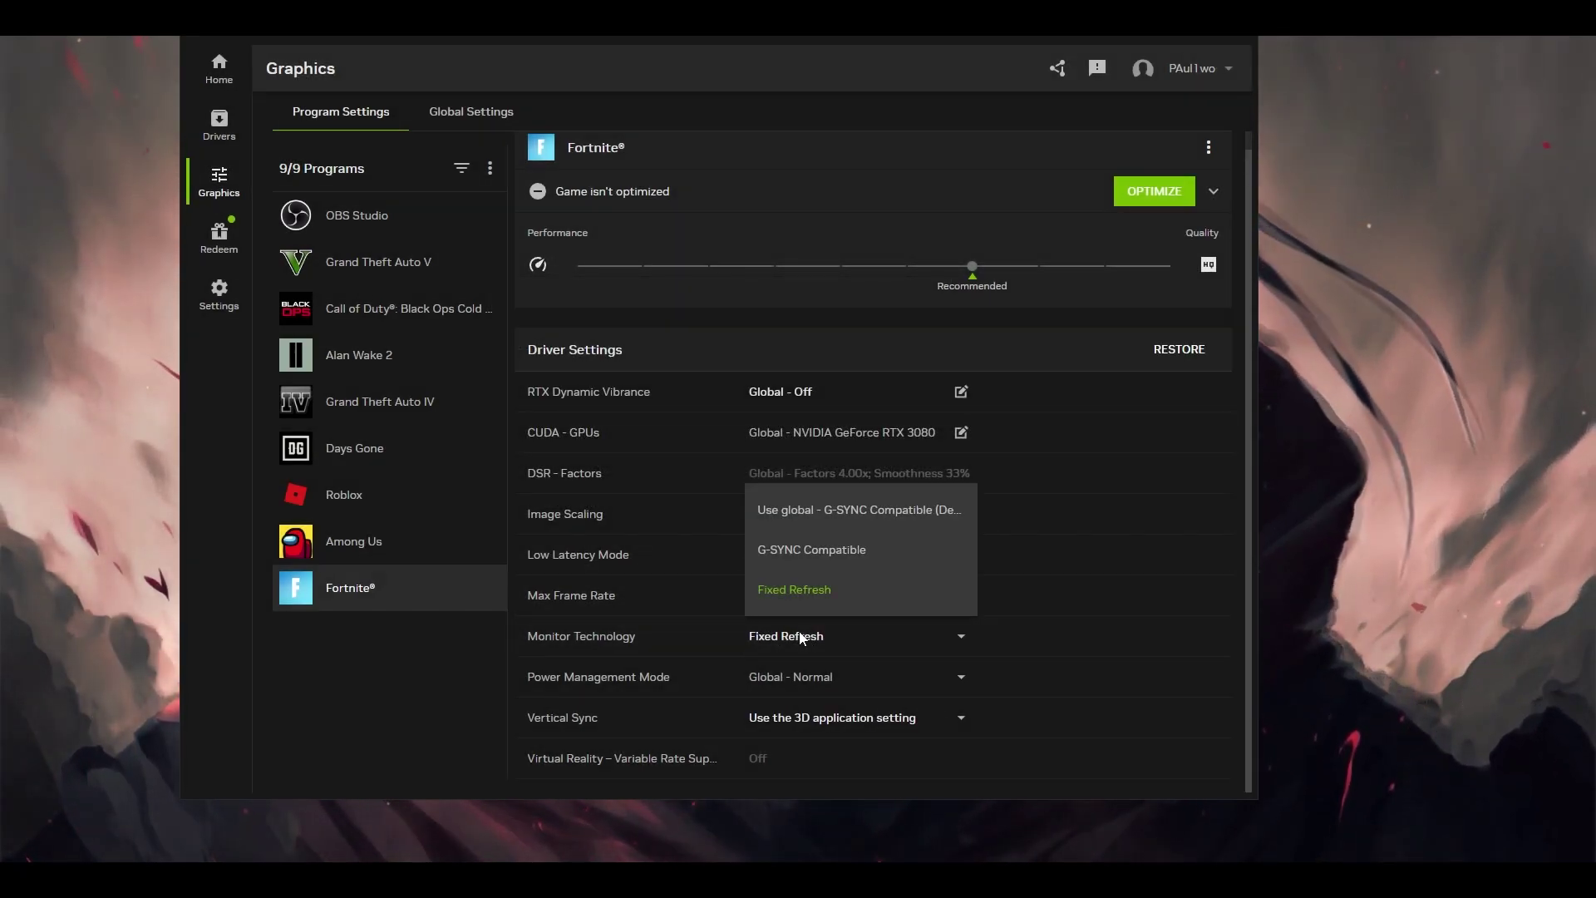
{"action": "left_click", "coordinate": [800, 636]}
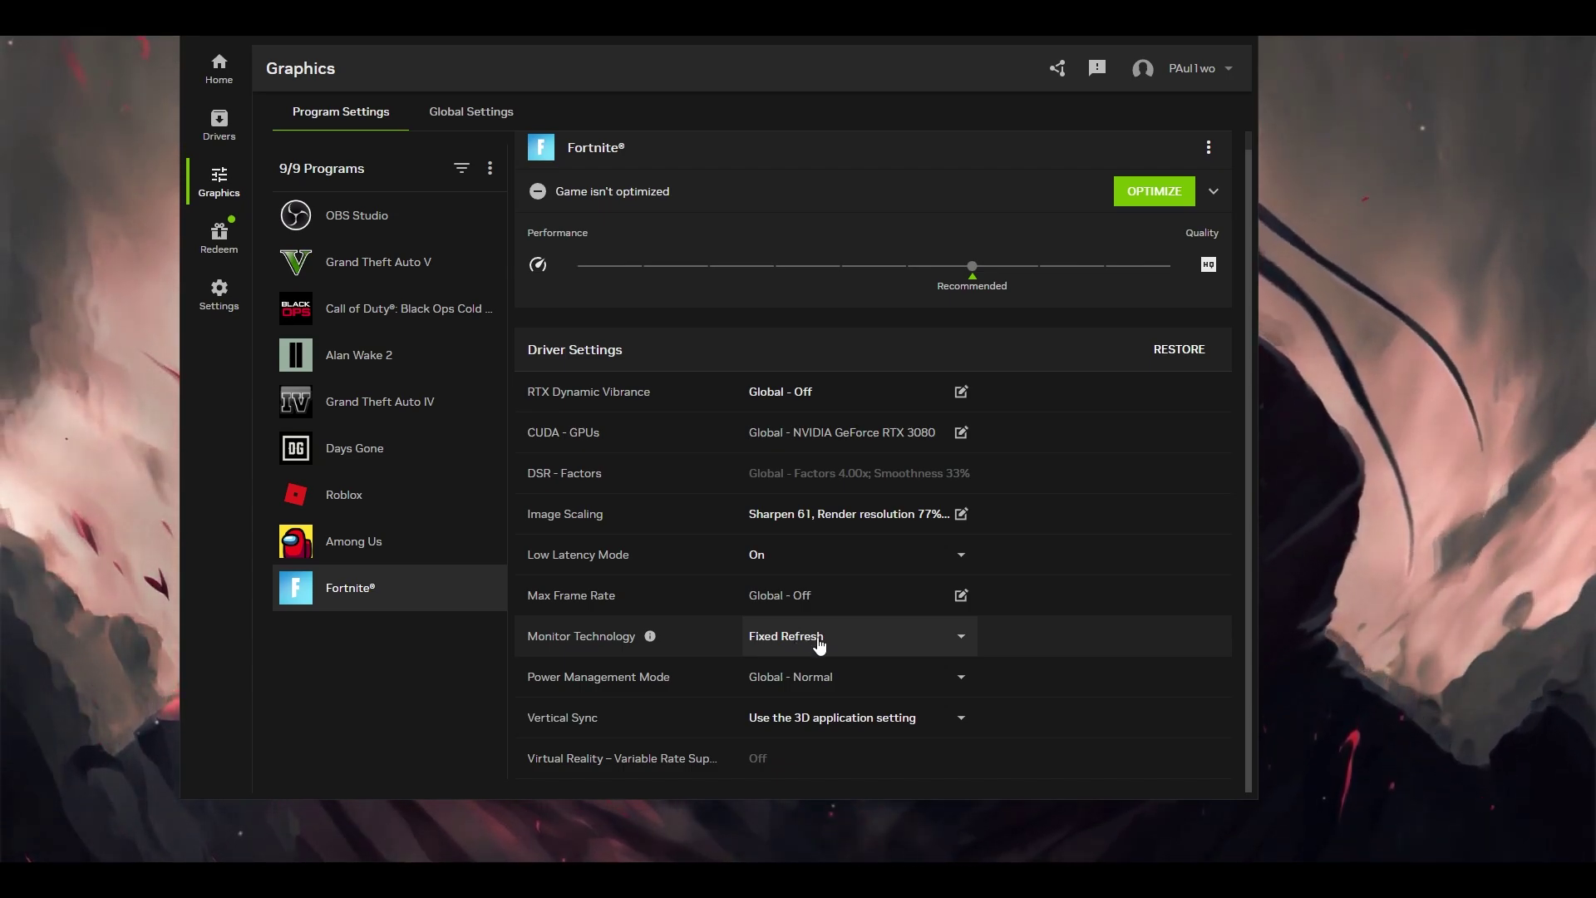
{"action": "left_click", "coordinate": [820, 641]}
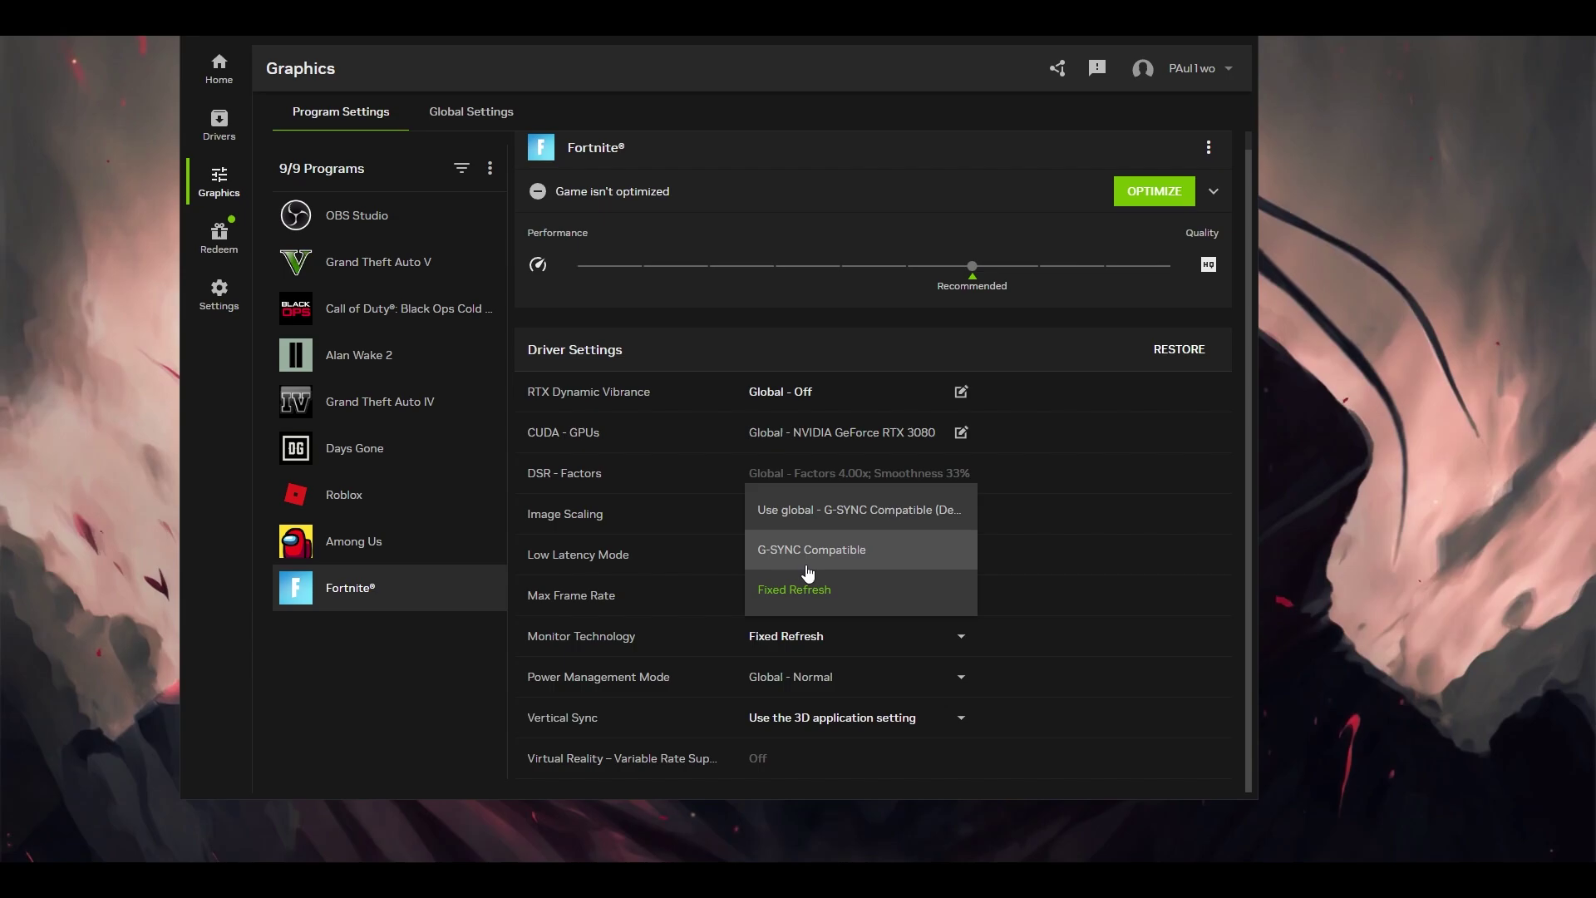
For Fortnite, choose Prefer maximum performance power mode and set Vertical Sync to Off.
{"action": "left_click", "coordinate": [836, 640]}
{"action": "left_click", "coordinate": [791, 683]}
{"action": "left_click", "coordinate": [853, 651]}
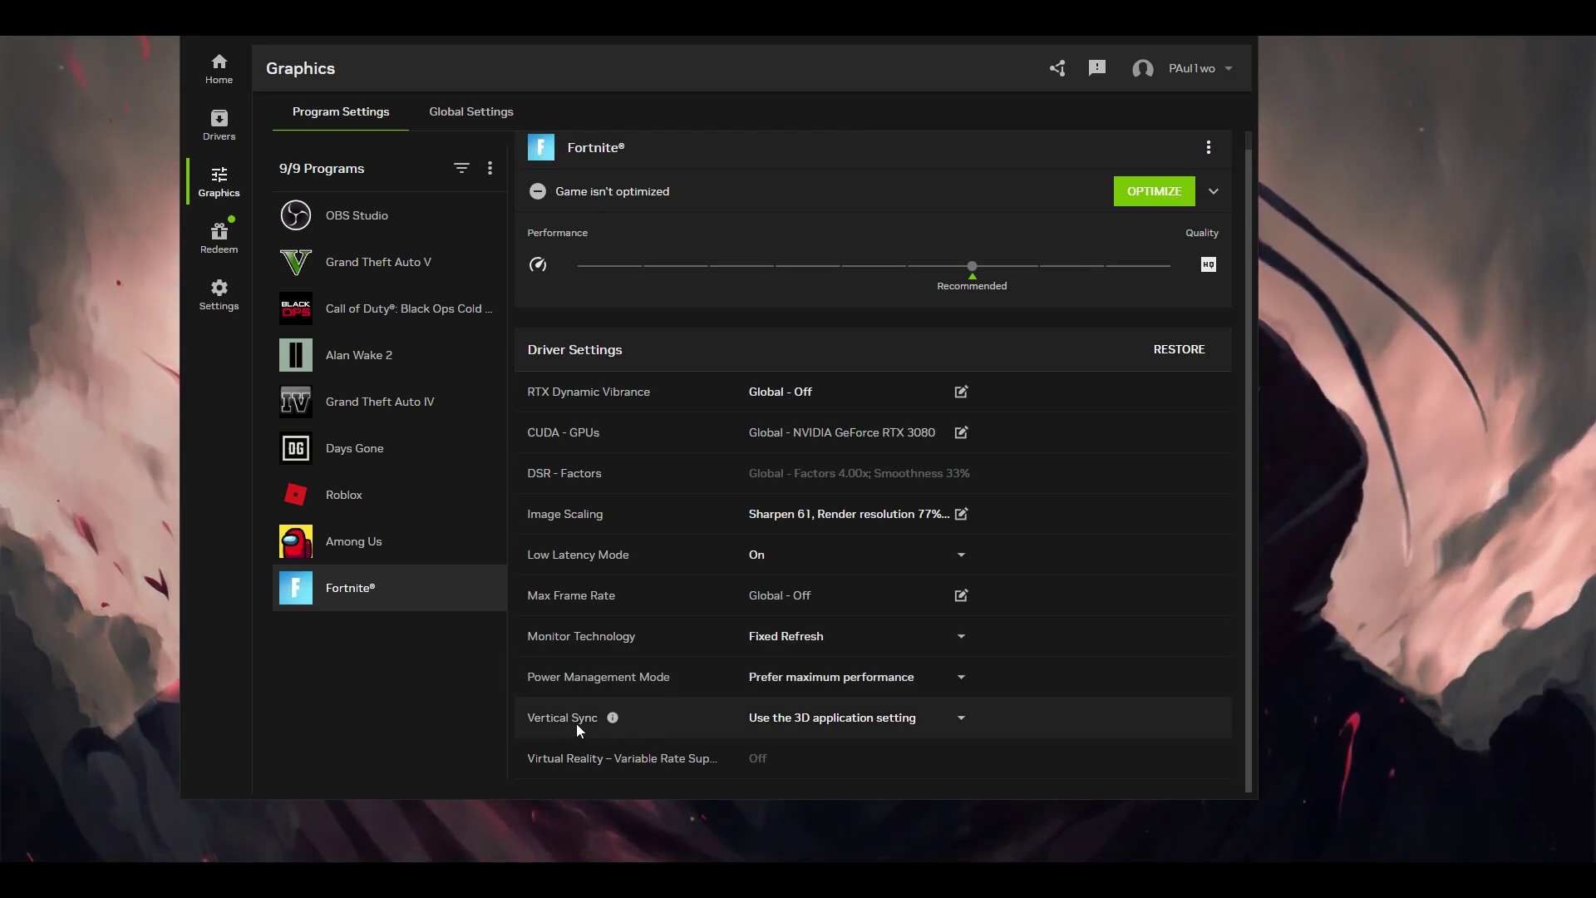
{"action": "left_click", "coordinate": [831, 717]}
{"action": "left_click", "coordinate": [789, 591]}
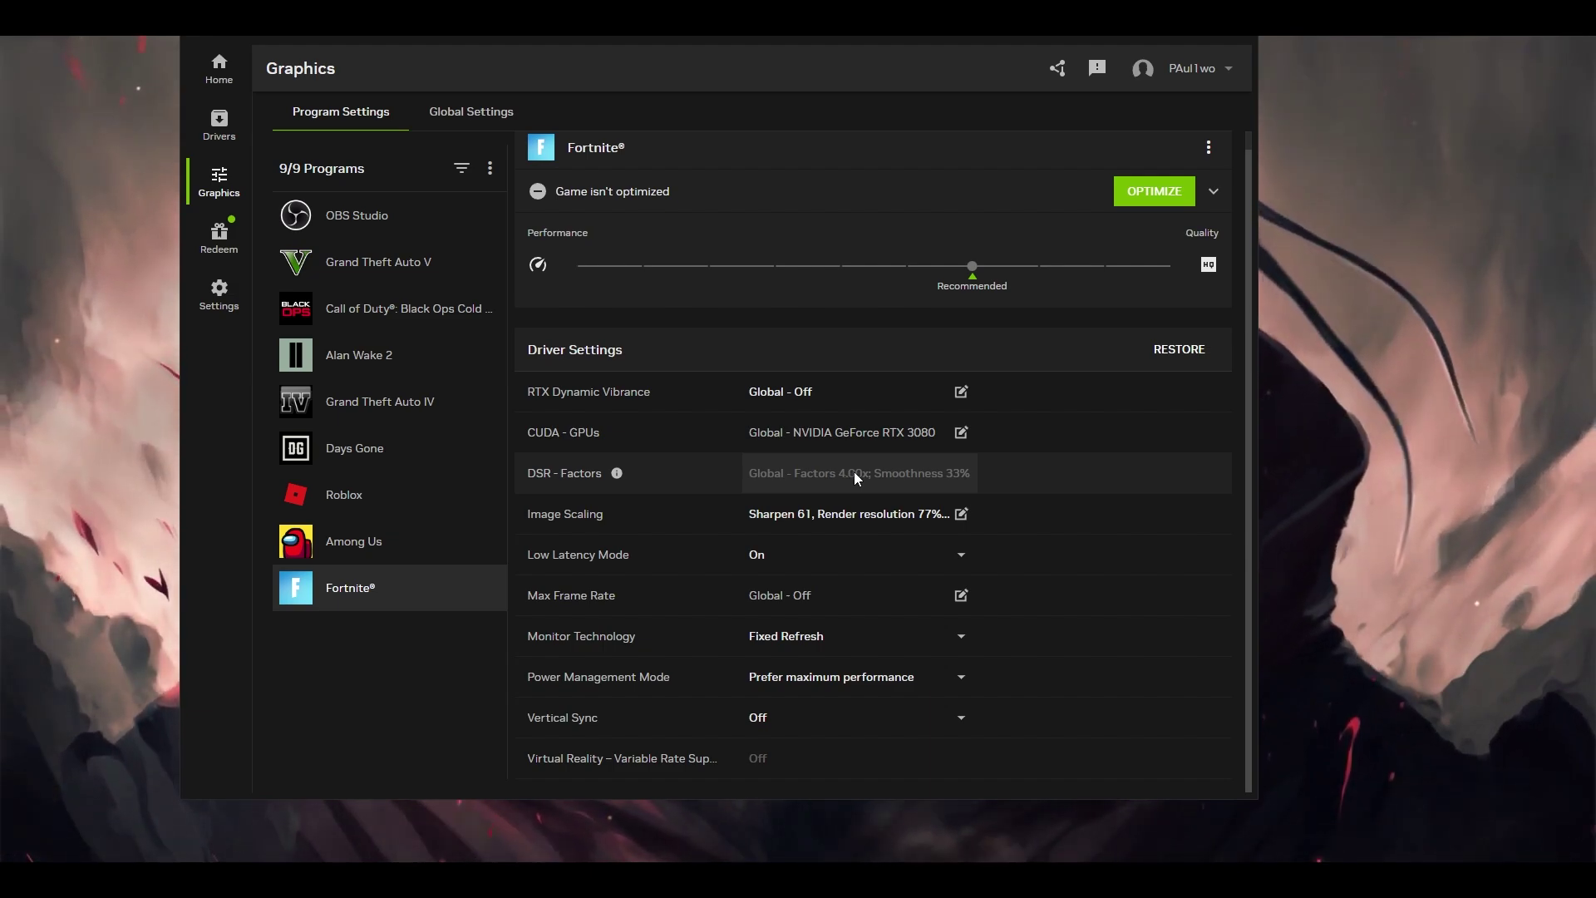
Review the Global Settings driver list, then open the app Settings page showing the RTX 3080 and 32.0 GB RAM.
{"action": "left_click", "coordinate": [954, 472]}
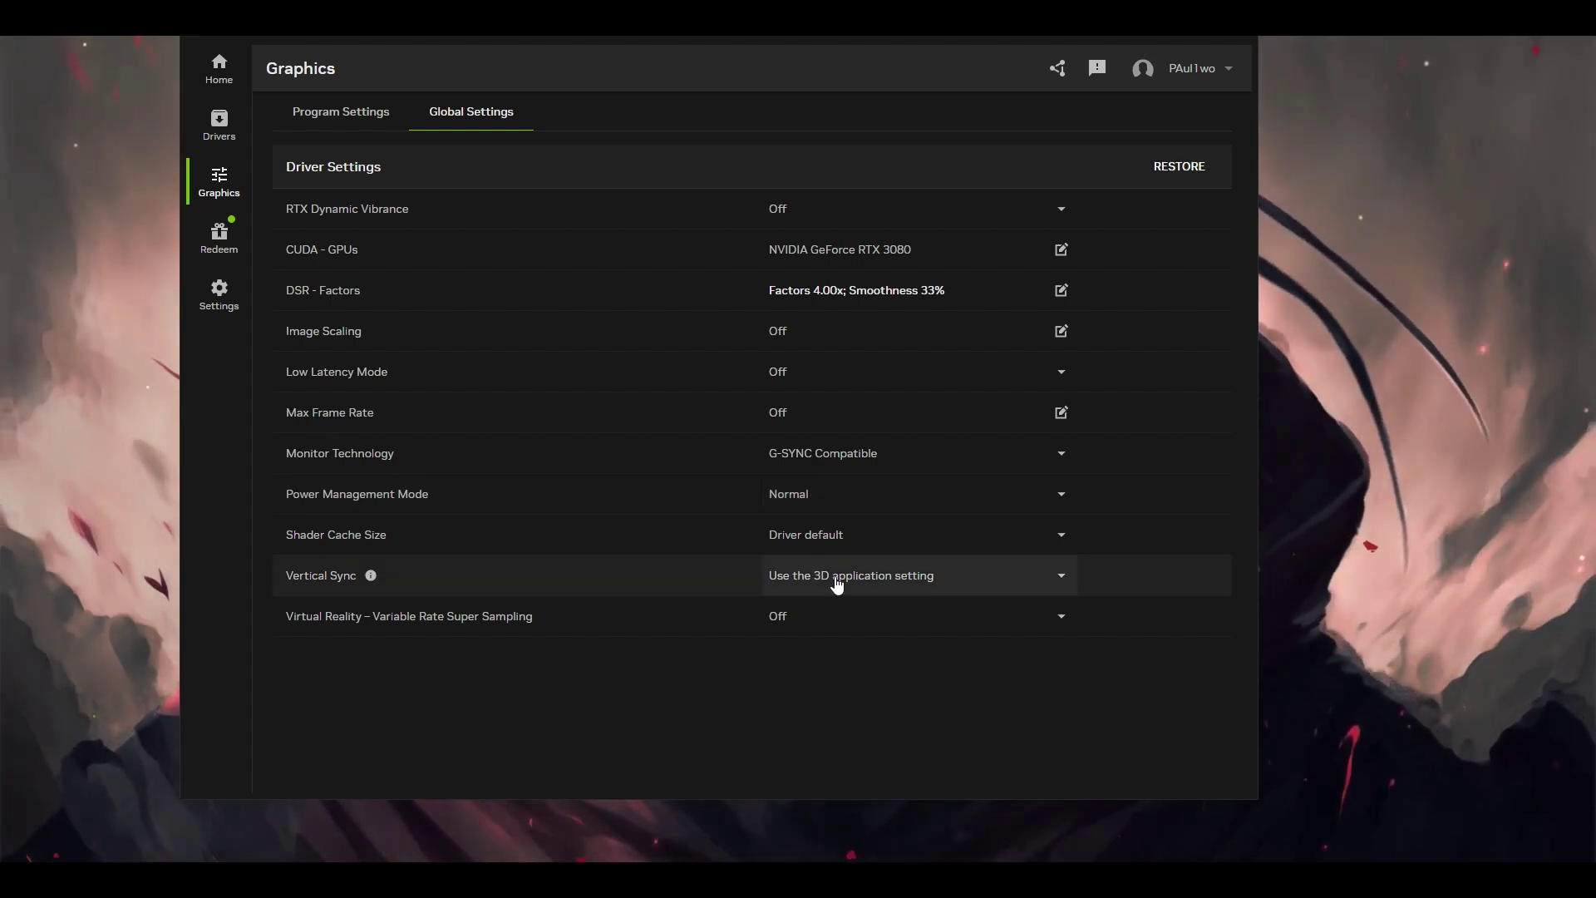
{"action": "left_click", "coordinate": [220, 299]}
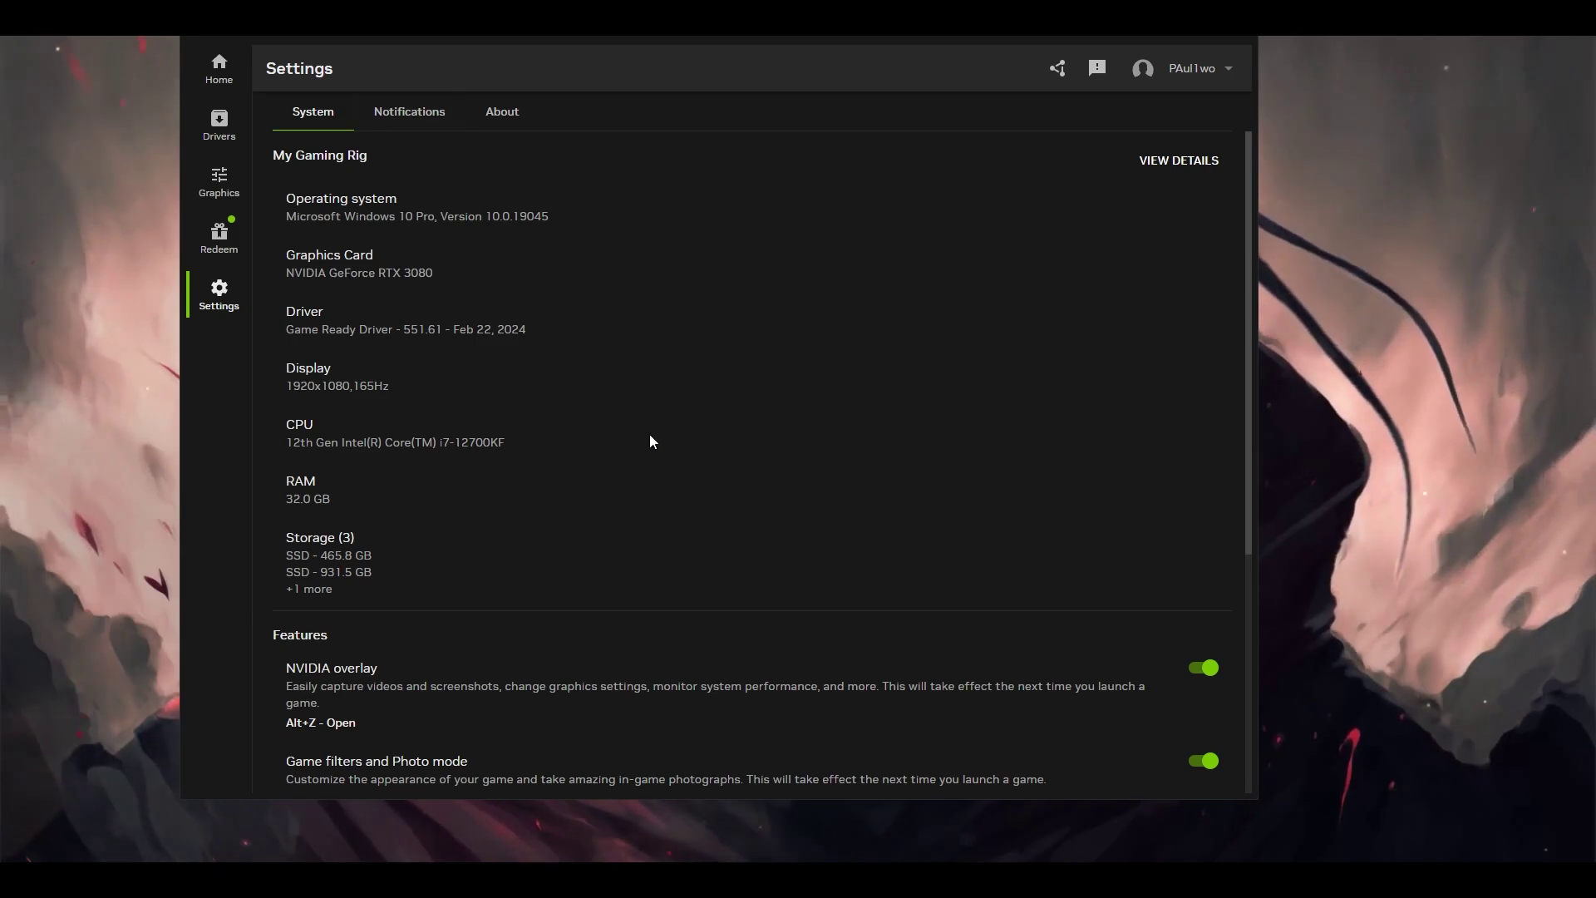
{"action": "scroll", "coordinate": [641, 442], "scroll_direction": "down", "scroll_amount": 4}
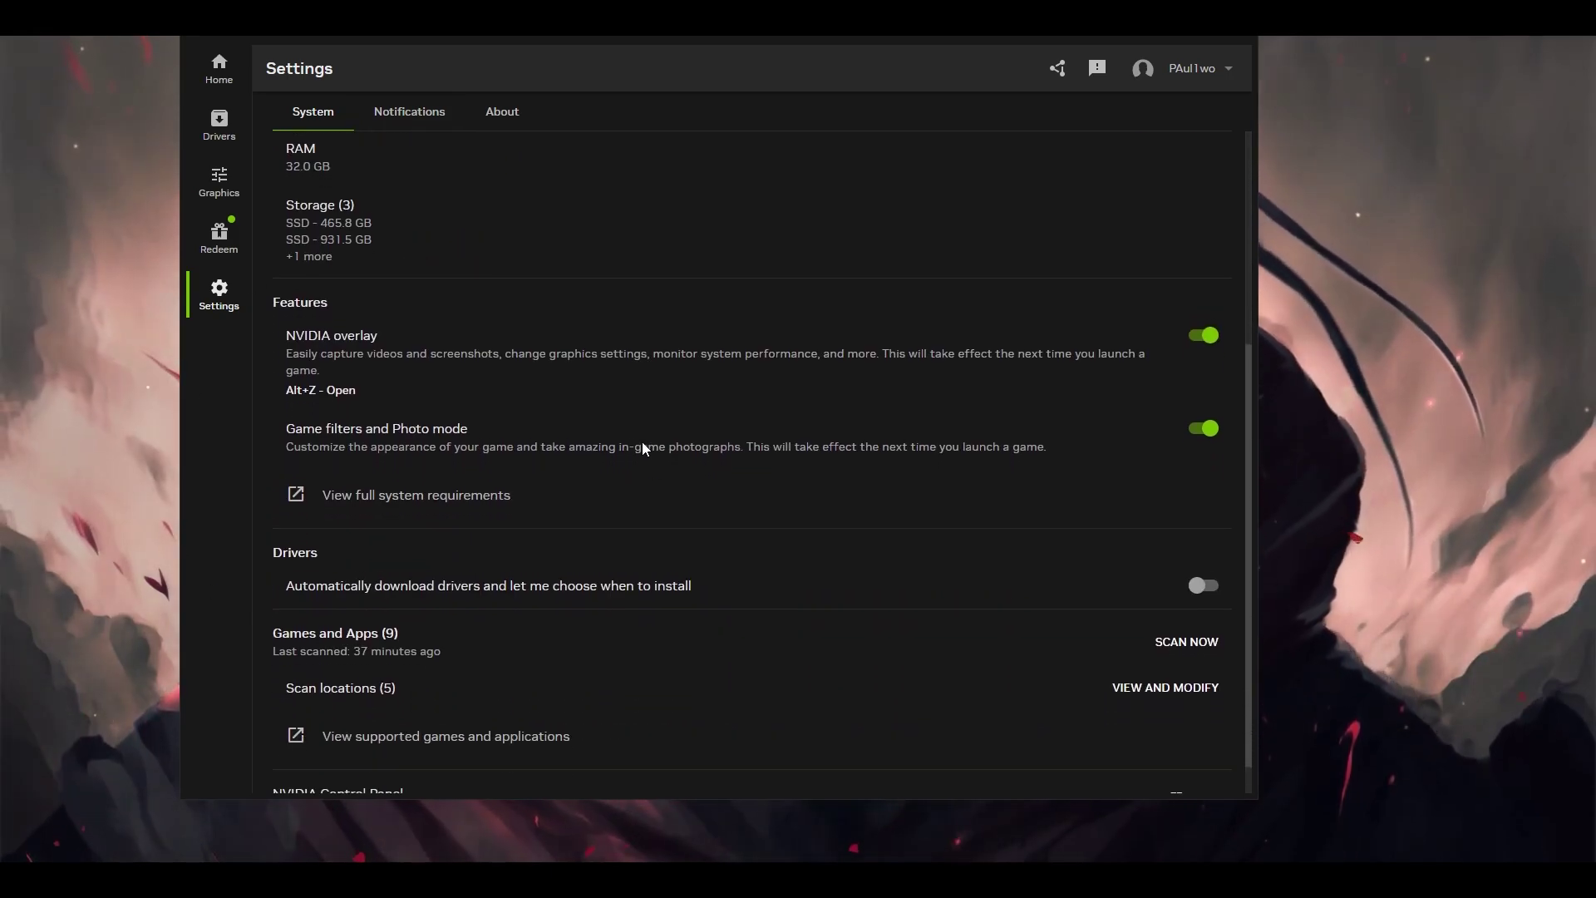
{"action": "scroll", "coordinate": [642, 447], "scroll_direction": "down", "scroll_amount": 1}
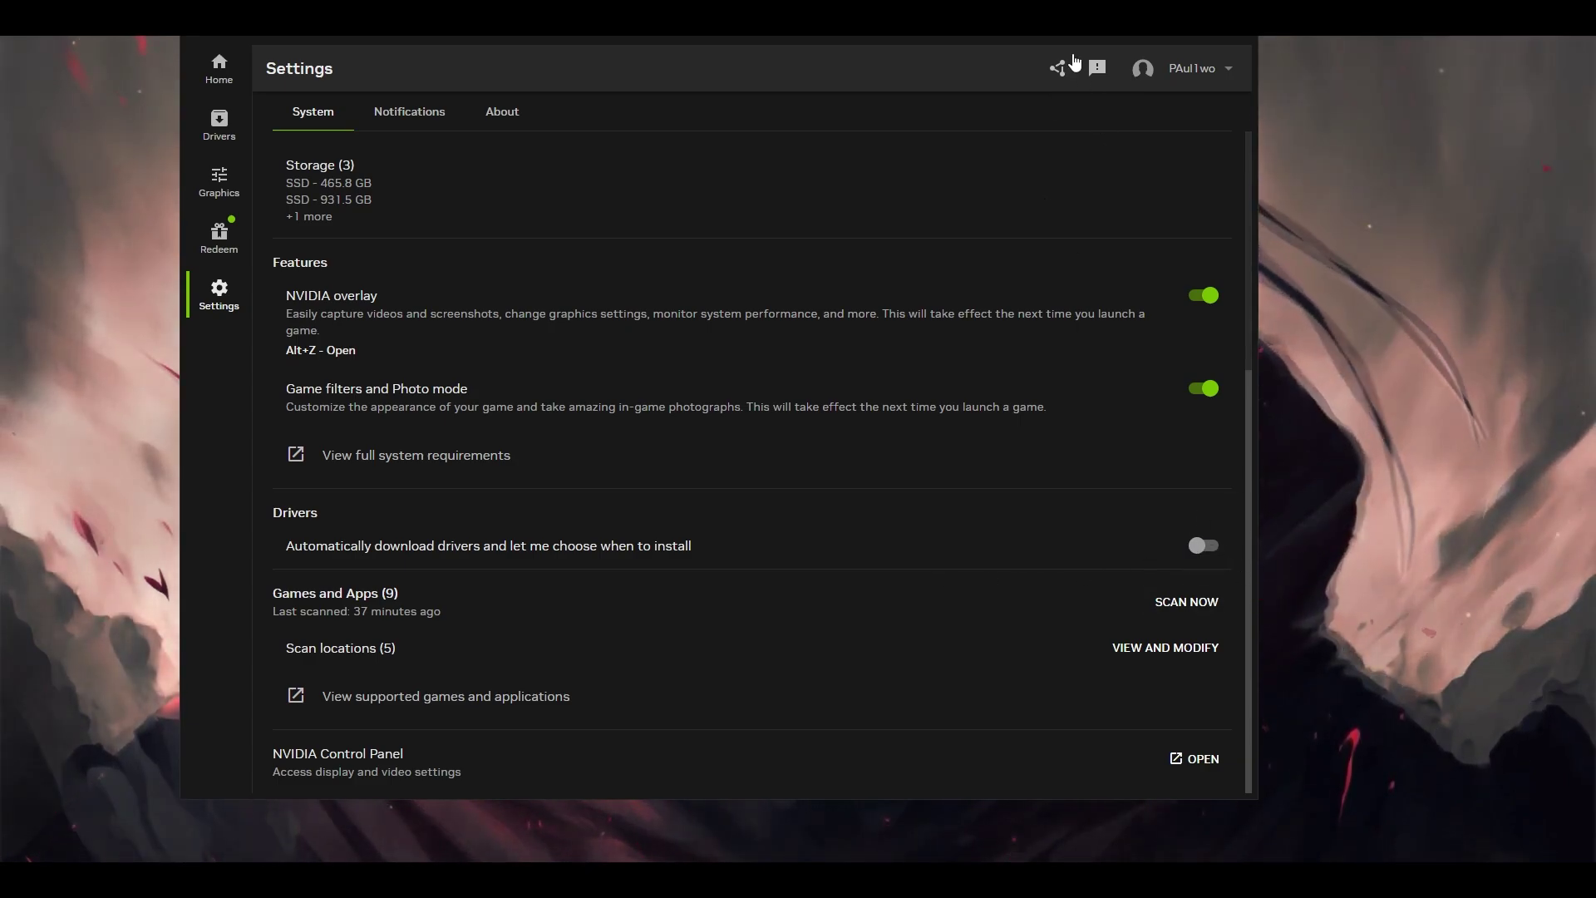
Show the overlay's Statistics options, then launch NVIDIA Control Panel from the tray icon's menu.
{"action": "left_click", "coordinate": [1068, 76]}
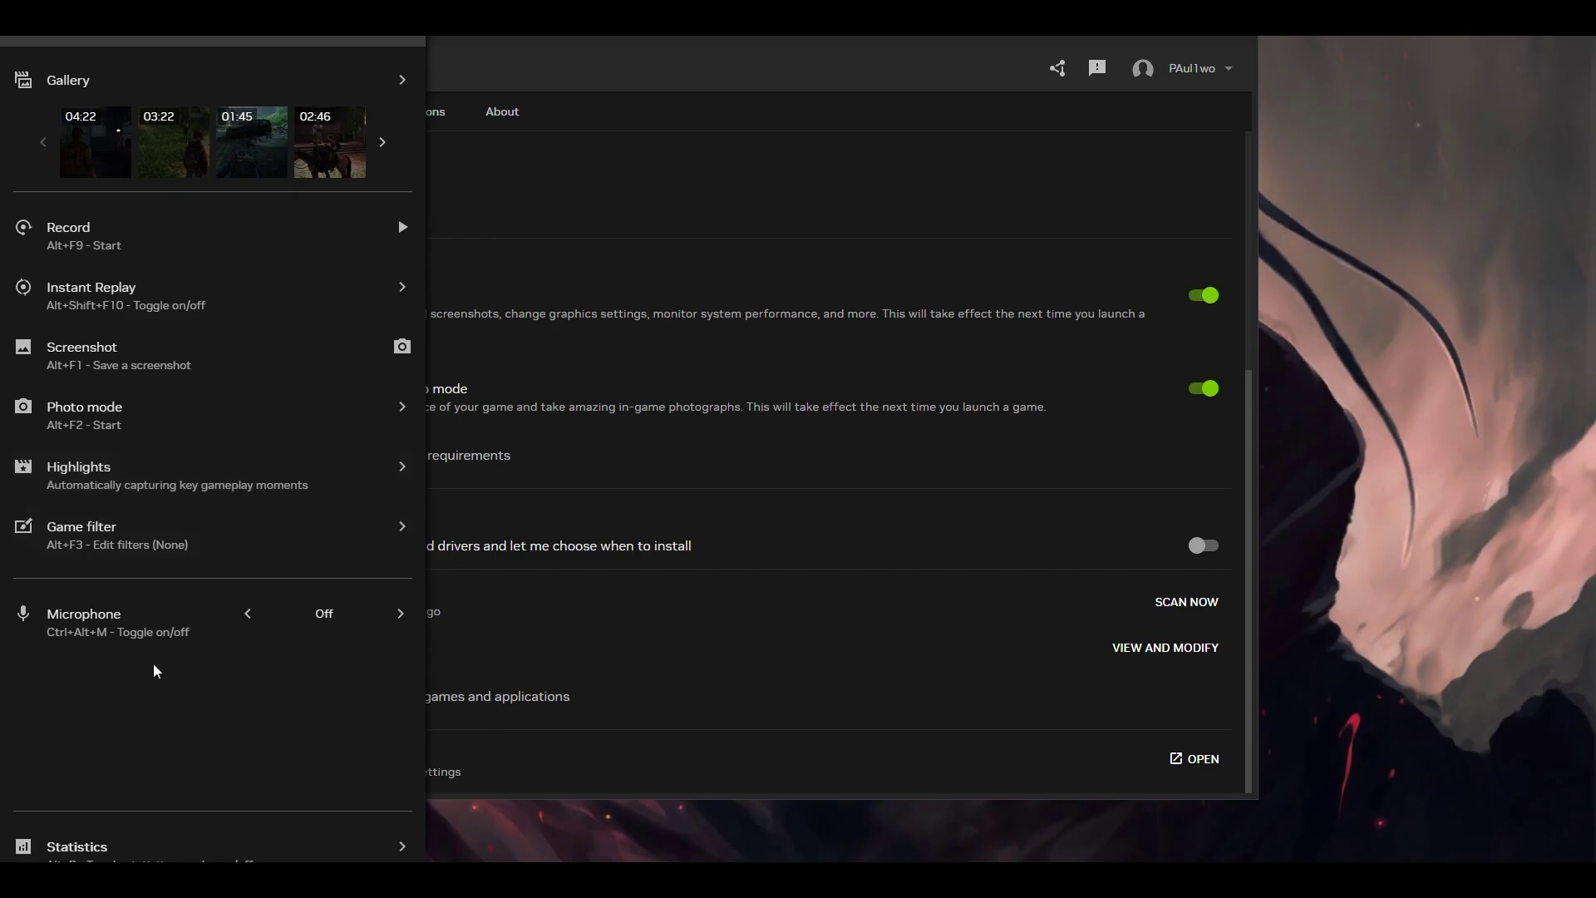
{"action": "left_click", "coordinate": [33, 848]}
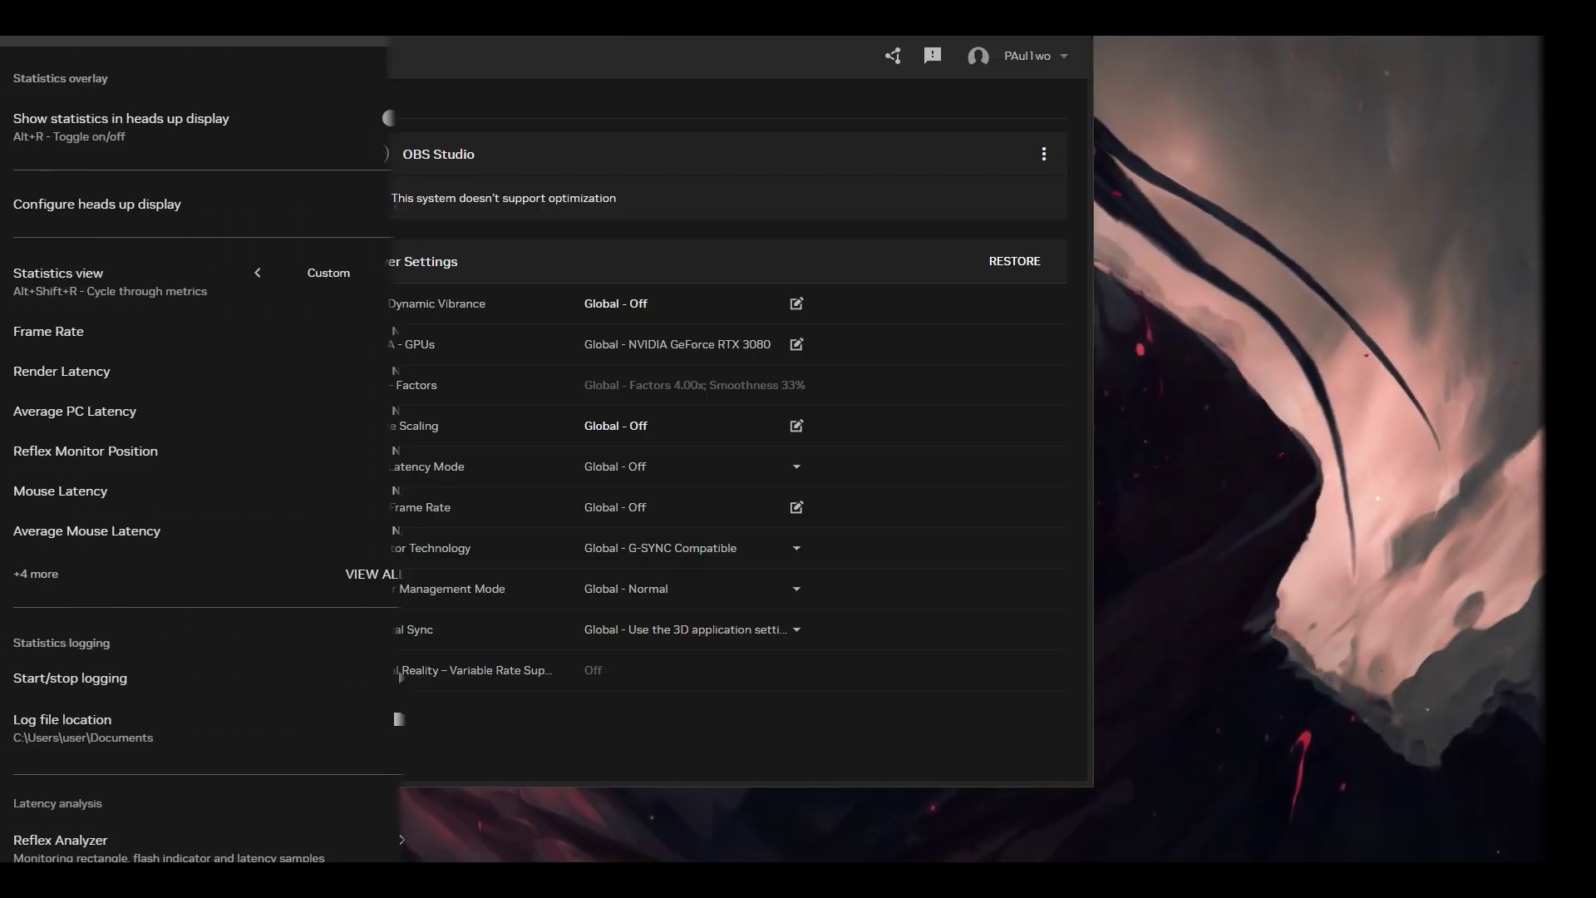
{"action": "left_click", "coordinate": [1344, 873]}
{"action": "right_click", "coordinate": [1365, 848]}
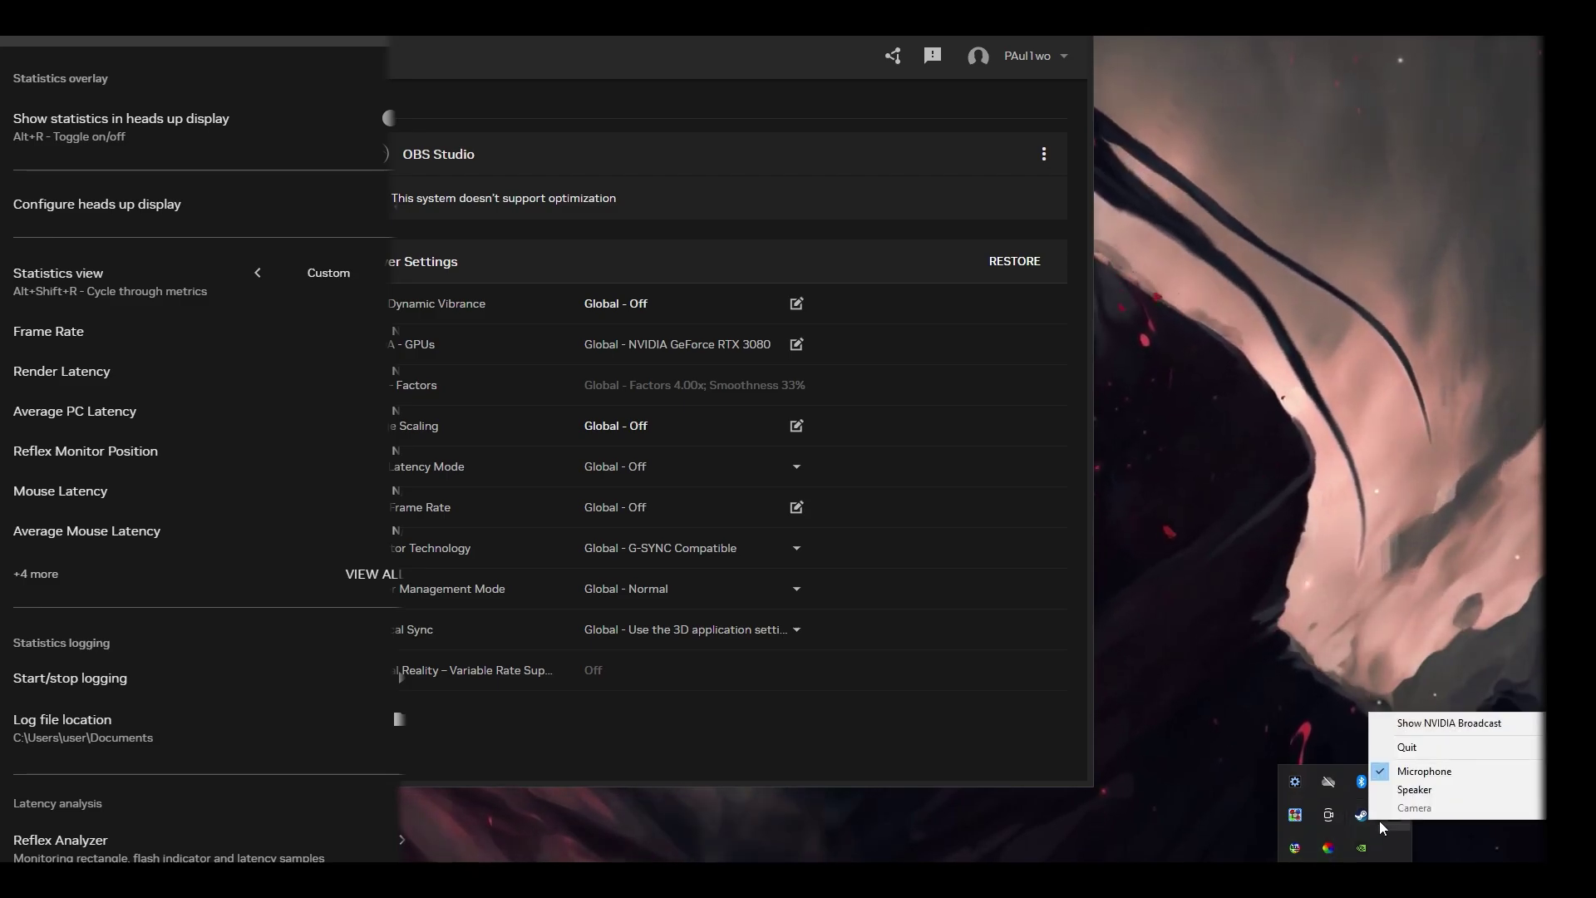
{"action": "left_click", "coordinate": [1440, 812]}
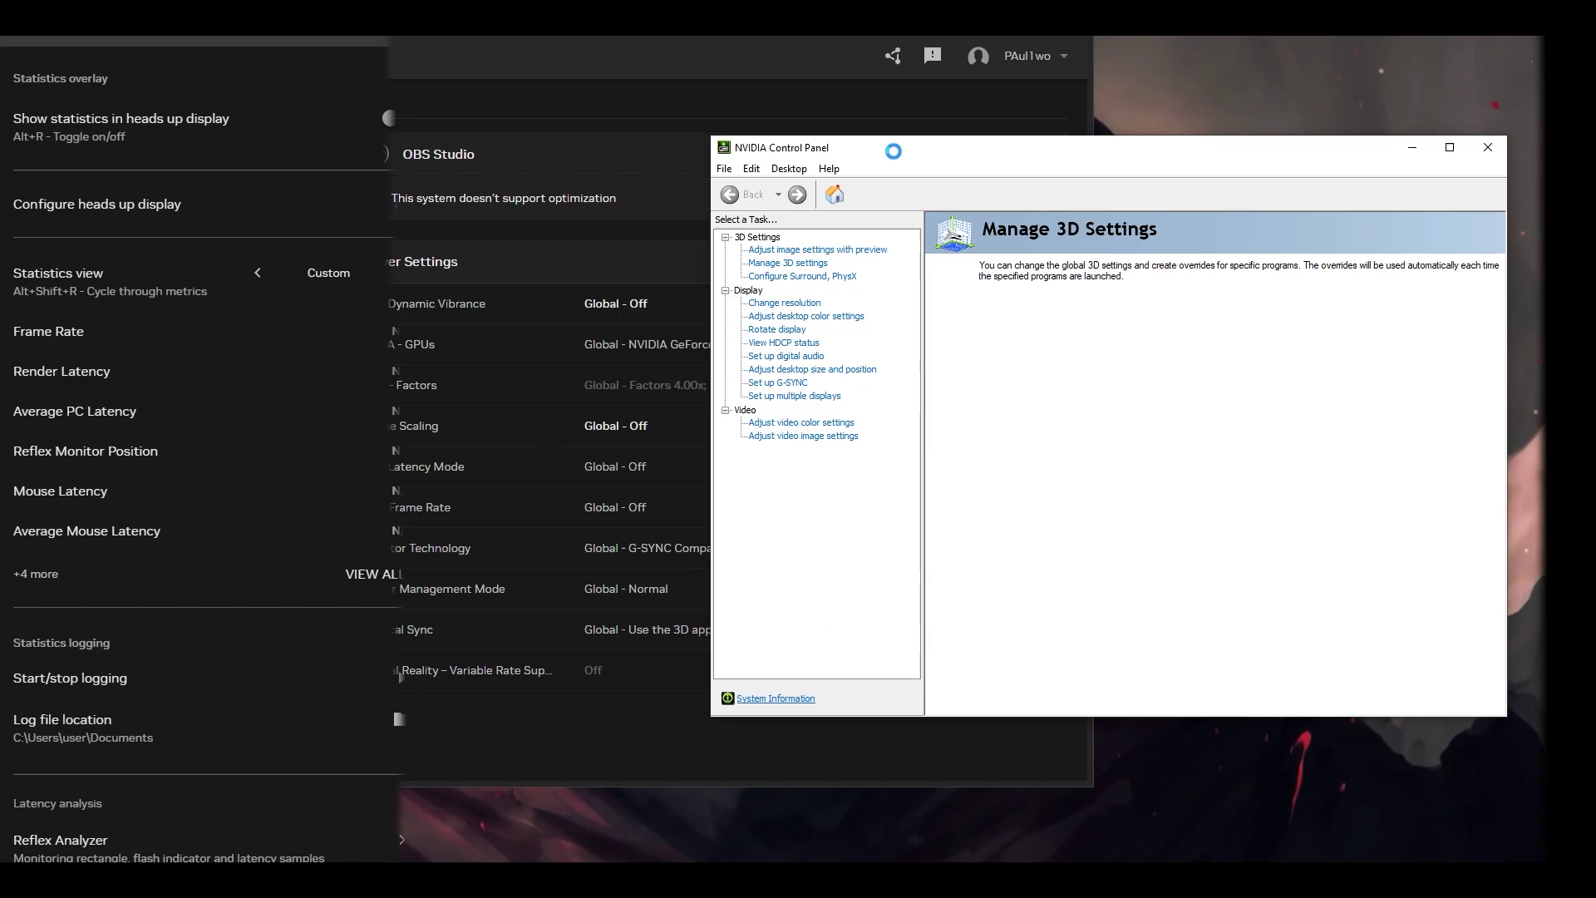
Scroll through the global 3D settings, check the Program Settings tab, and return to Global Settings.
{"action": "left_click_drag", "start_coordinate": [877, 146], "coordinate": [1040, 66]}
{"action": "scroll", "coordinate": [1244, 368], "scroll_direction": "down", "scroll_amount": 4}
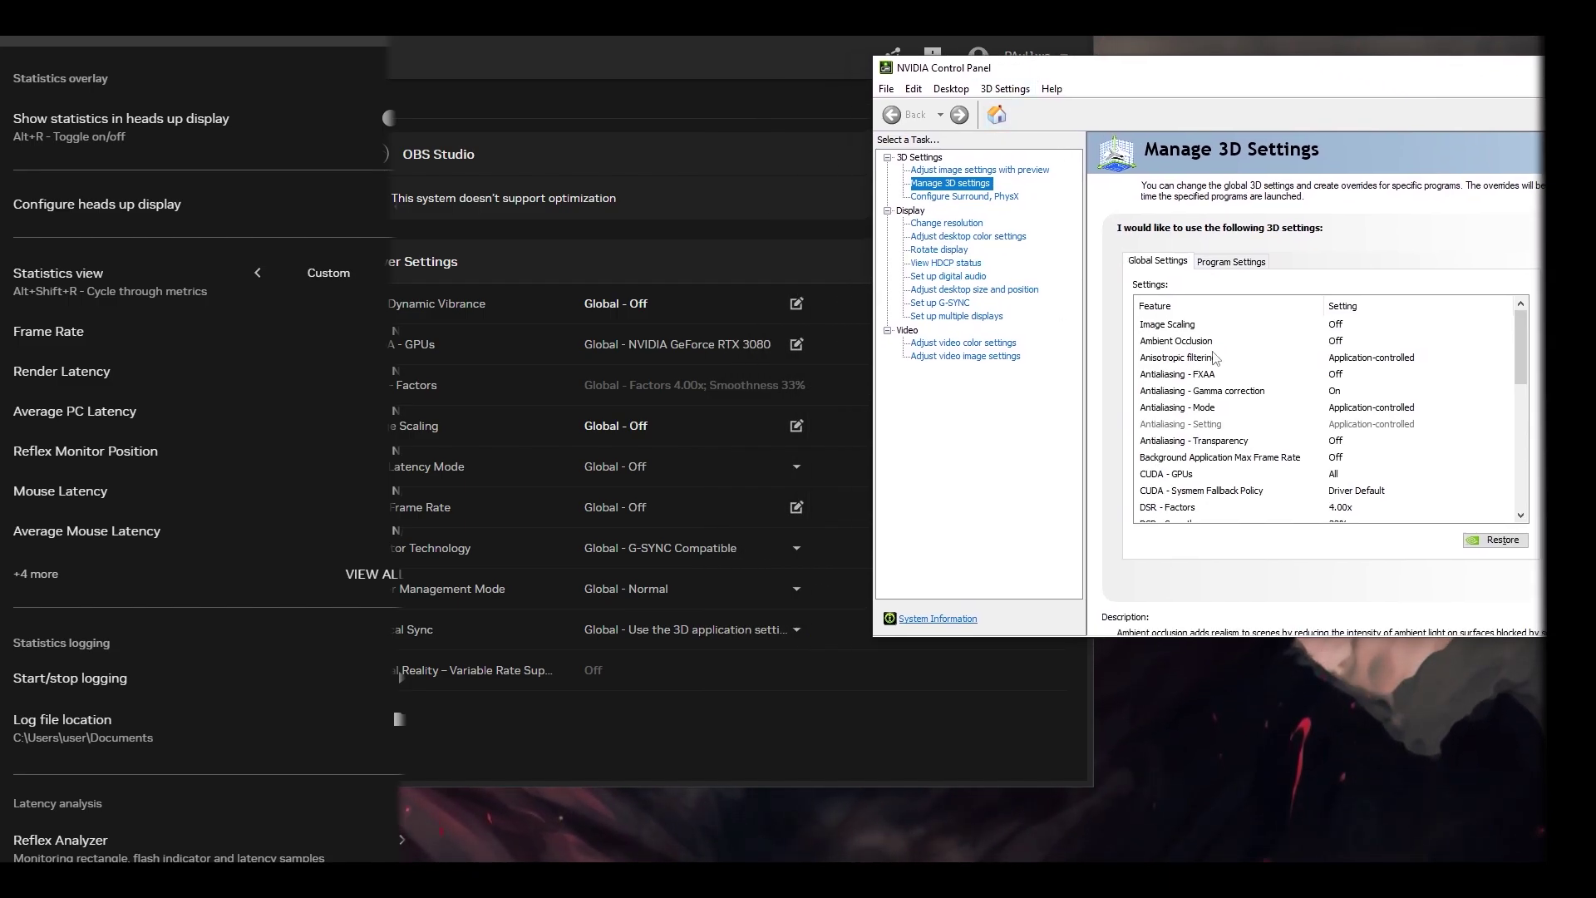
{"action": "scroll", "coordinate": [1244, 368], "scroll_direction": "down", "scroll_amount": 3}
{"action": "left_click", "coordinate": [1193, 471]}
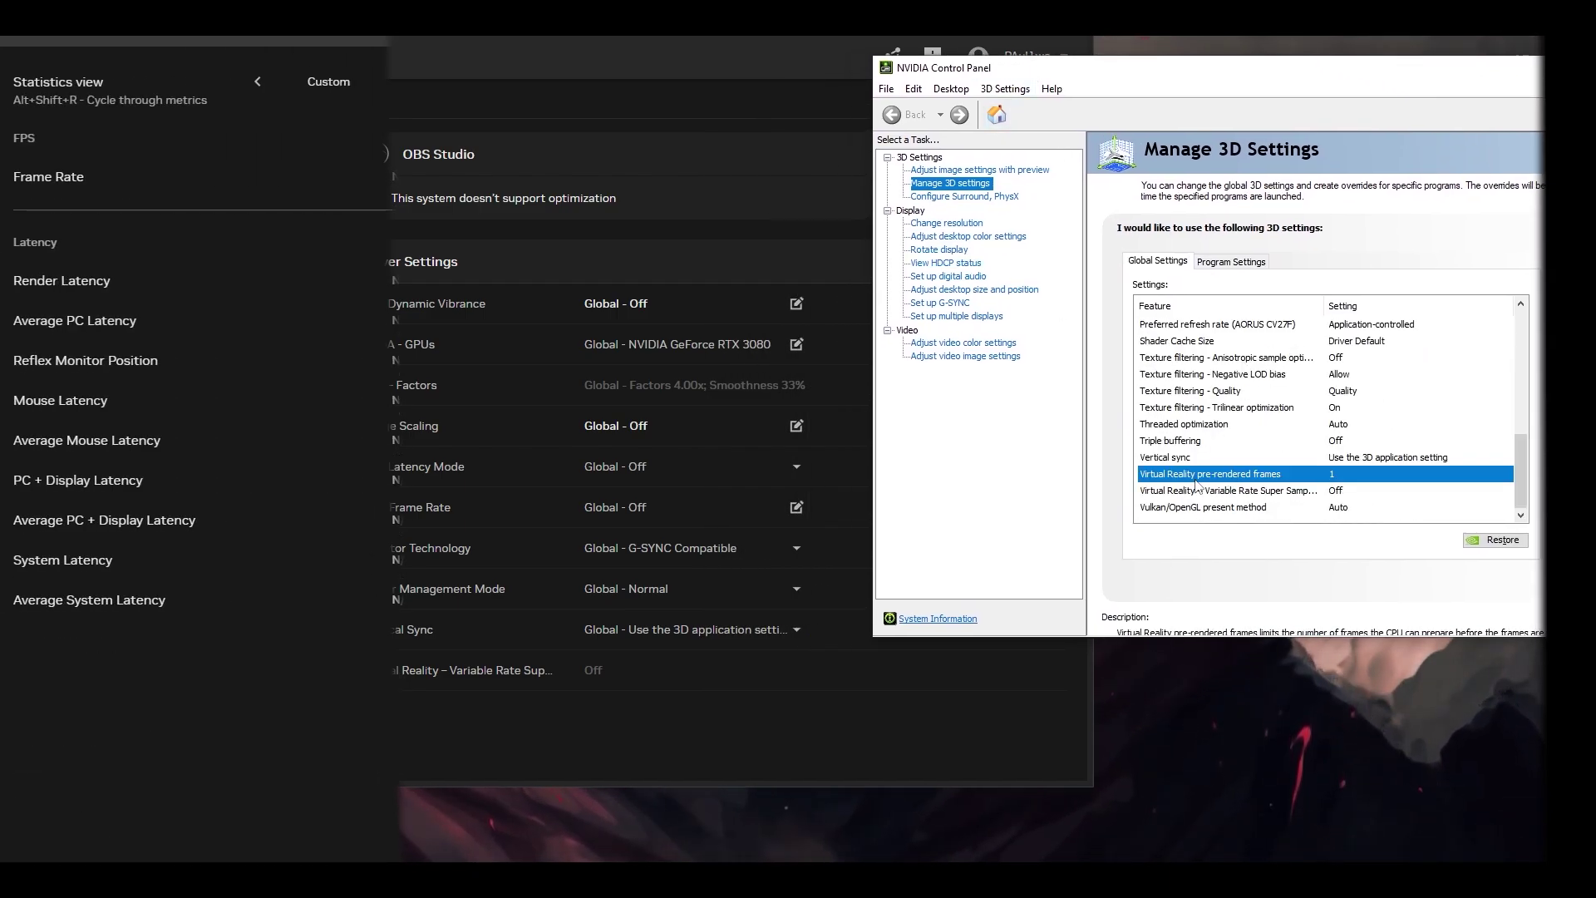
{"action": "key", "text": "Up"}
{"action": "key", "text": "Up"}
{"action": "key", "text": "Up"}
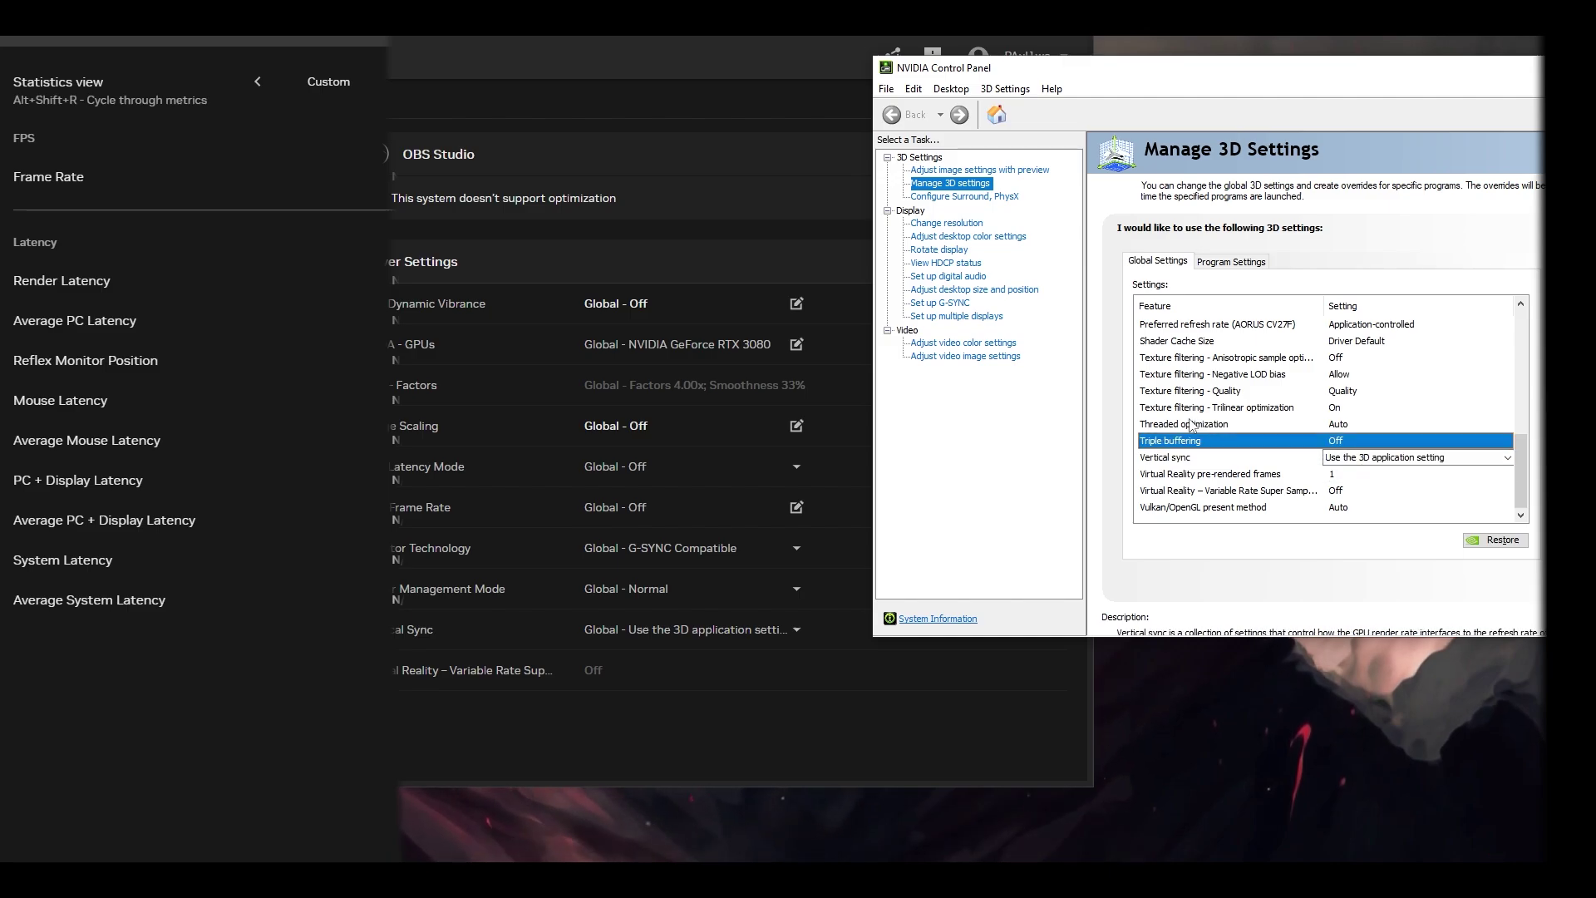
{"action": "left_click_drag", "start_coordinate": [1517, 454], "coordinate": [1526, 335]}
{"action": "left_click", "coordinate": [1230, 260]}
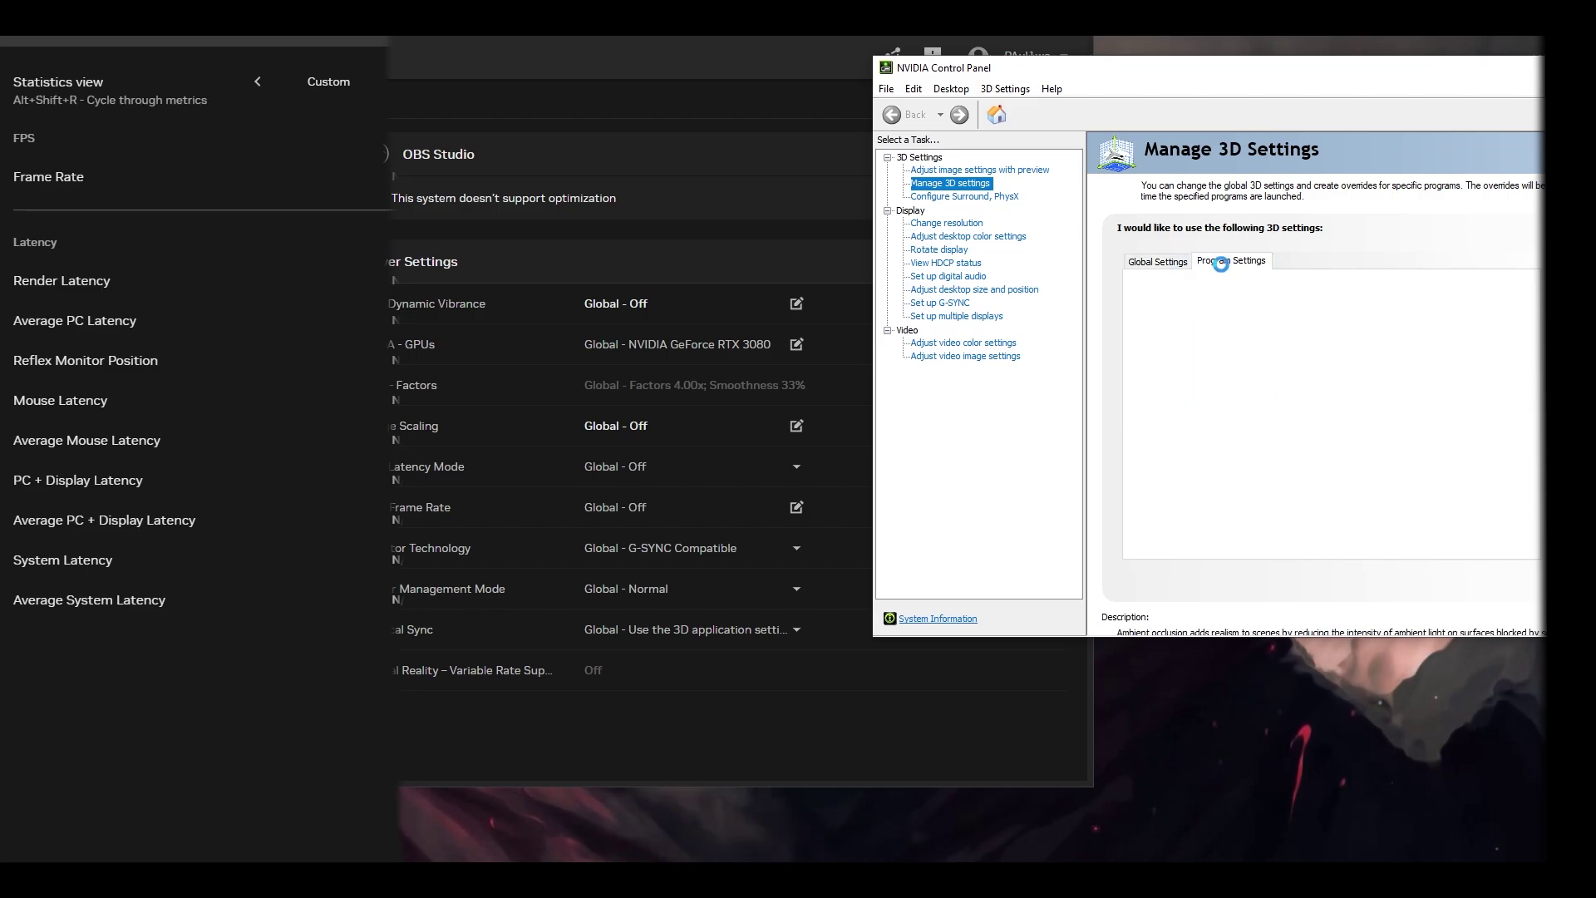
{"action": "left_click_drag", "start_coordinate": [1511, 406], "coordinate": [1525, 491]}
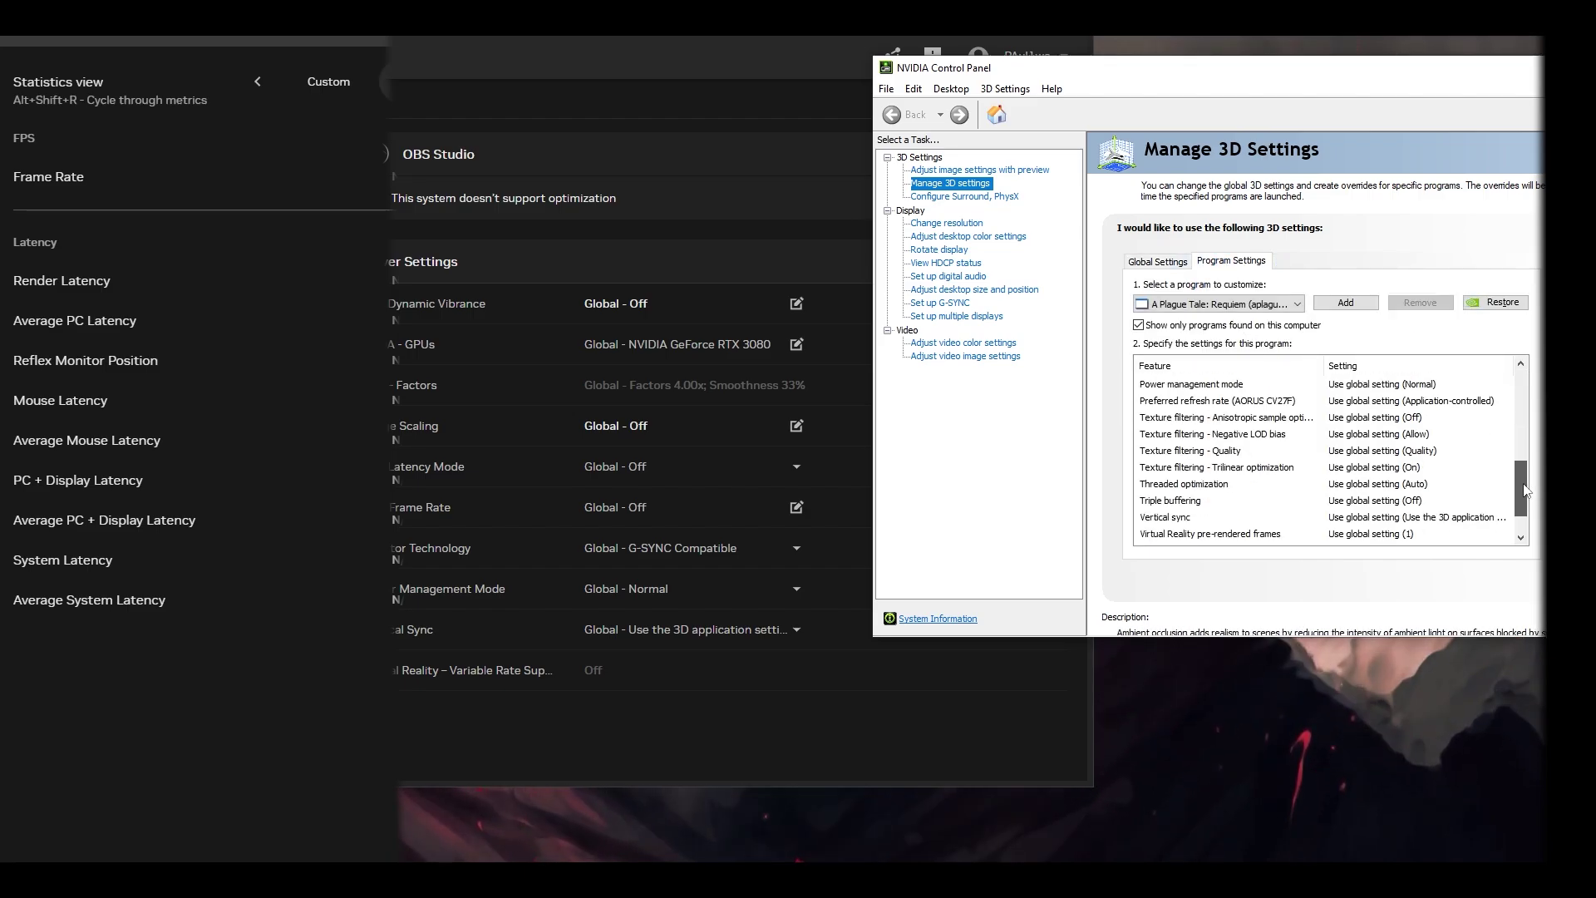
{"action": "left_click", "coordinate": [1177, 266]}
Cycle the statistics view through FPS, Basic, Advanced and Custom, arrange both windows side by side, and close the overlay.
{"action": "key", "text": "alt+shift+r"}
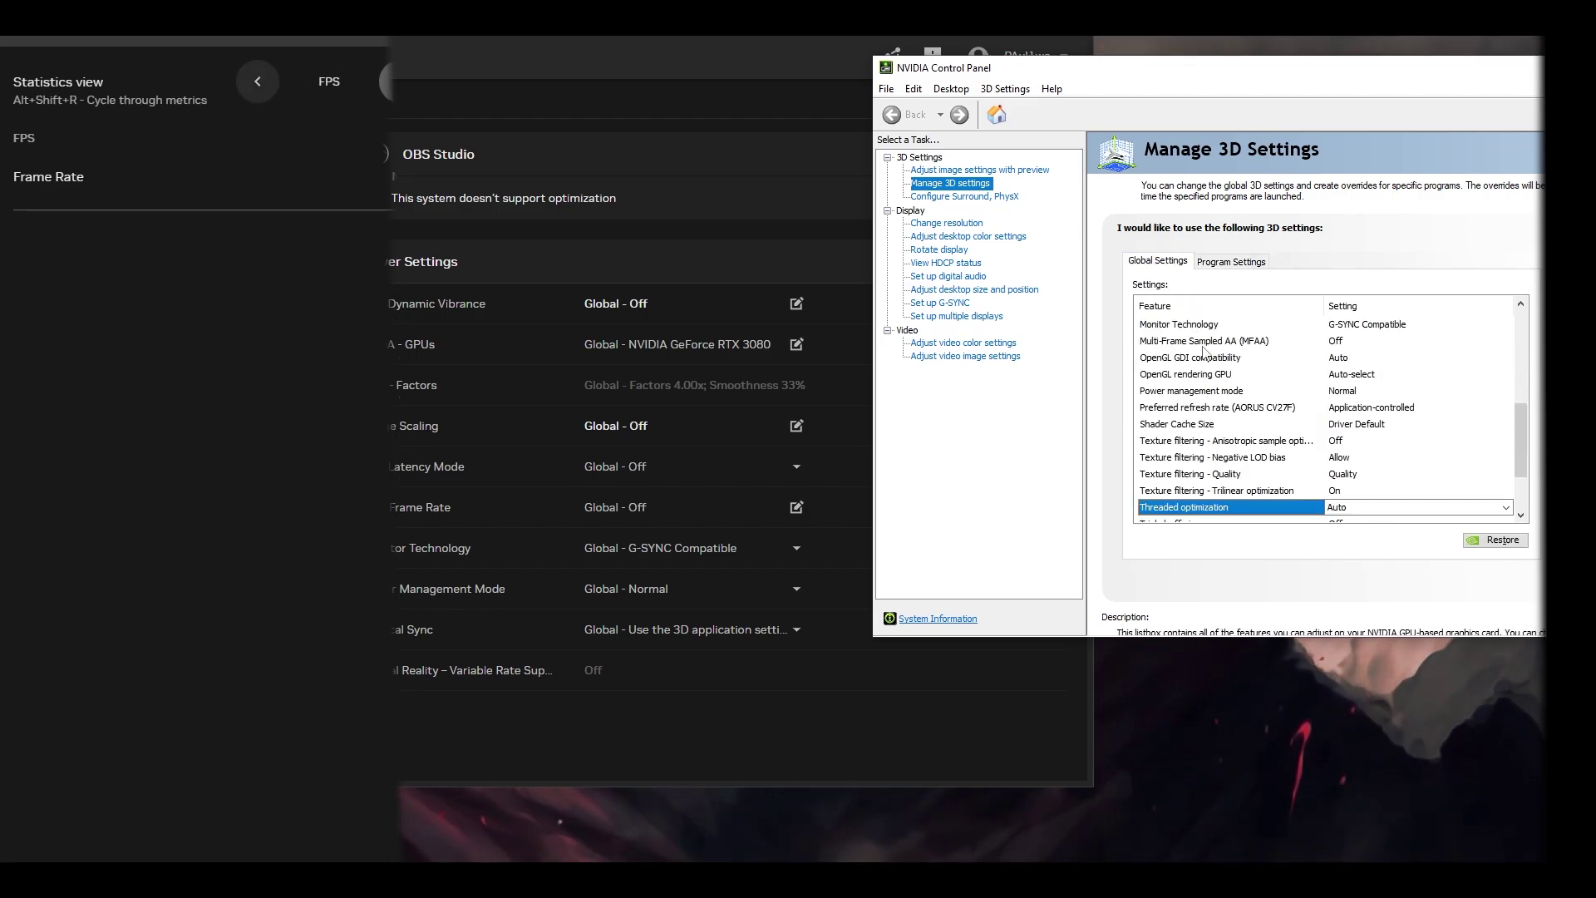
{"action": "scroll", "coordinate": [1210, 384], "scroll_direction": "up", "scroll_amount": 8}
{"action": "key", "text": "alt+shift+r"}
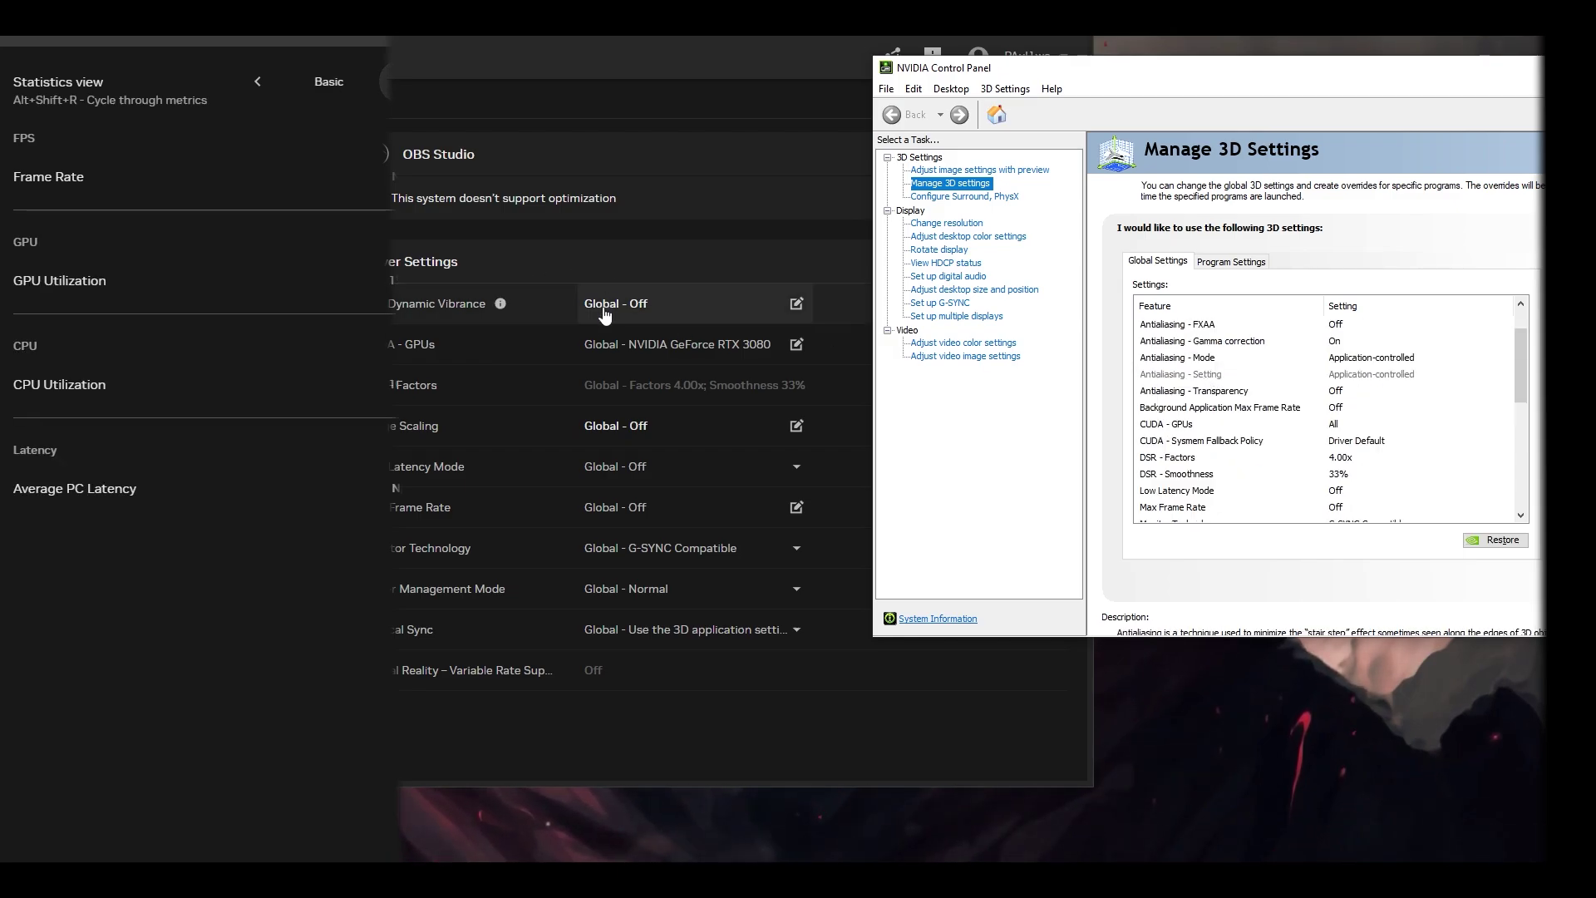
{"action": "key", "text": "alt+shift+r"}
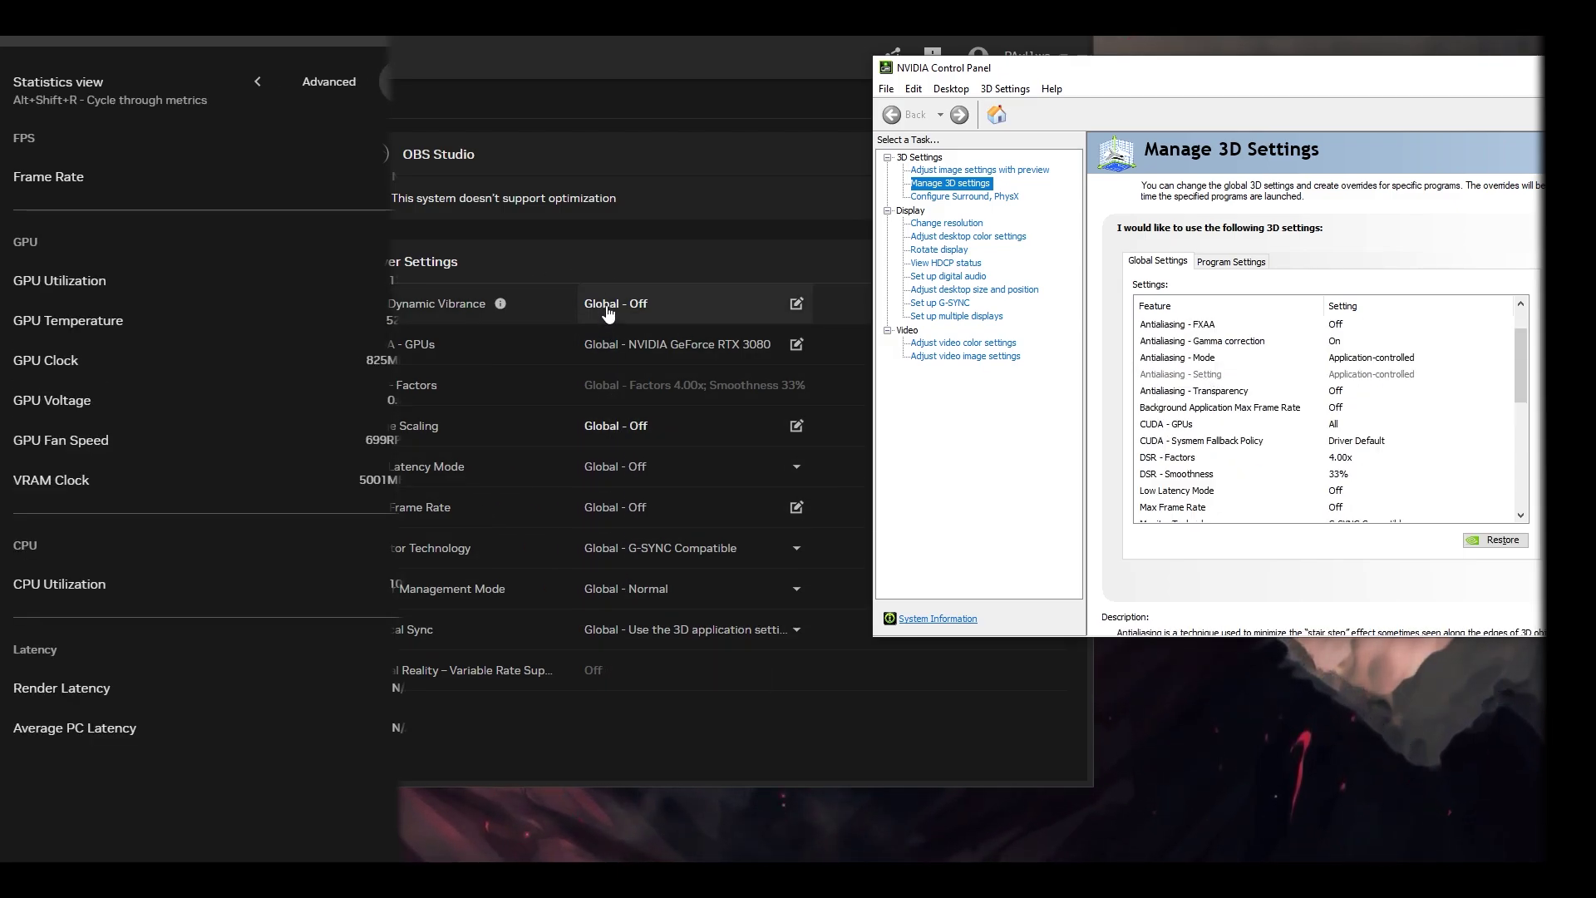
{"action": "left_click", "coordinate": [608, 314]}
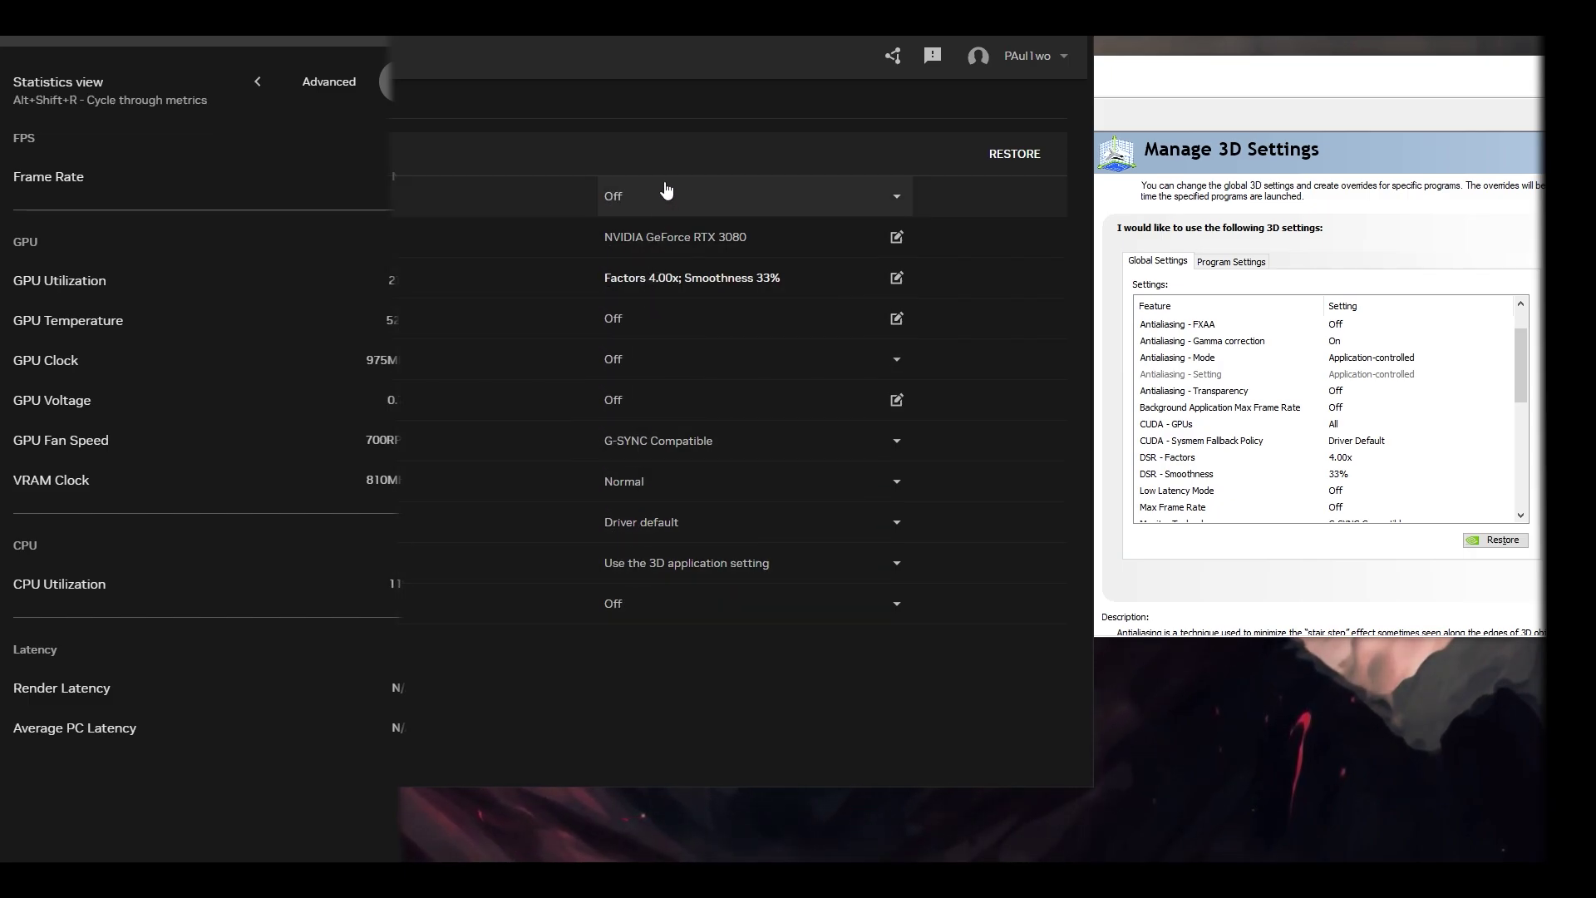
{"action": "left_click_drag", "start_coordinate": [1151, 78], "coordinate": [994, 117]}
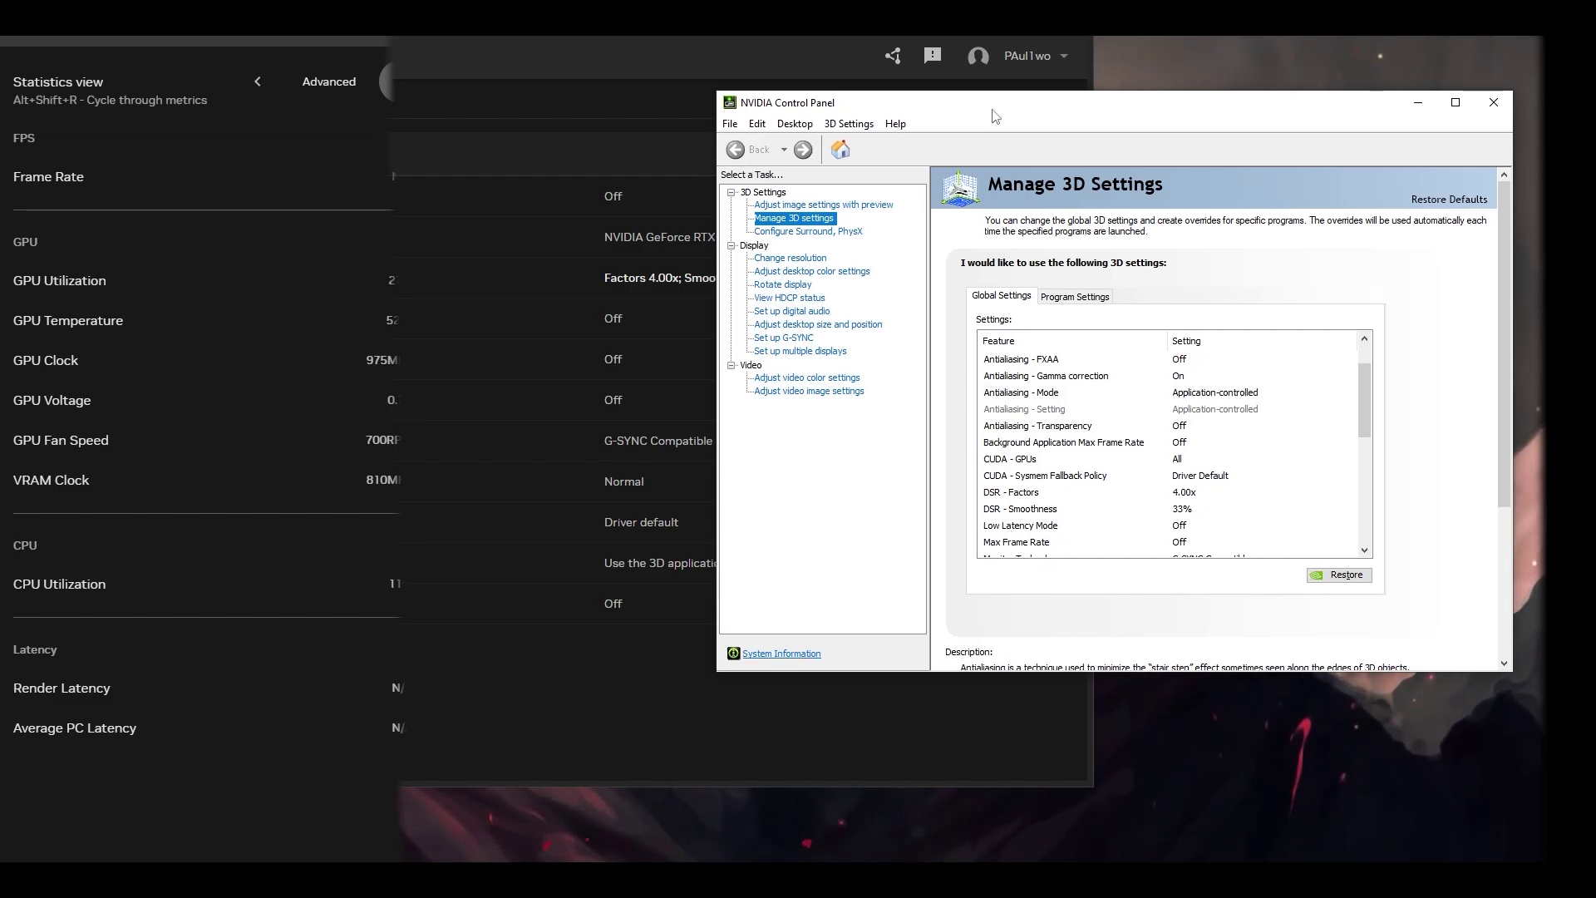
{"action": "key", "text": "alt+shift+r"}
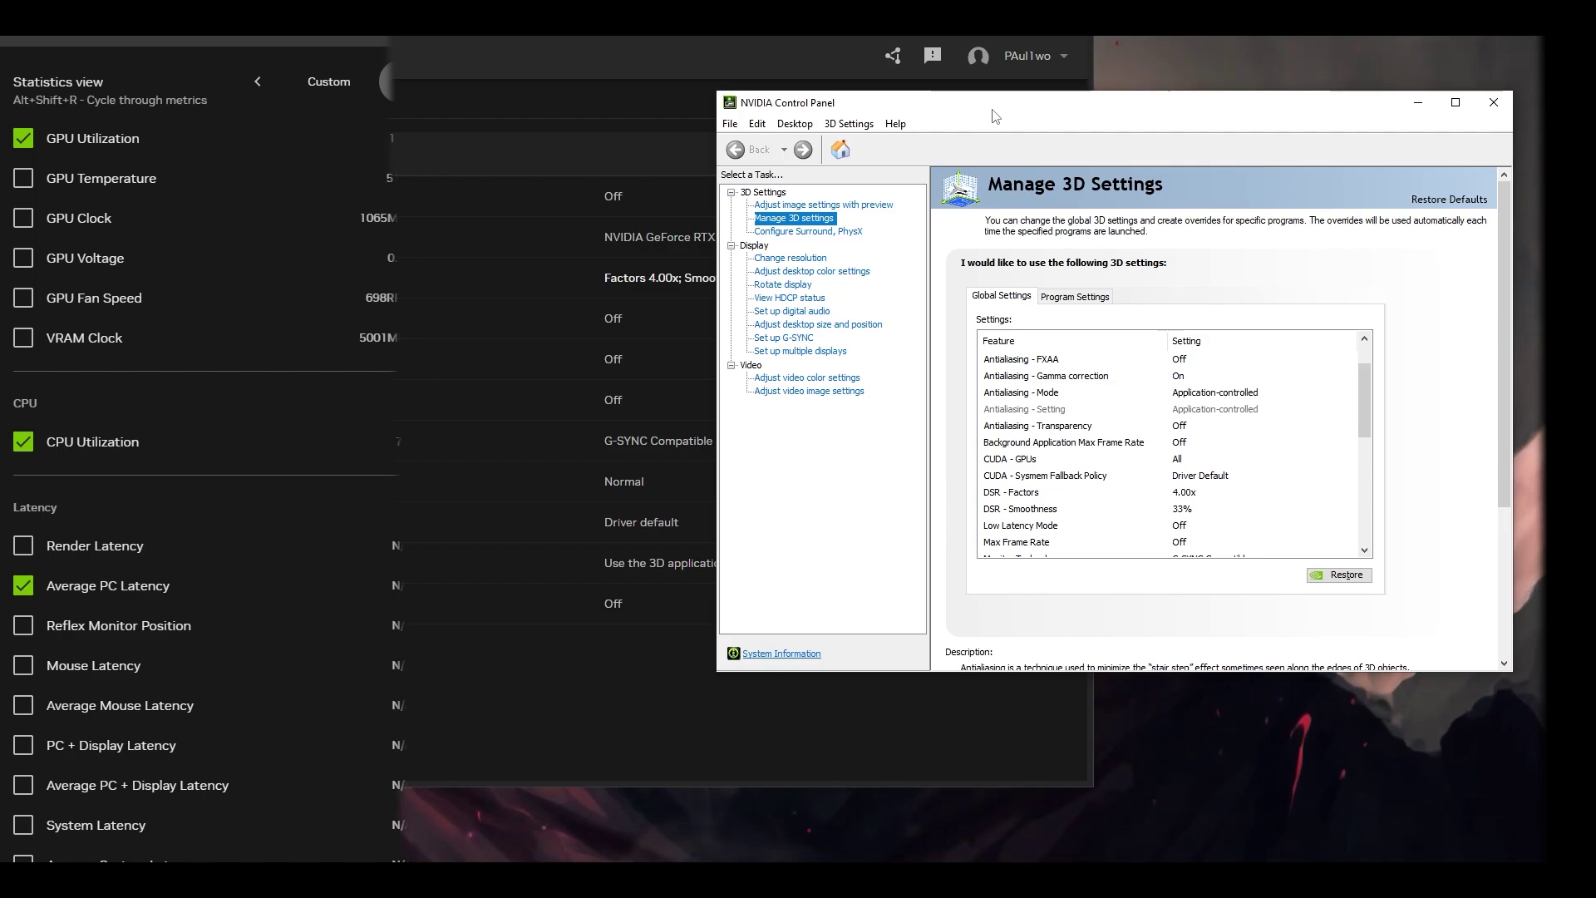
{"action": "key", "text": "alt+z"}
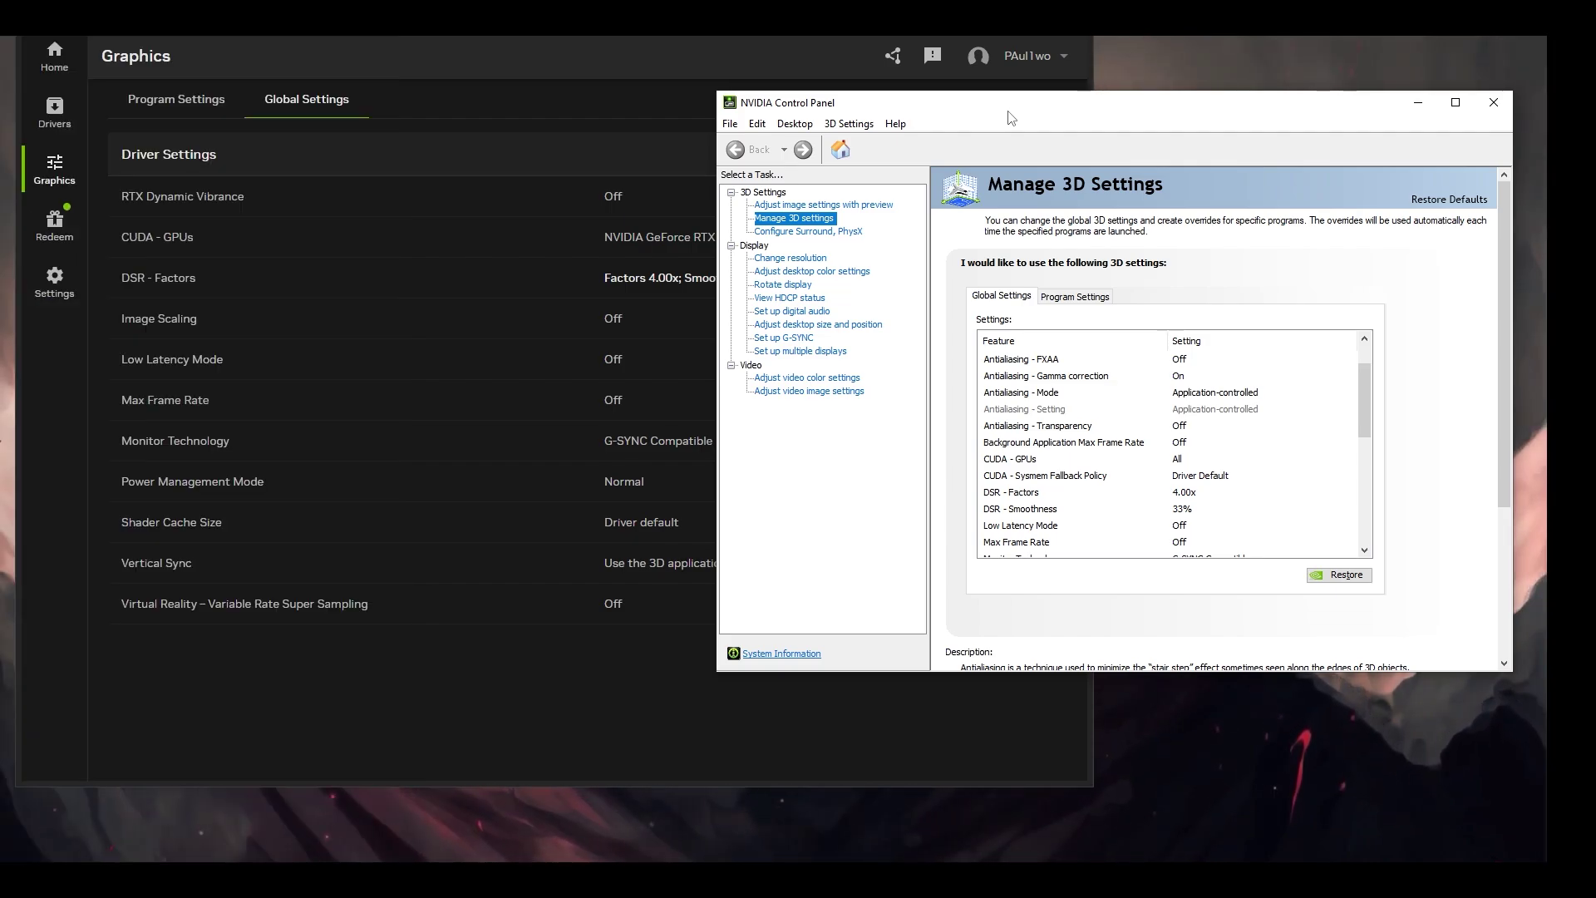
{"action": "left_click_drag", "start_coordinate": [1372, 102], "coordinate": [1528, 67]}
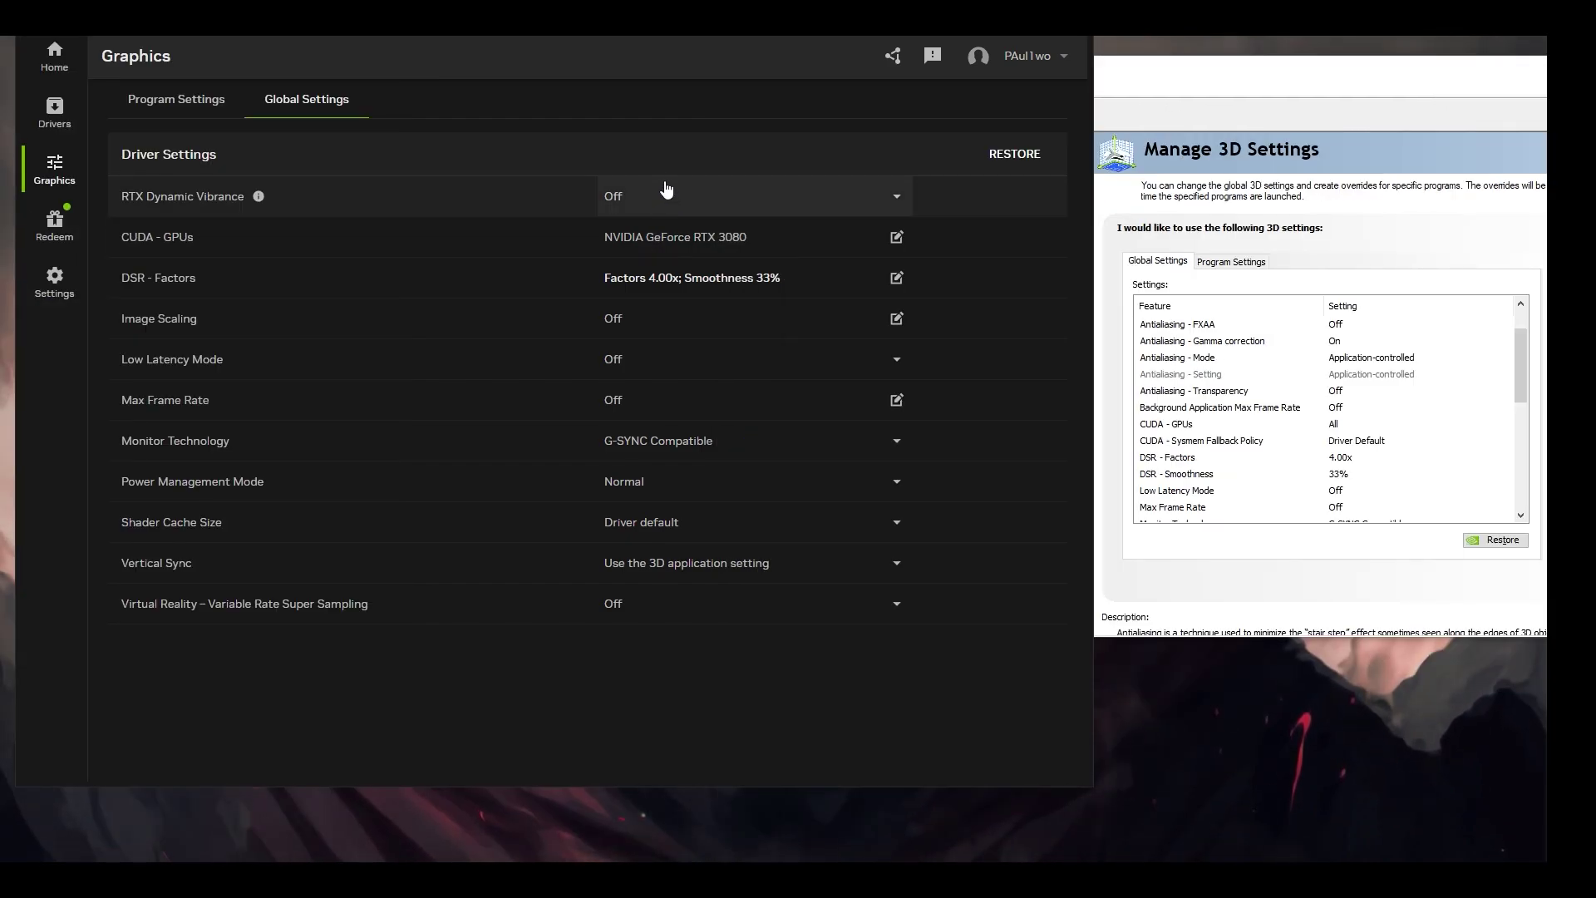
{"action": "left_click", "coordinate": [1120, 116]}
{"action": "left_click_drag", "start_coordinate": [1168, 80], "coordinate": [991, 109]}
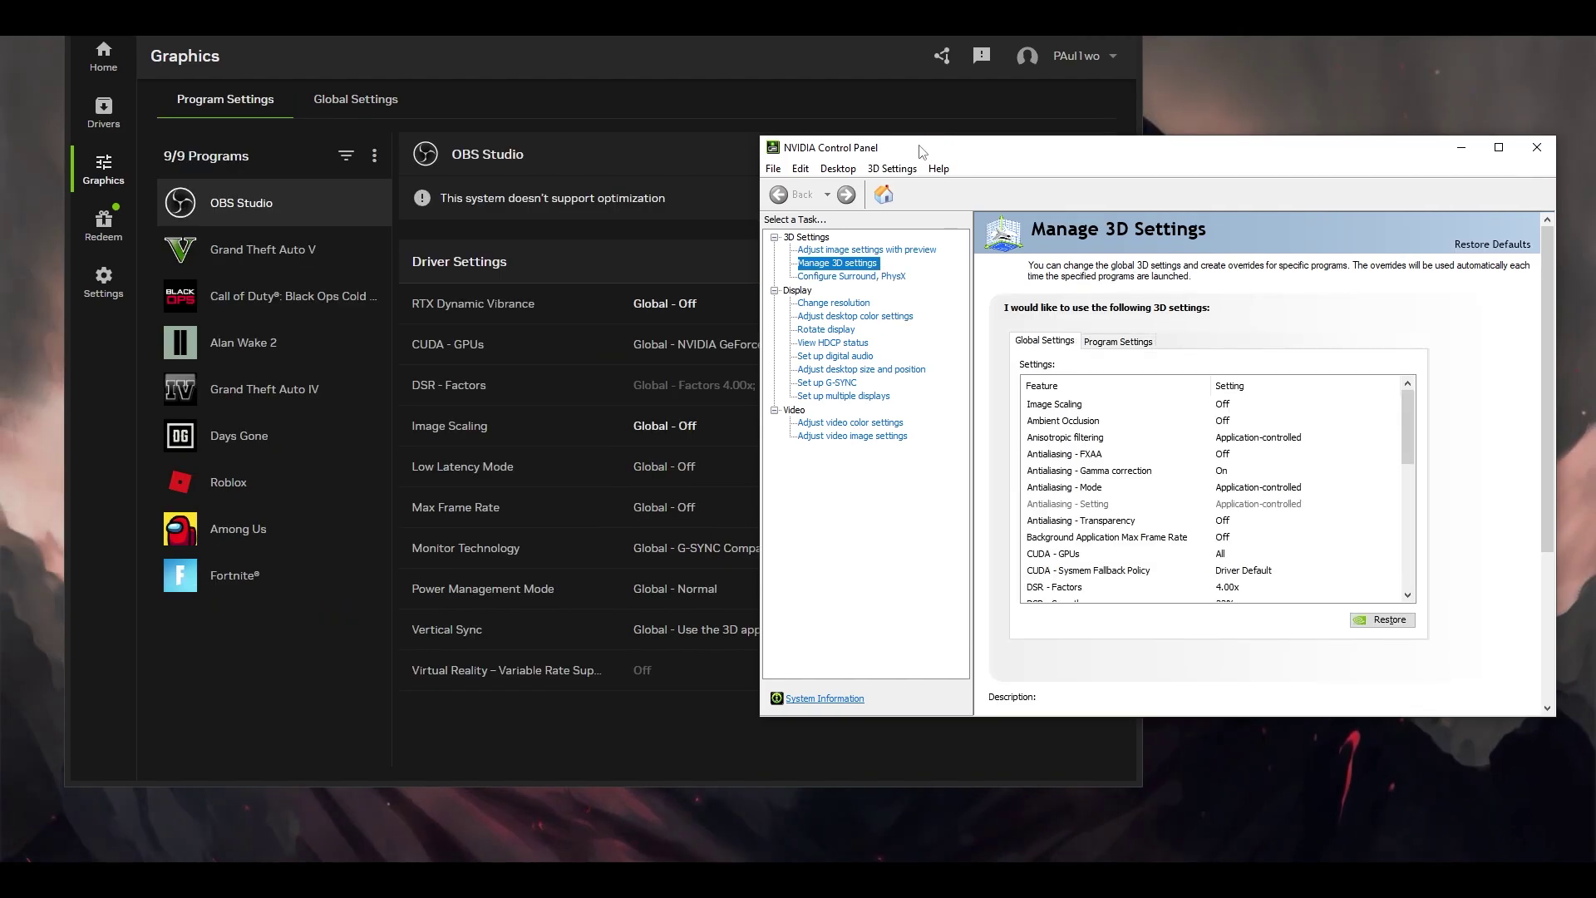
{"action": "left_click_drag", "start_coordinate": [1037, 142], "coordinate": [1200, 67]}
{"action": "scroll", "coordinate": [1293, 365], "scroll_direction": "down", "scroll_amount": 10}
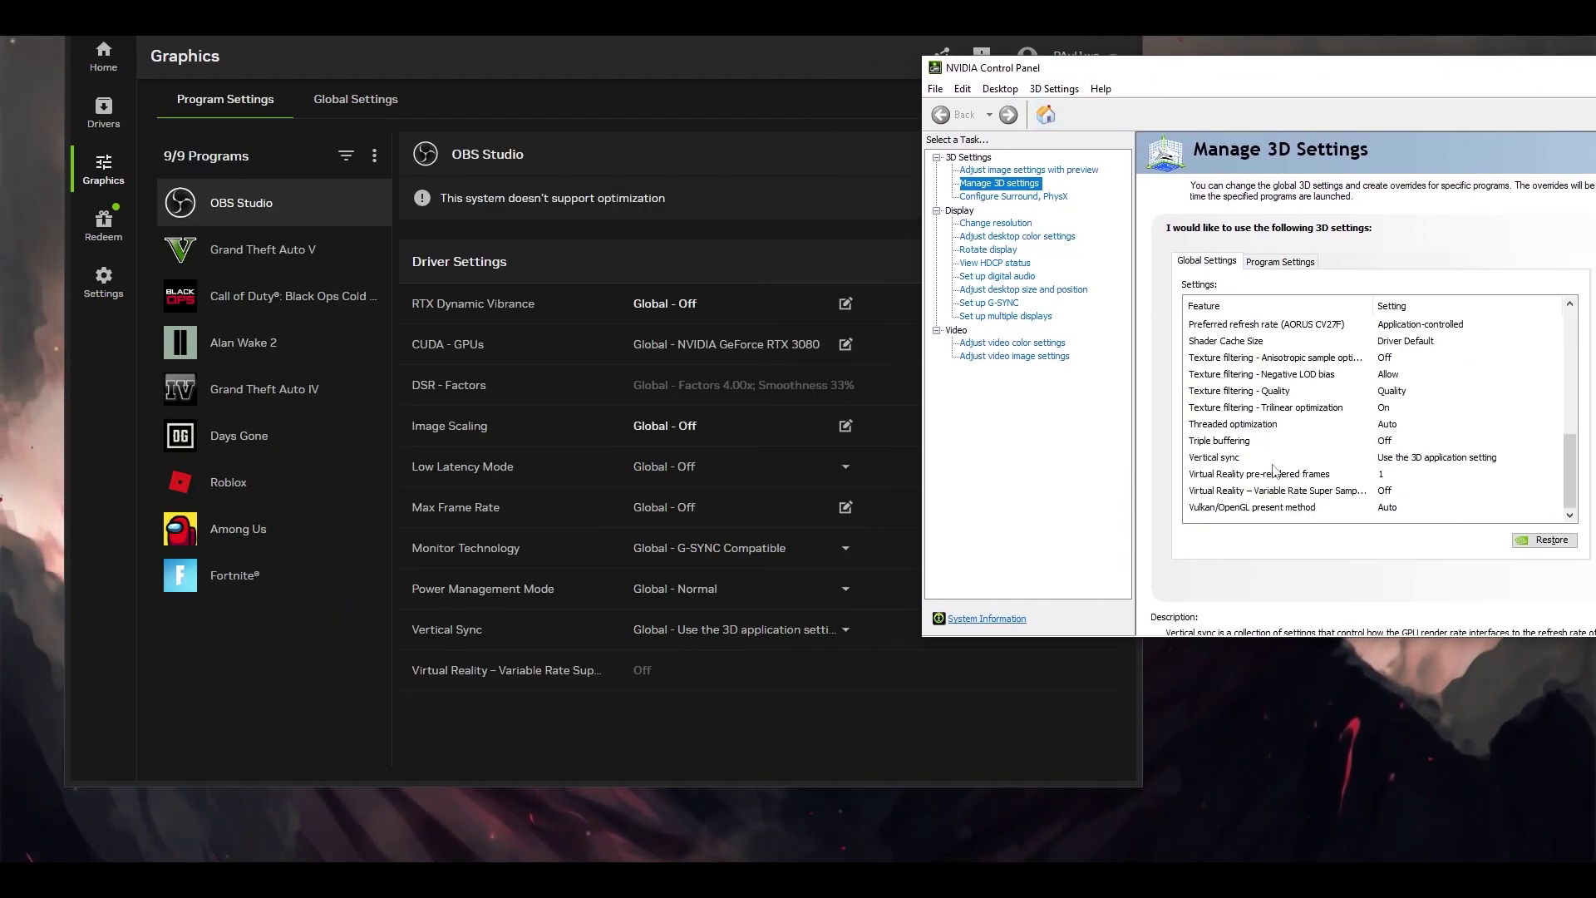
{"action": "left_click", "coordinate": [1244, 457]}
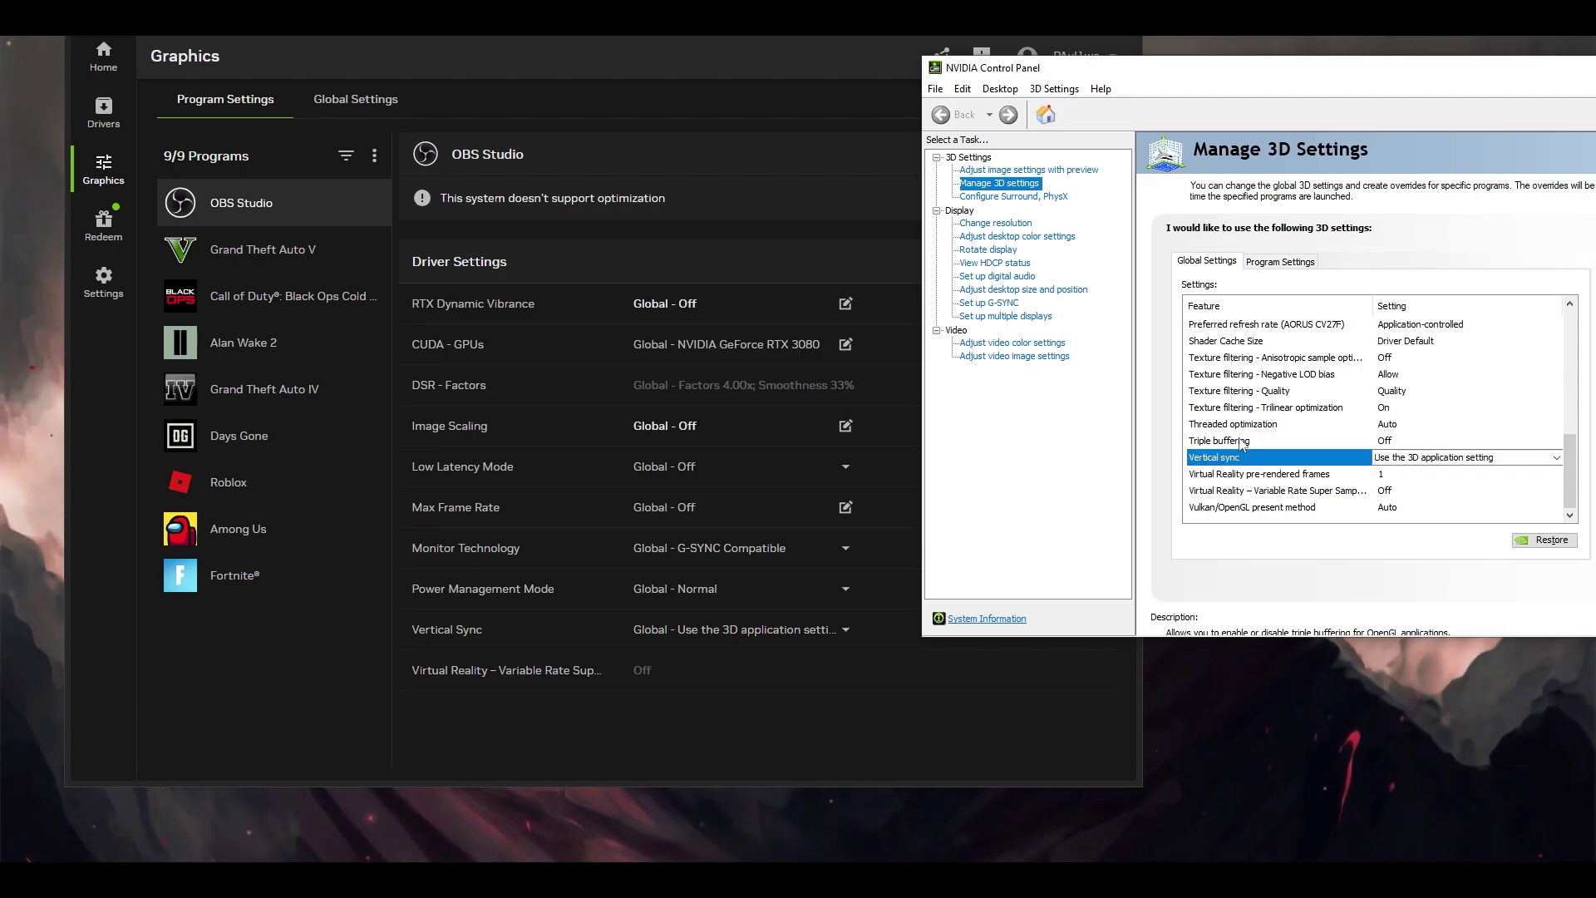
{"action": "left_click", "coordinate": [1241, 424]}
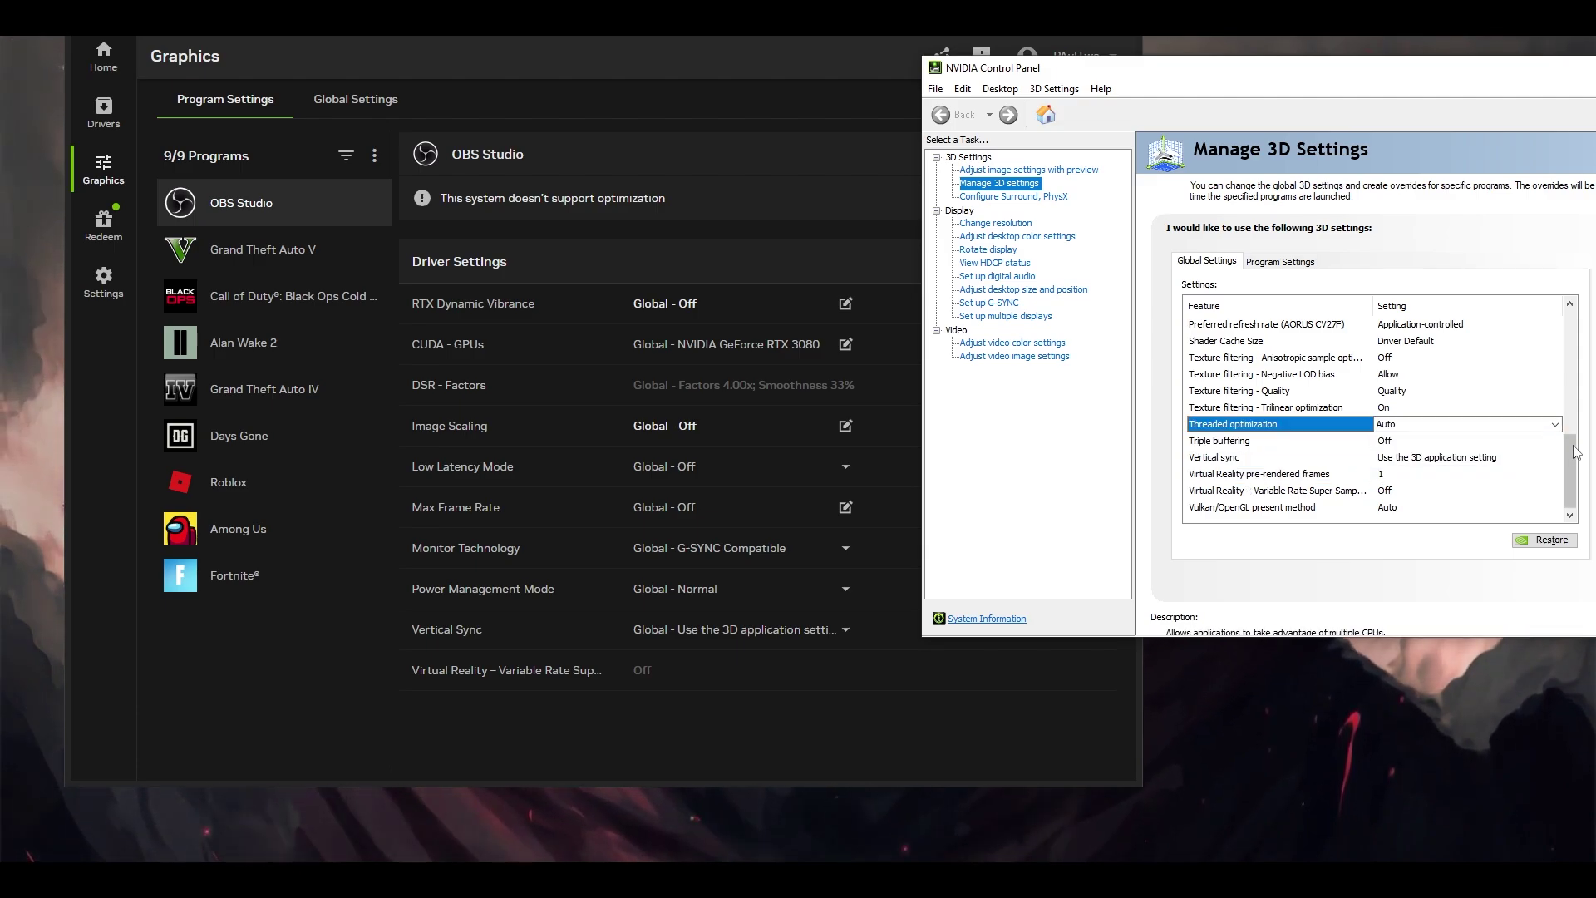
{"action": "scroll", "coordinate": [1566, 455], "scroll_direction": "up", "scroll_amount": 8}
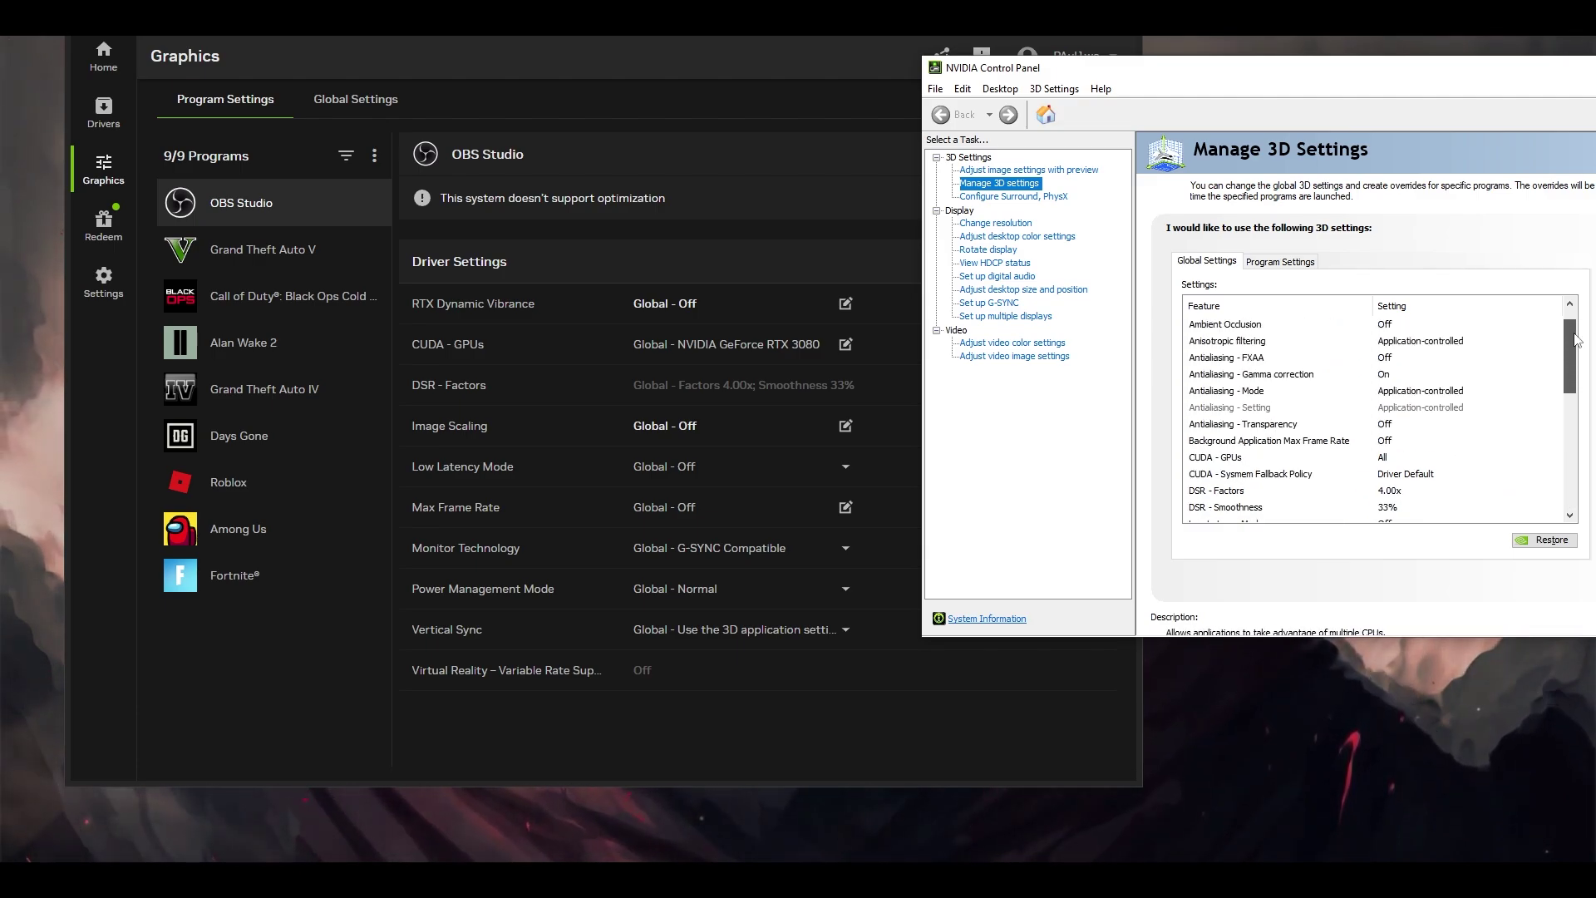
{"action": "left_click", "coordinate": [1269, 263]}
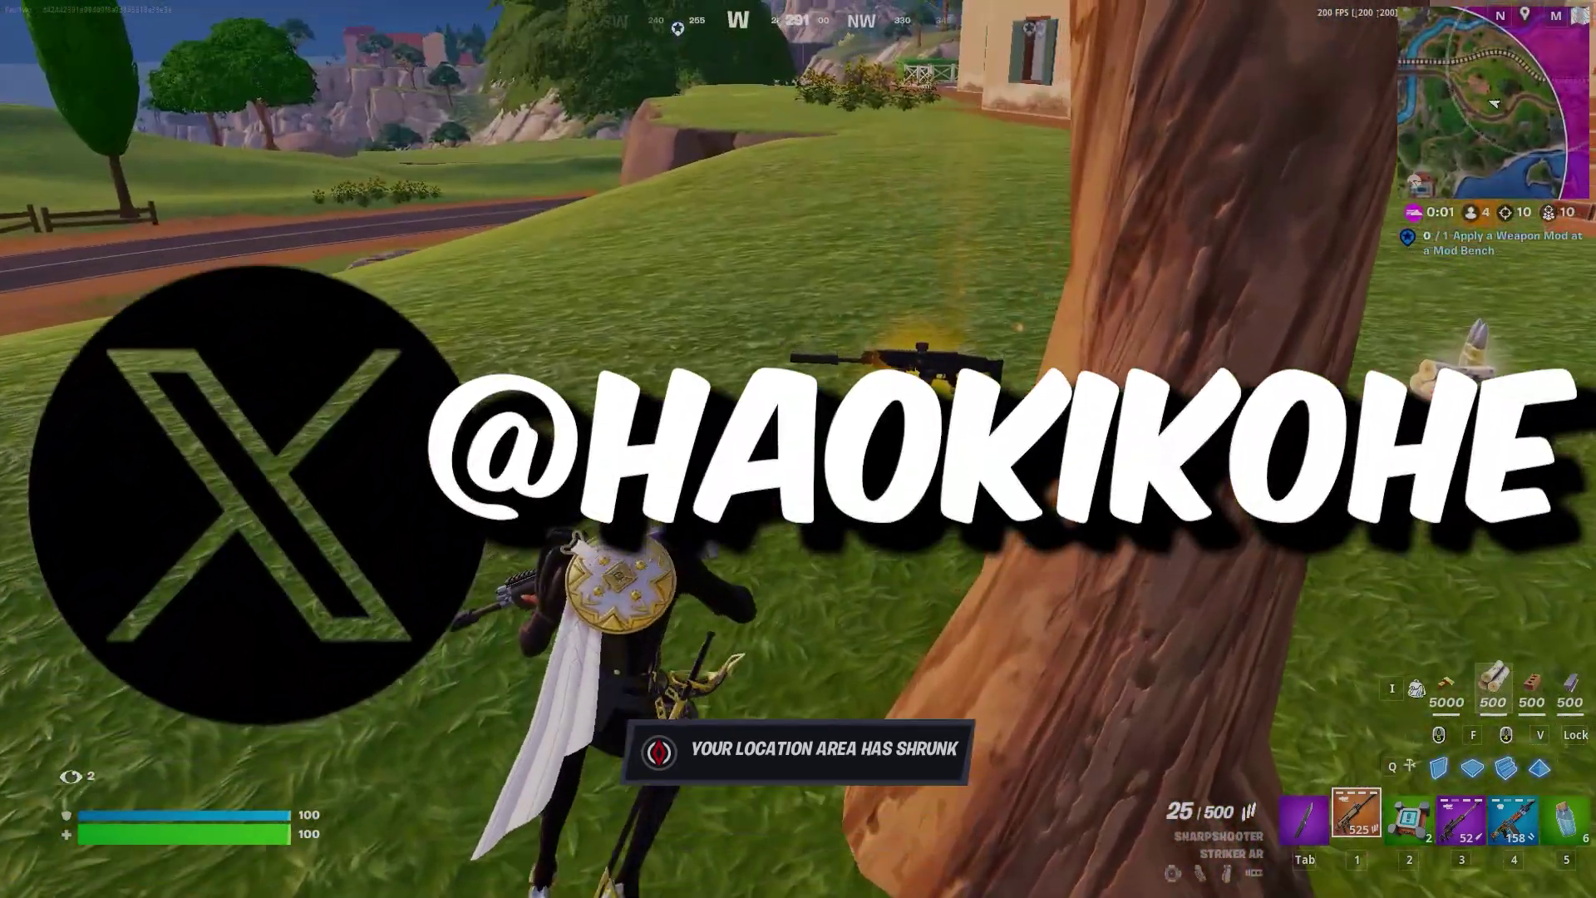
Walk past the brick wall and trees toward the house, and equip the Reaper Sniper Rifle.
{"action": "key", "text": "w"}
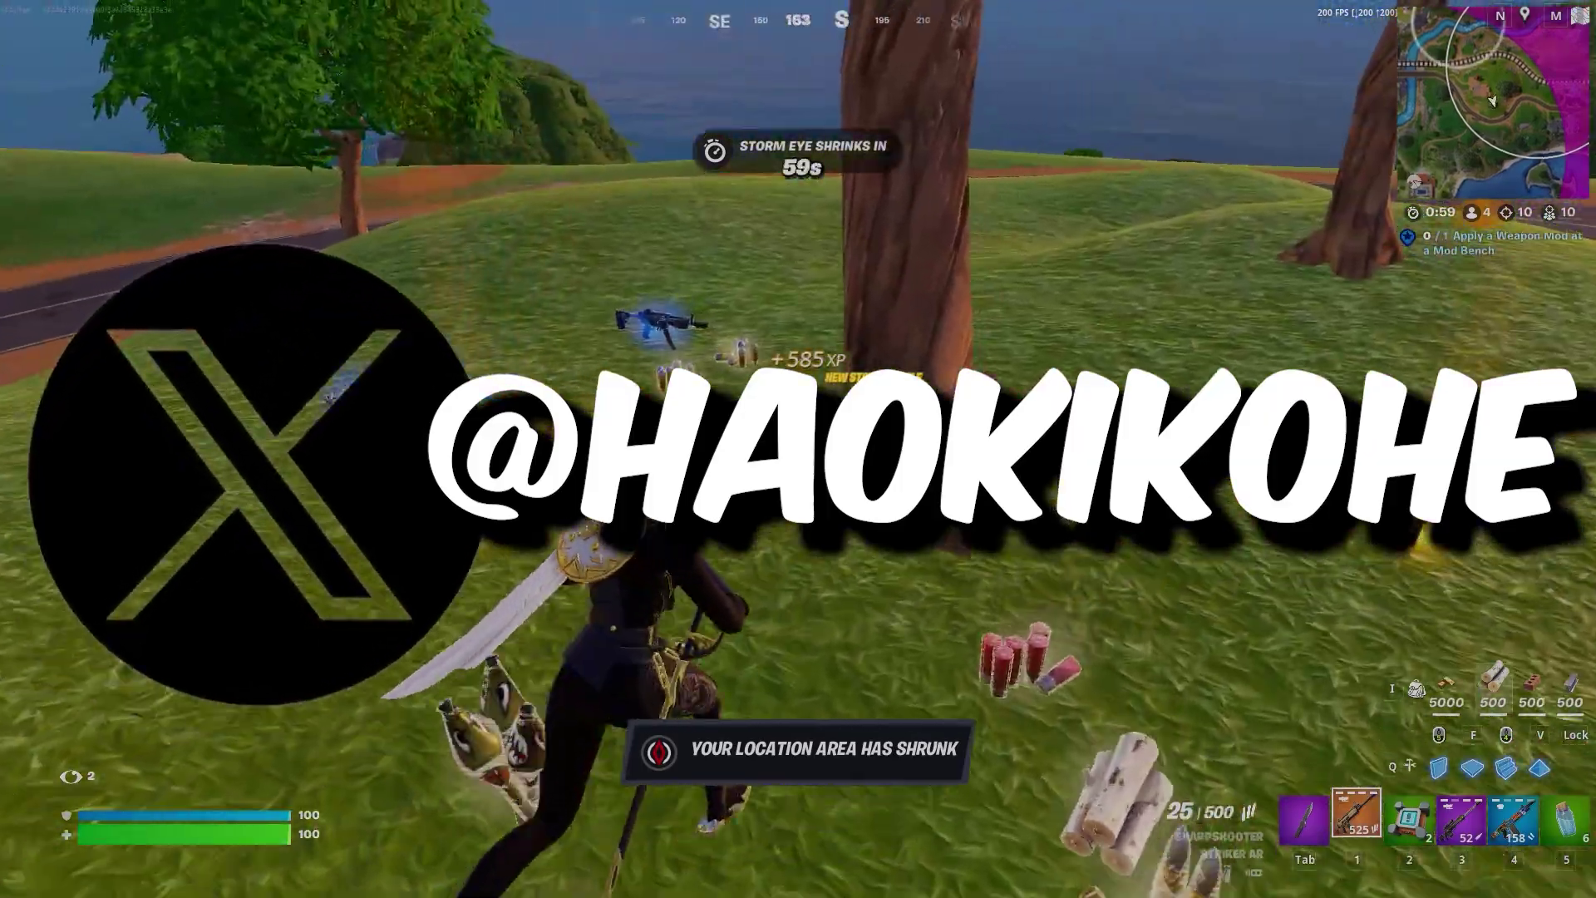
{"action": "key", "text": "w"}
{"action": "key", "text": "3"}
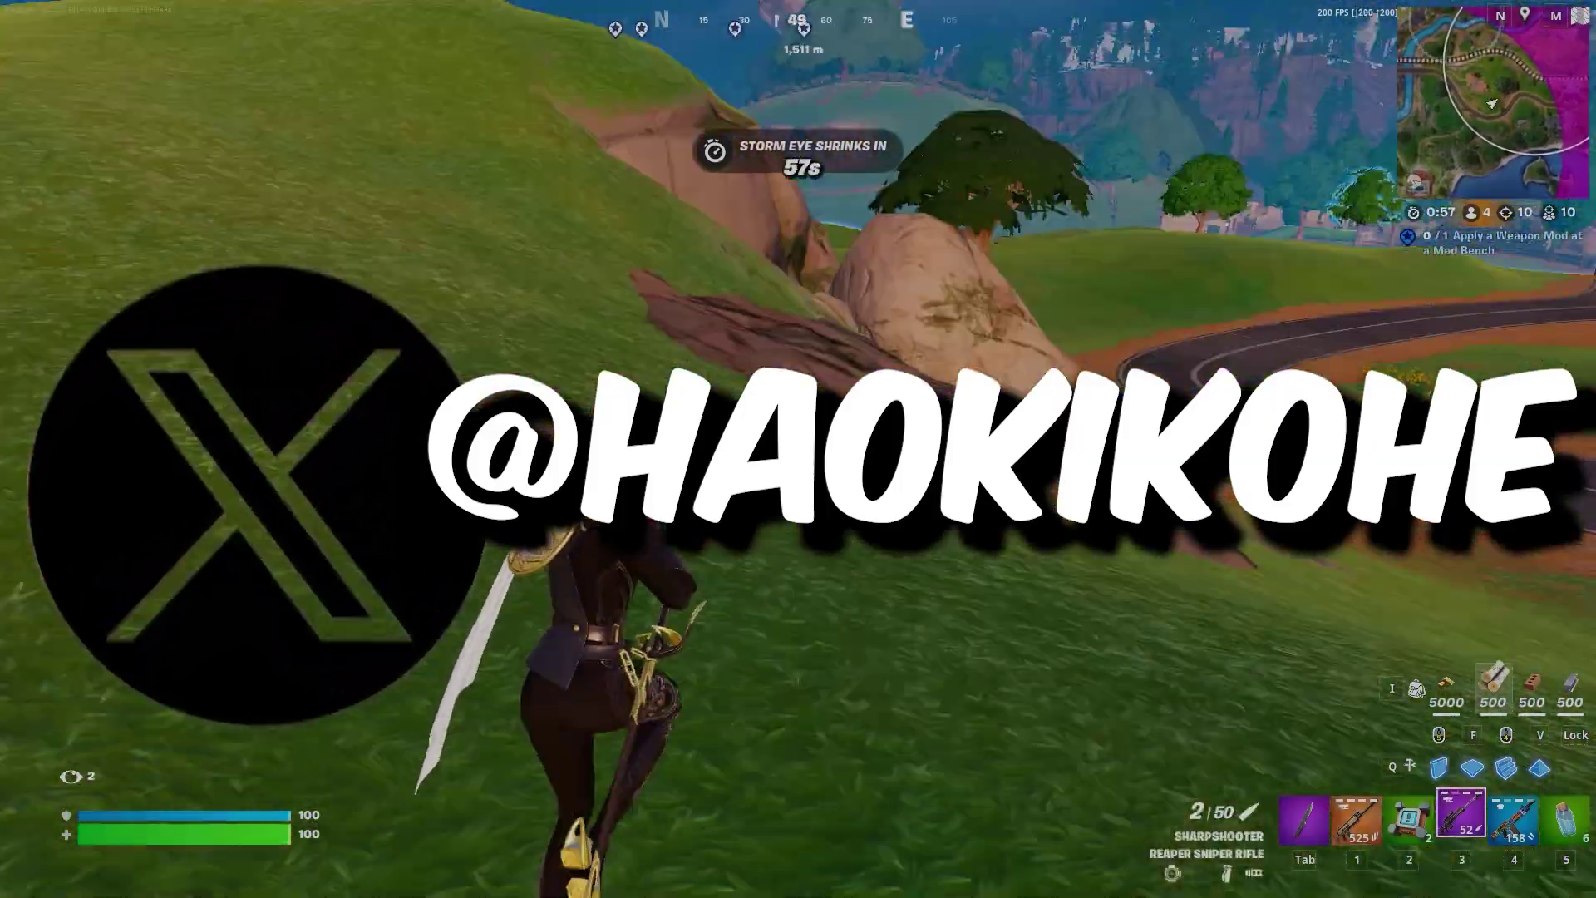
{"action": "key", "text": "w"}
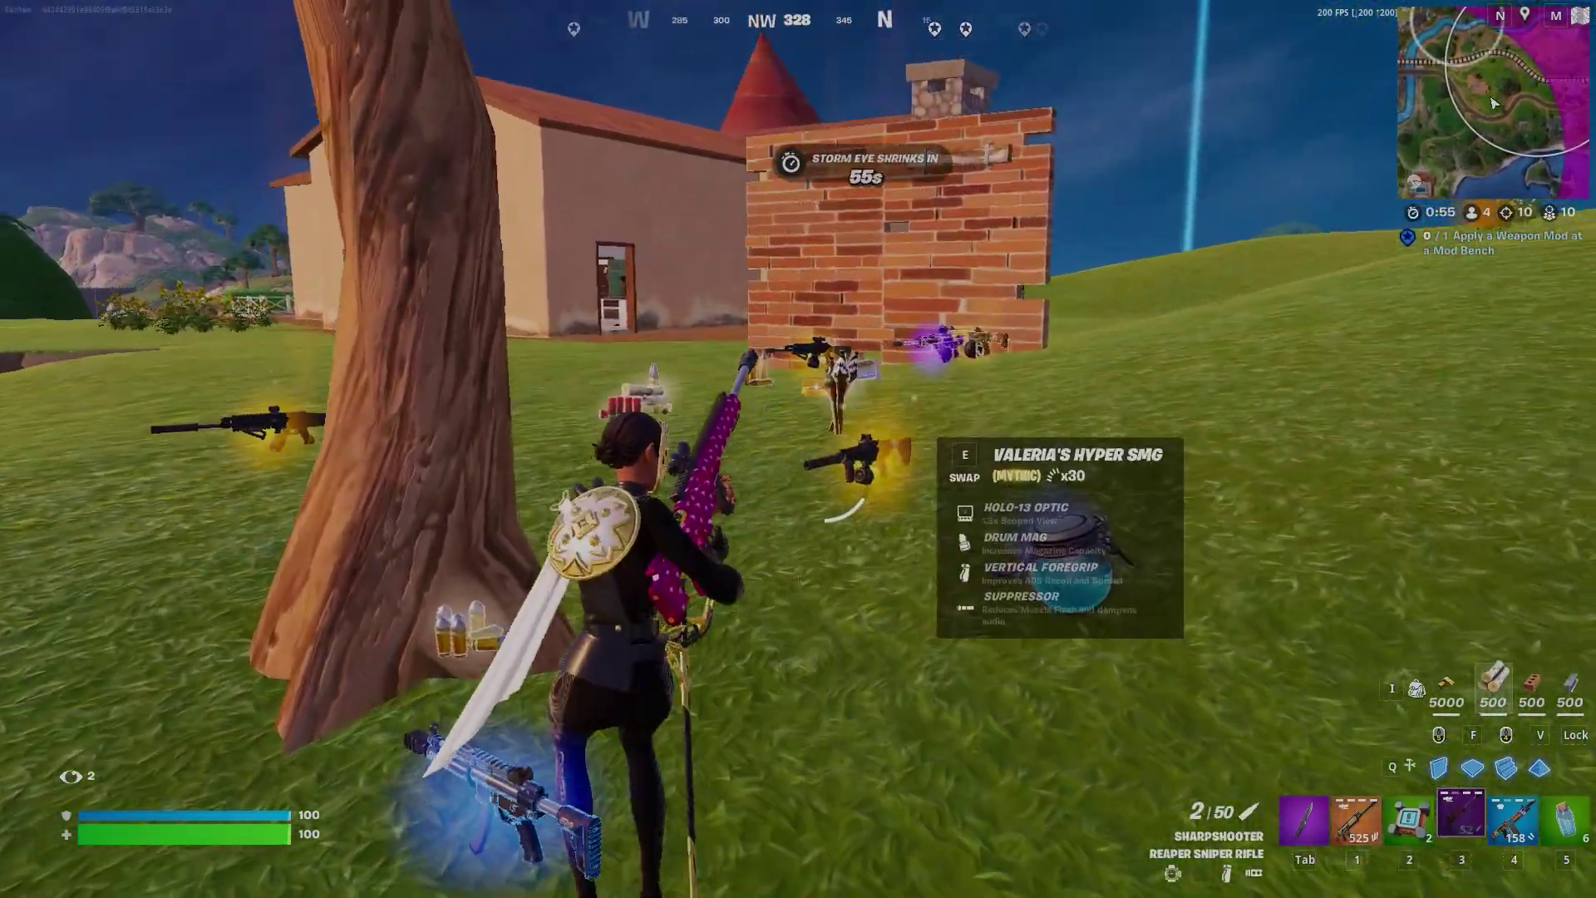